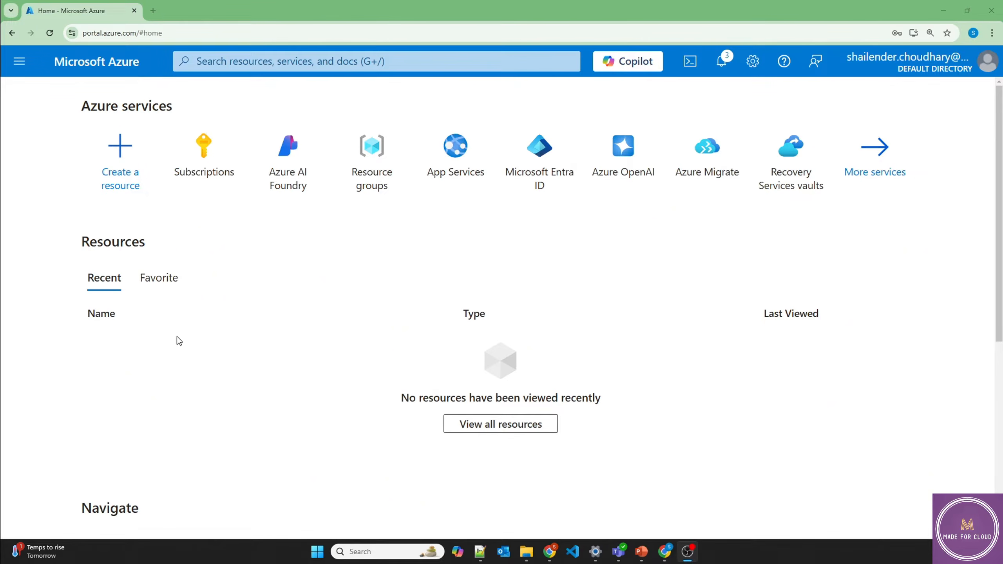
Start a new Azure AI hub from Azure AI Foundry and create the resource group rg-hub for it.
left_click(294, 183)
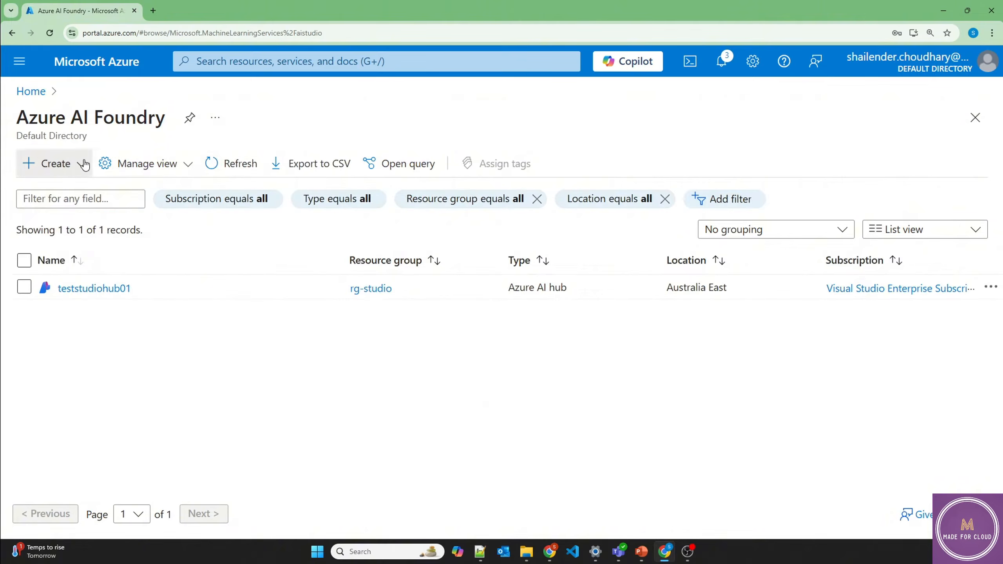
left_click(81, 163)
left_click(71, 245)
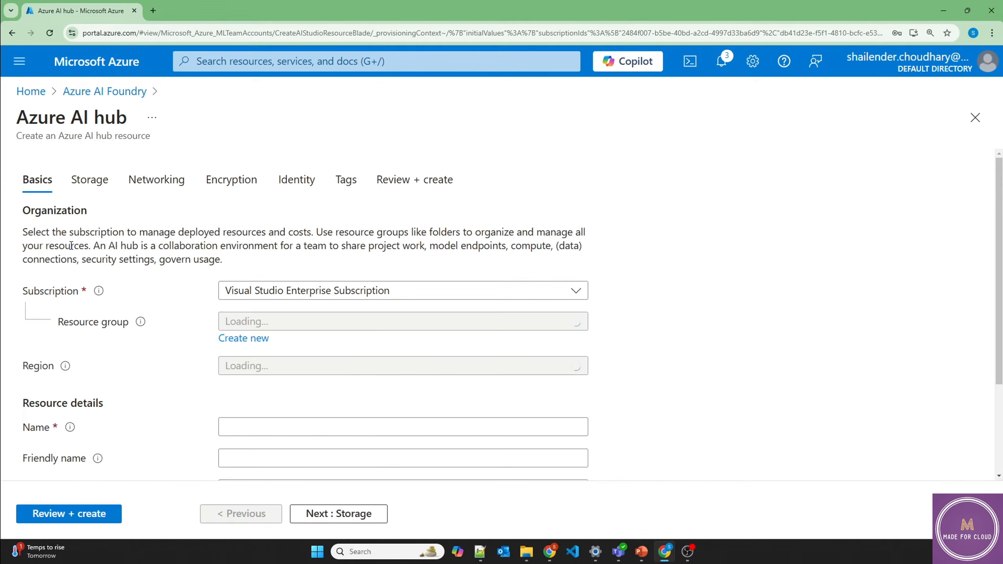
left_click(252, 339)
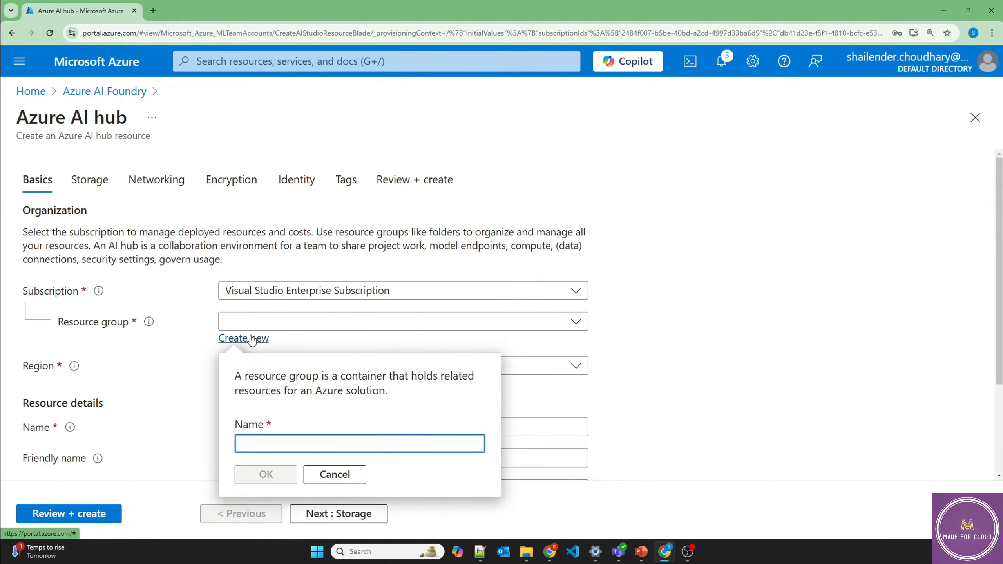
type("rg-hub")
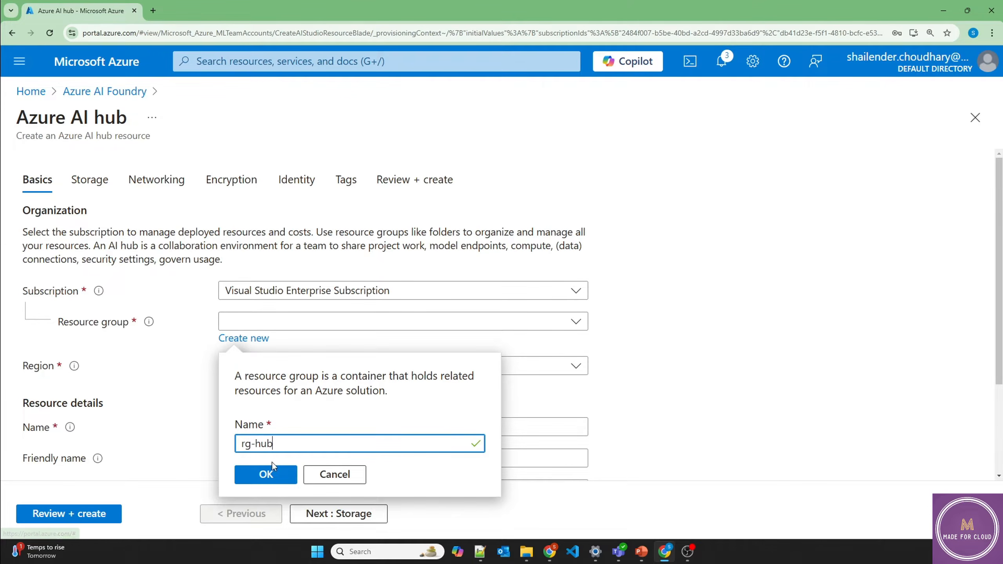
left_click(265, 474)
Set the hub's region to Australia East and its name to shaihub01.
left_click(265, 369)
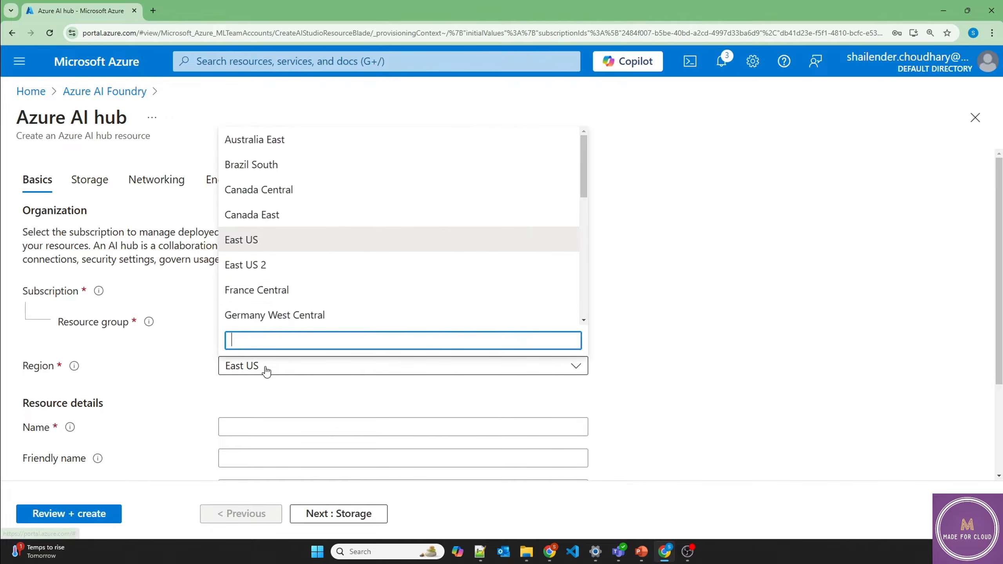
left_click(266, 142)
left_click(235, 433)
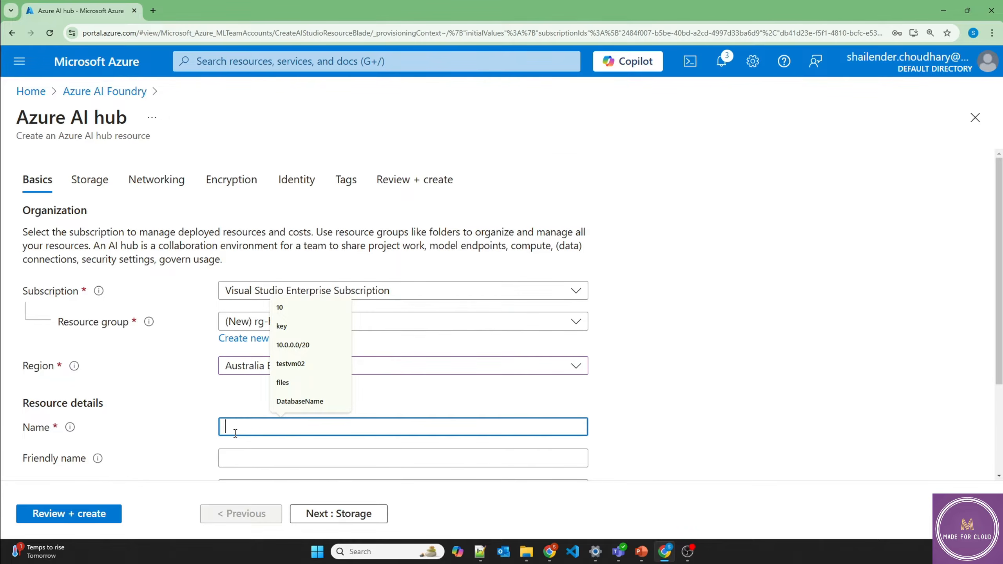
type("shai")
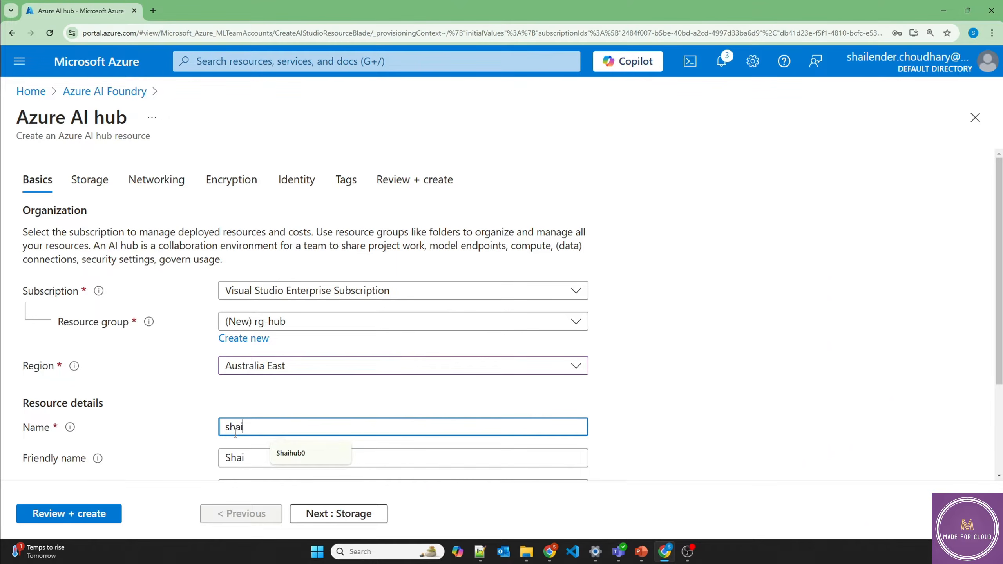
type("hub01")
scroll(205, 426, "down", 3)
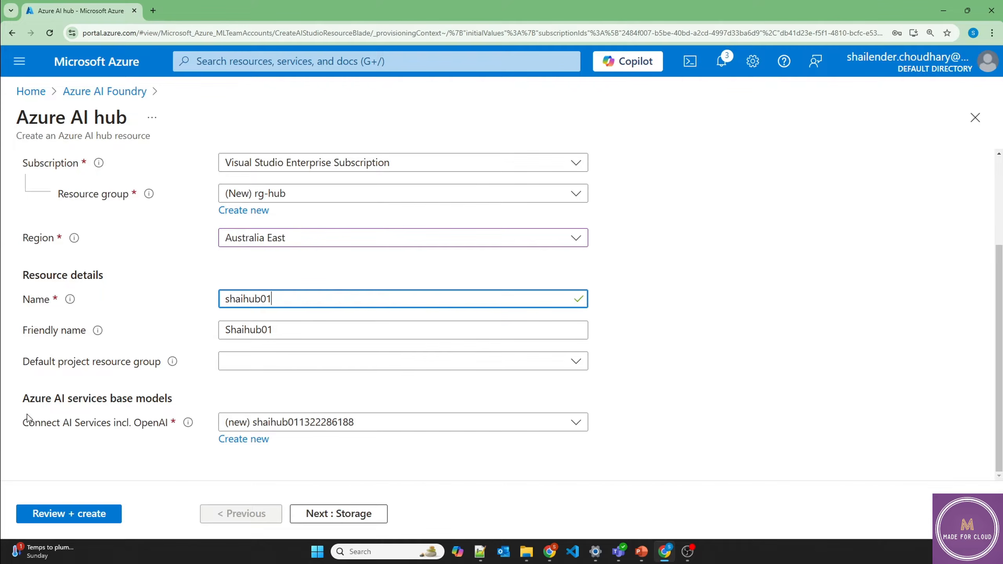
Accept the hub's default AI services, storage, public networking and encryption settings and proceed to the identity settings.
left_click_drag(23, 422, 32, 422)
left_click_drag(109, 430, 153, 430)
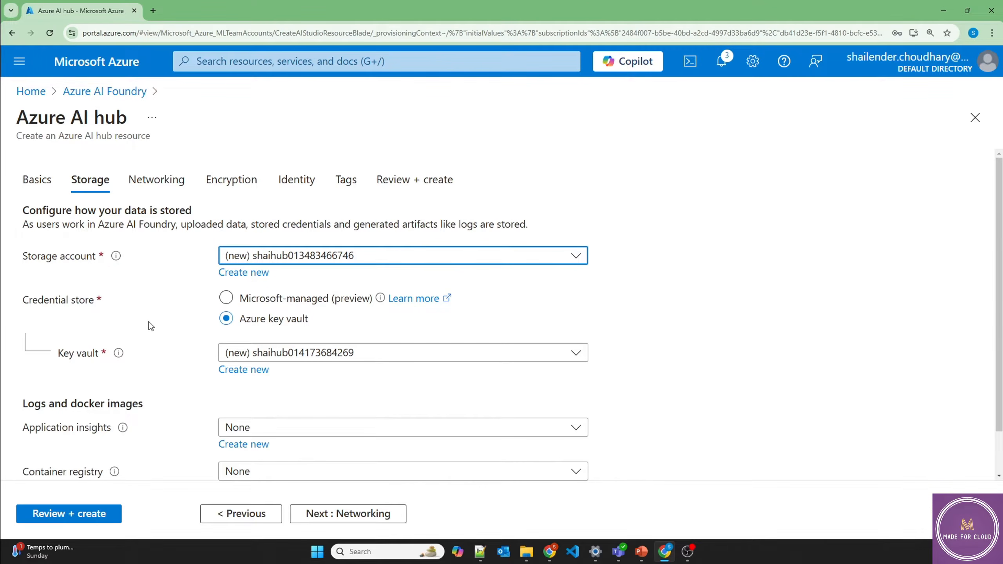
left_click(348, 513)
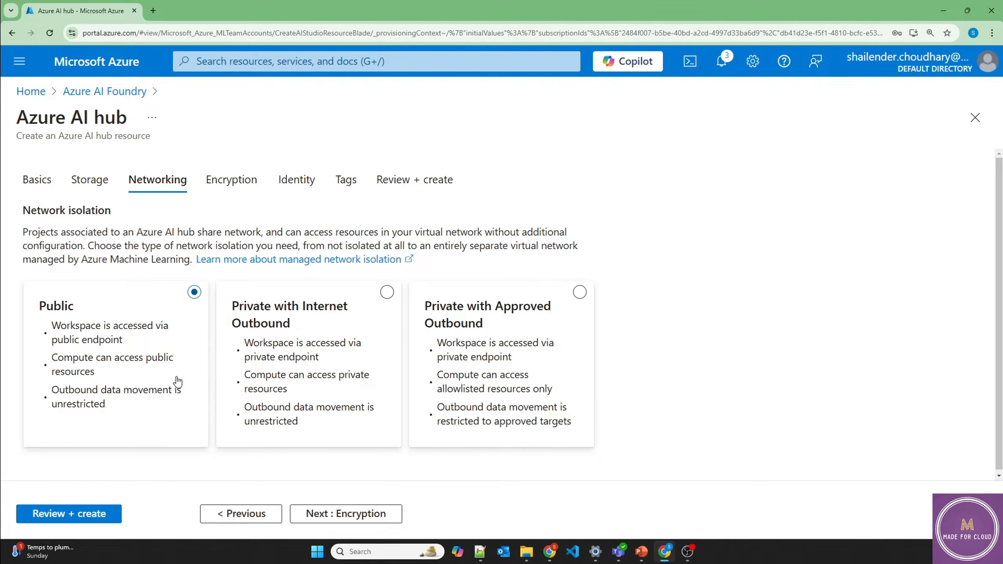
left_click(353, 515)
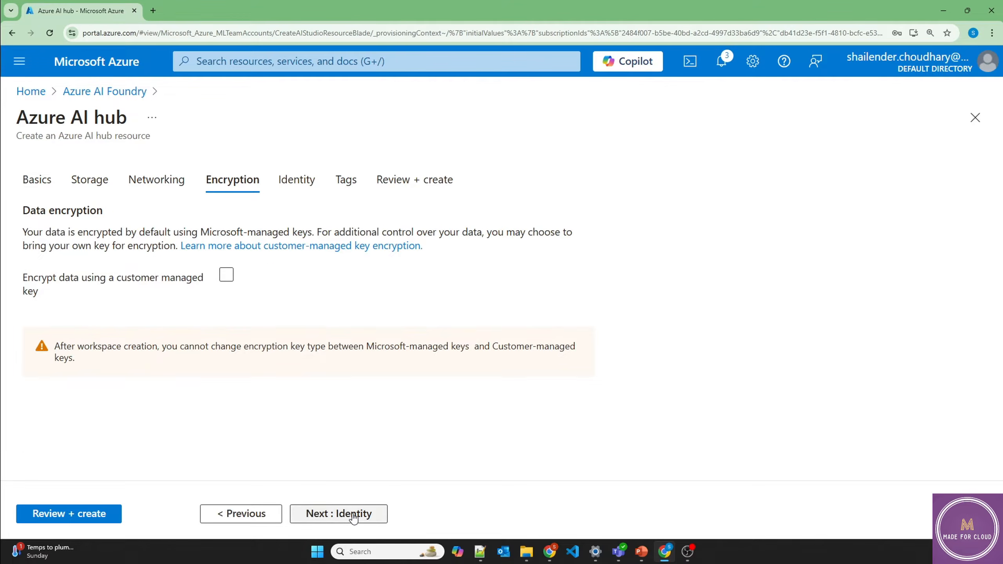
left_click(353, 514)
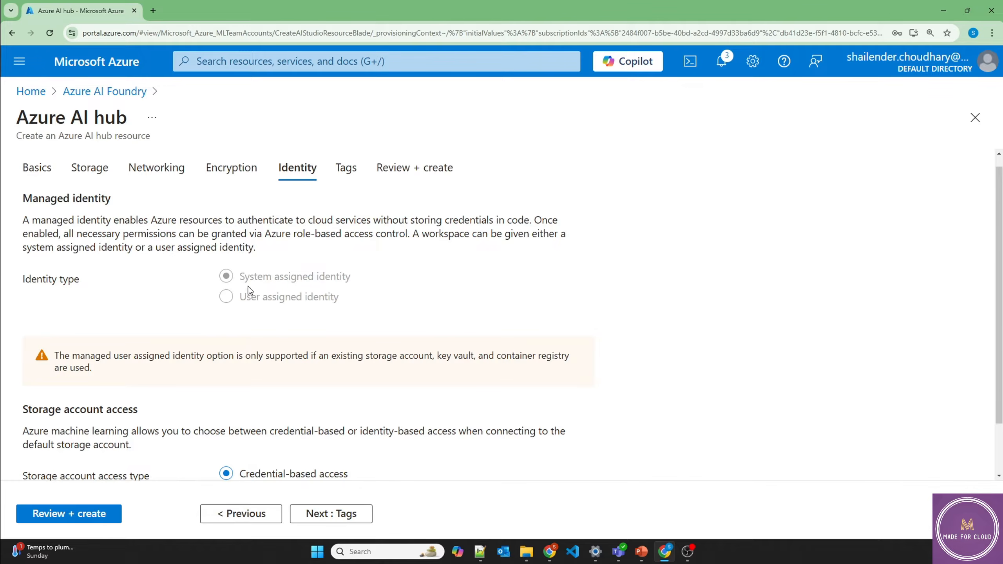
Set the storage account access type to Identity-based access, then review and create the hub.
scroll(192, 382, "down", 2)
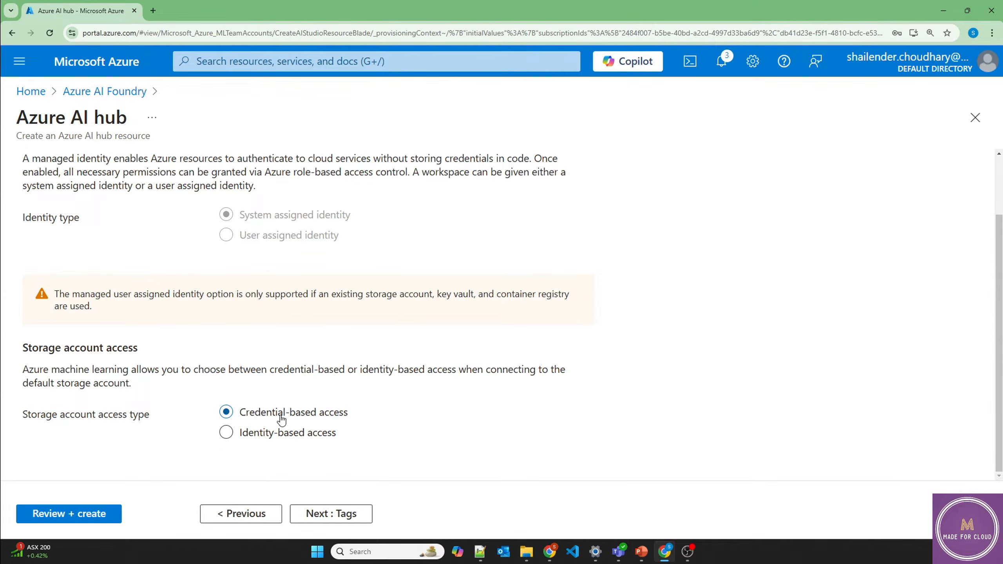
left_click(267, 439)
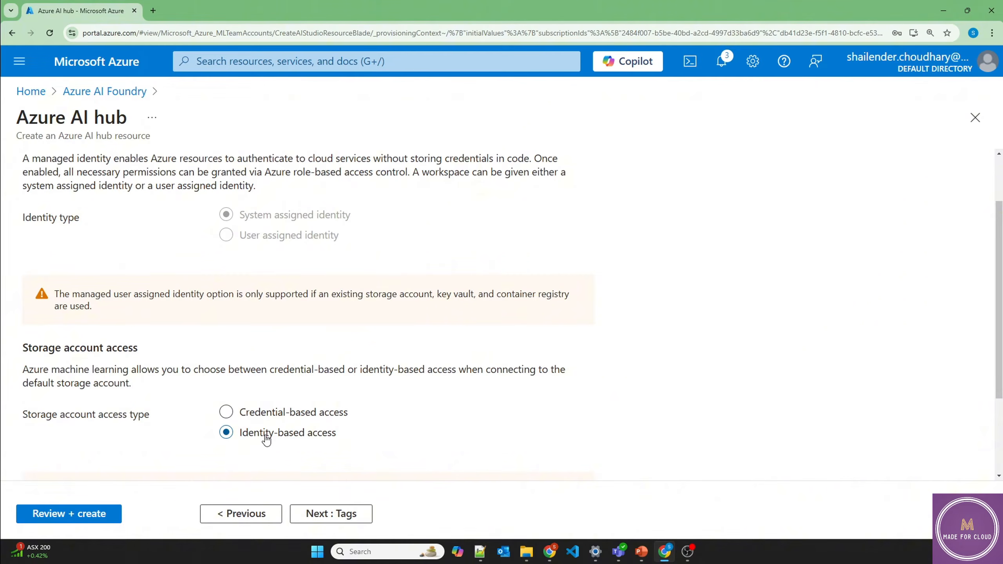
left_click(85, 515)
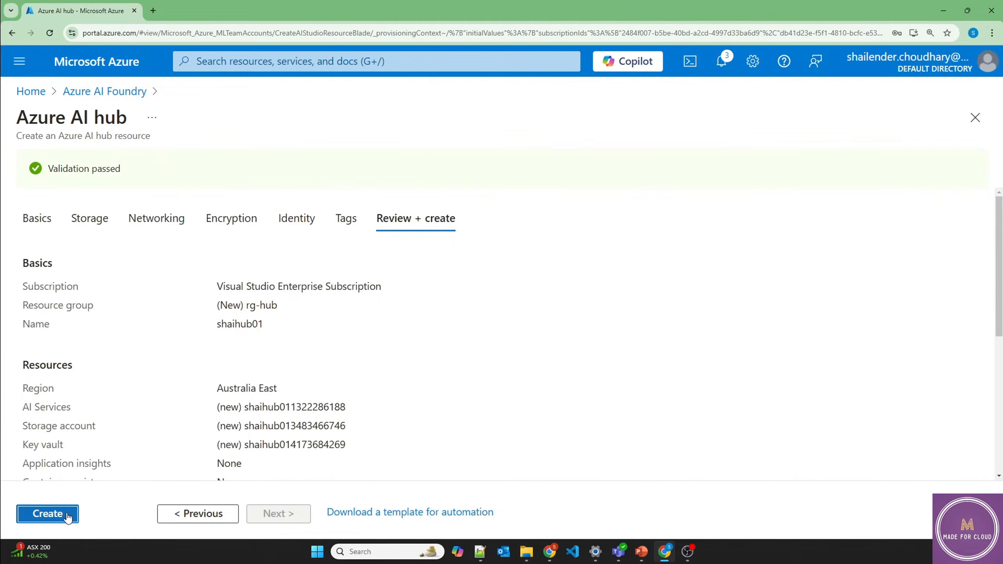
left_click(47, 513)
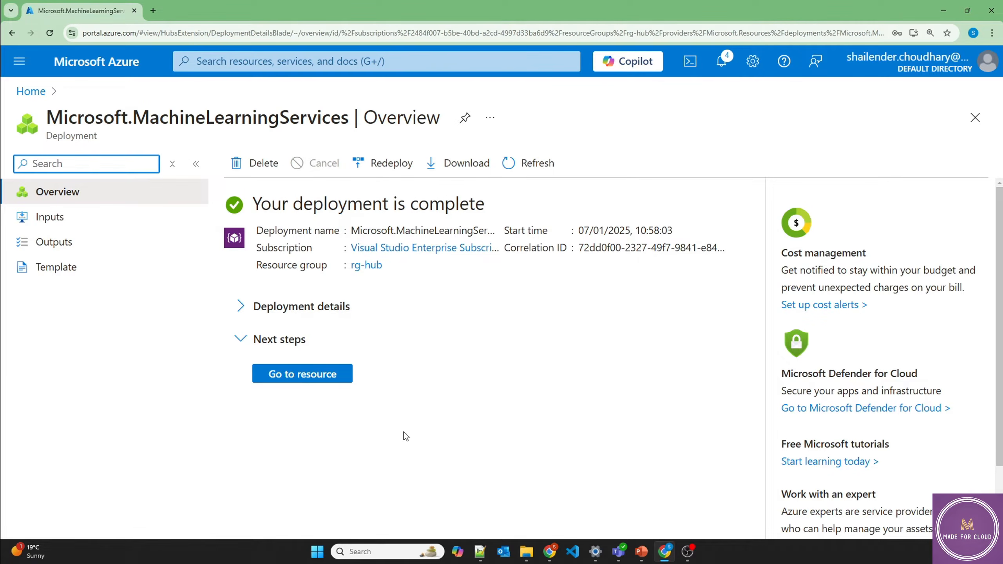
Expand the deployment details to review the created resources and open the shaihub01 hub.
left_click(379, 308)
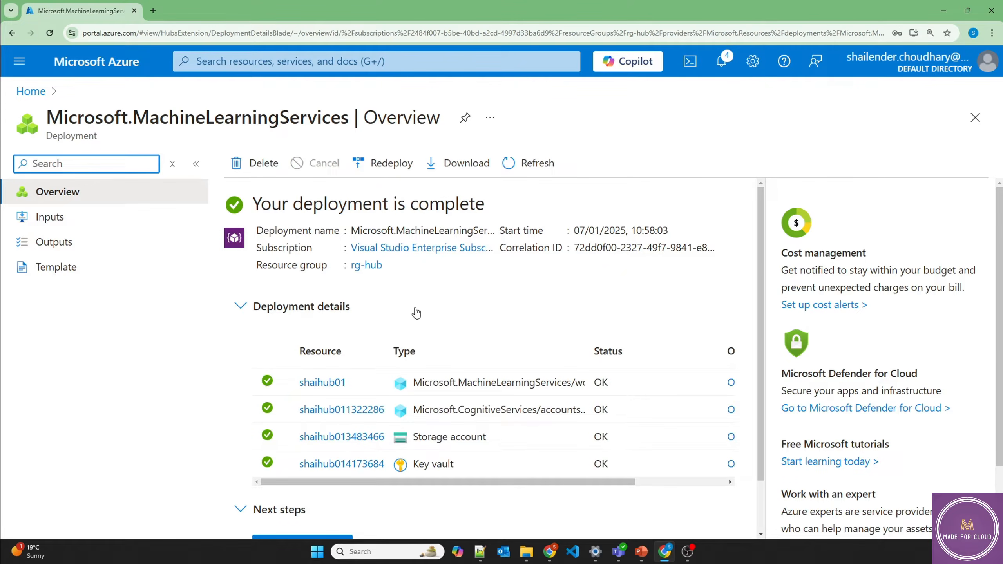
mouse_move(336, 384)
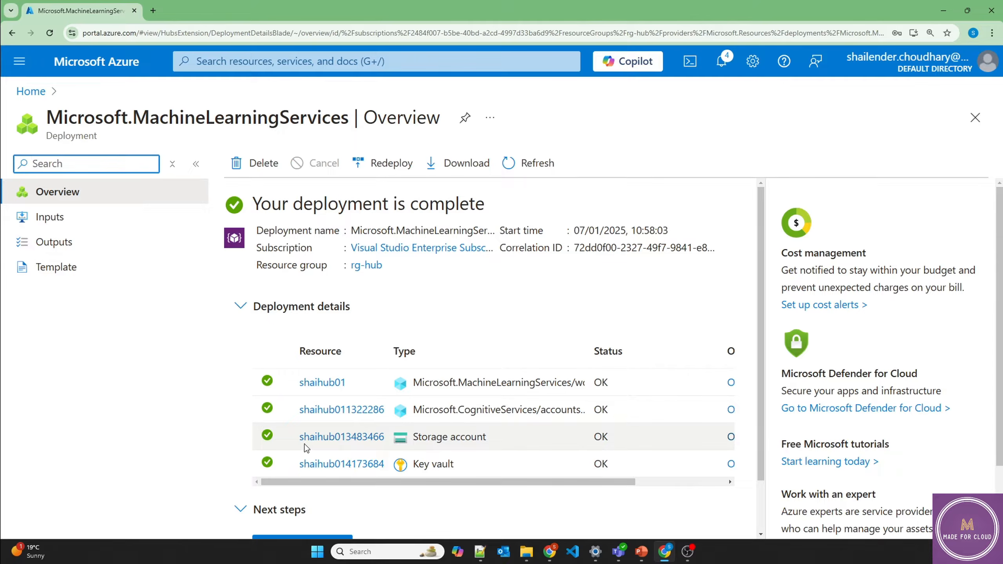
mouse_move(318, 467)
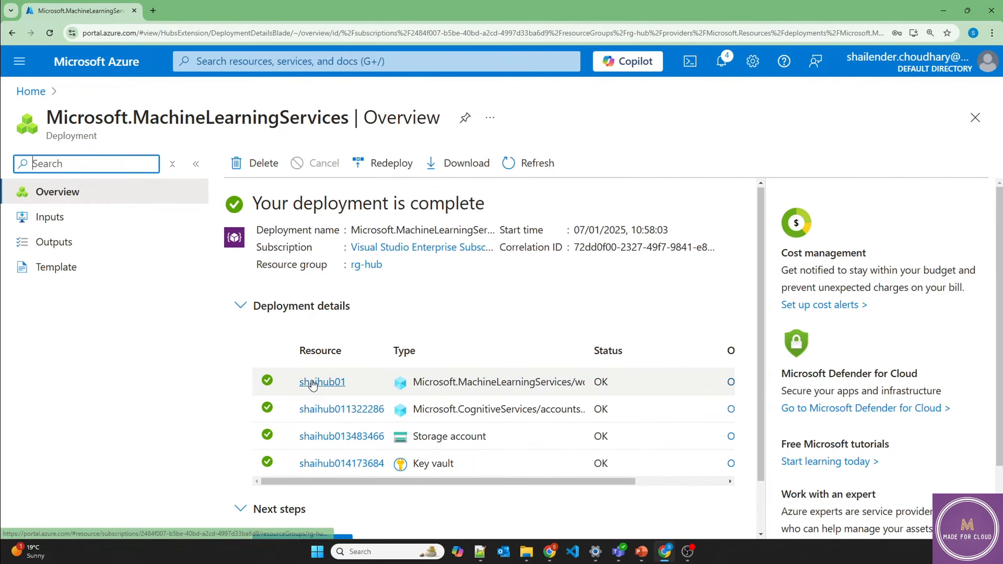
left_click(314, 384)
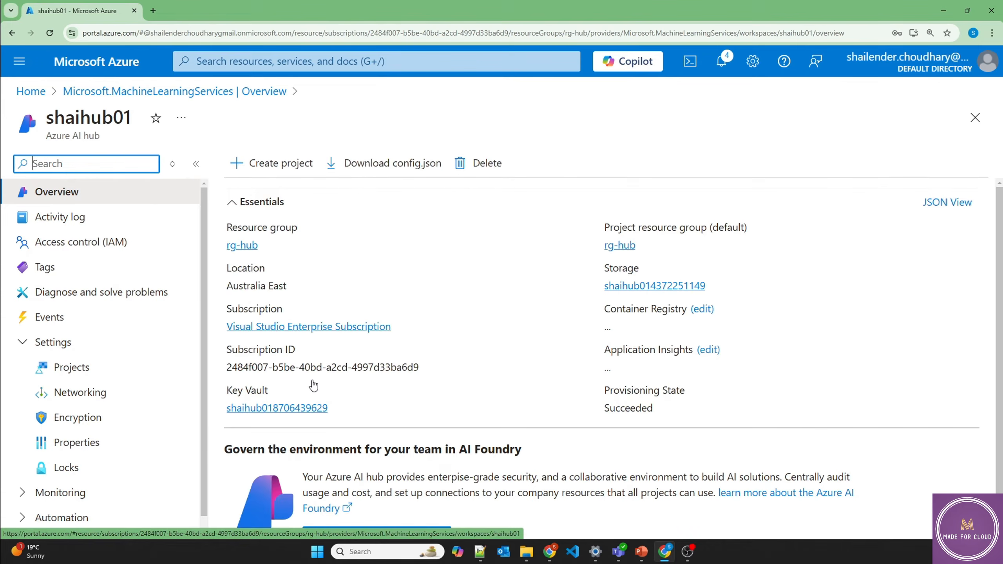
Launch Azure AI Foundry from the hub and create a project with the suggested name.
scroll(406, 285, "down", 1)
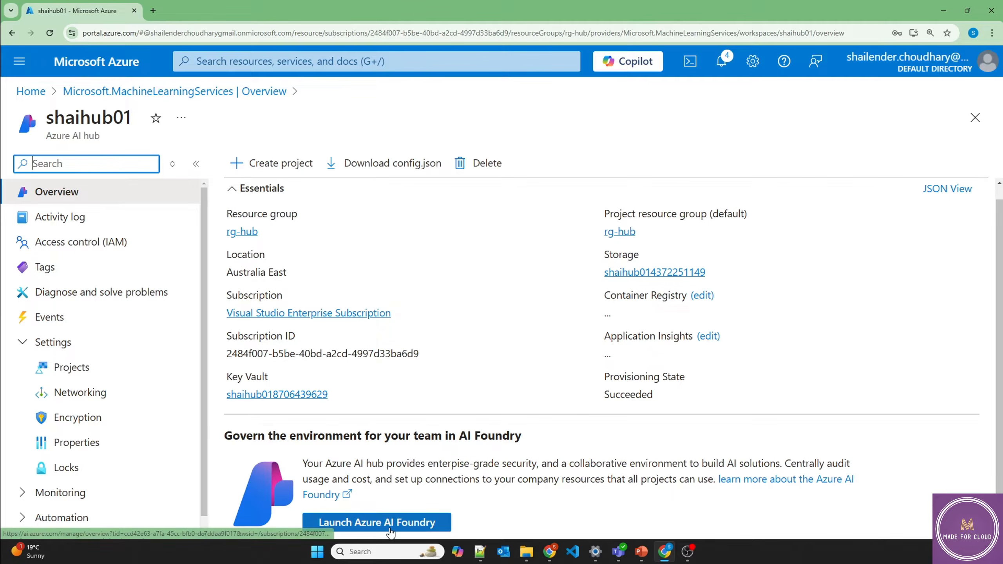
left_click(390, 532)
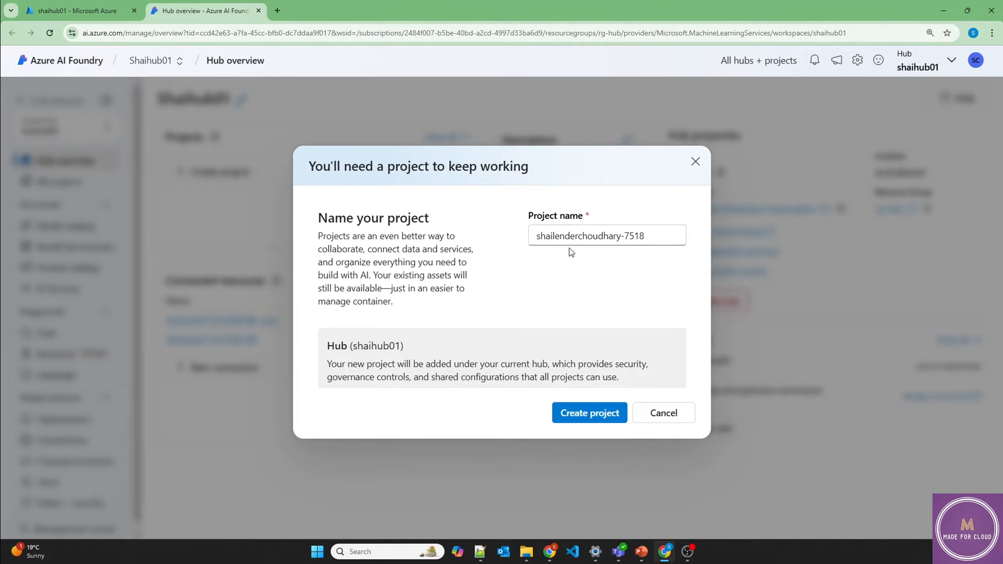
left_click(585, 414)
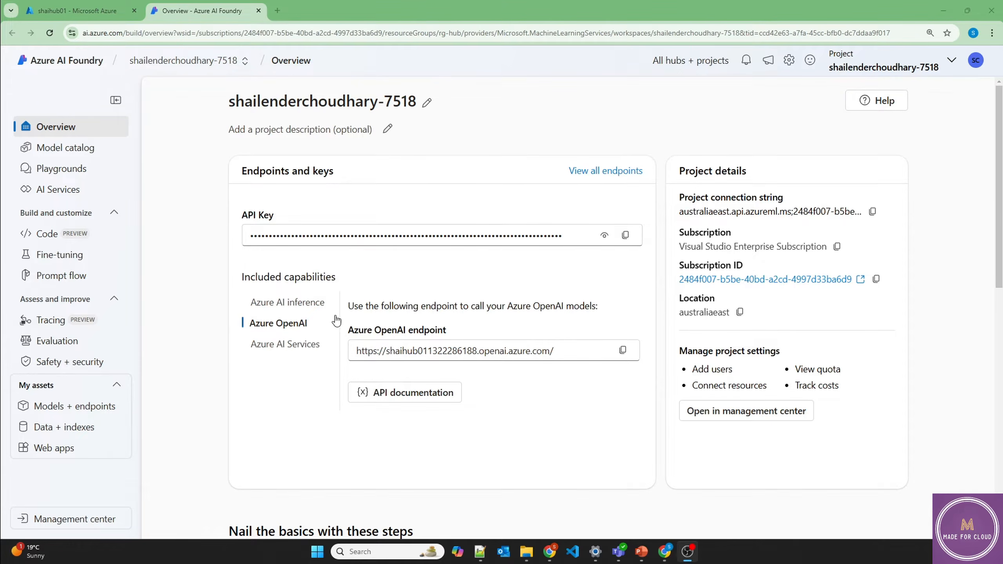
Examine the project's Azure OpenAI and Azure AI Services endpoints.
left_click_drag(350, 332, 442, 334)
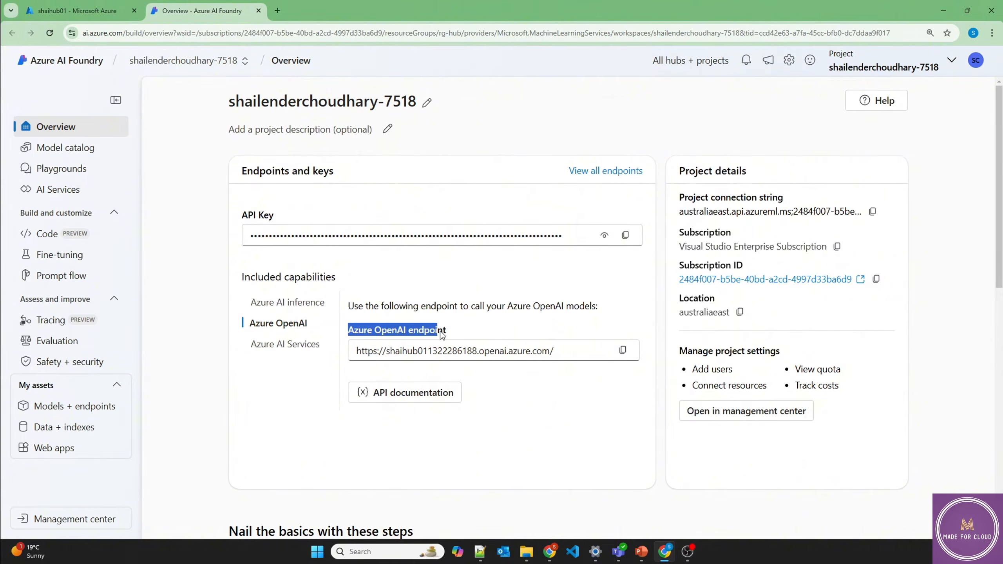
left_click(304, 345)
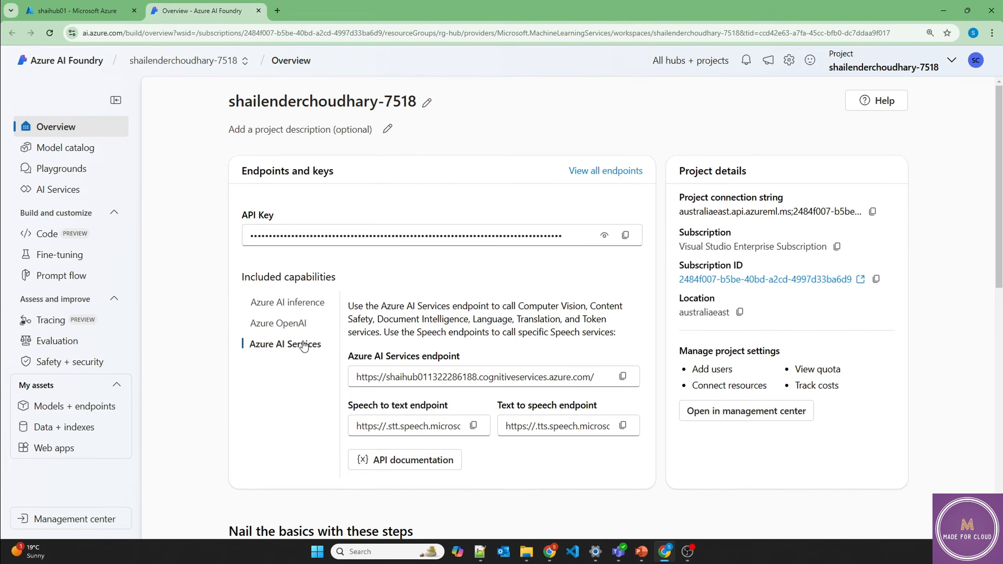
left_click(291, 329)
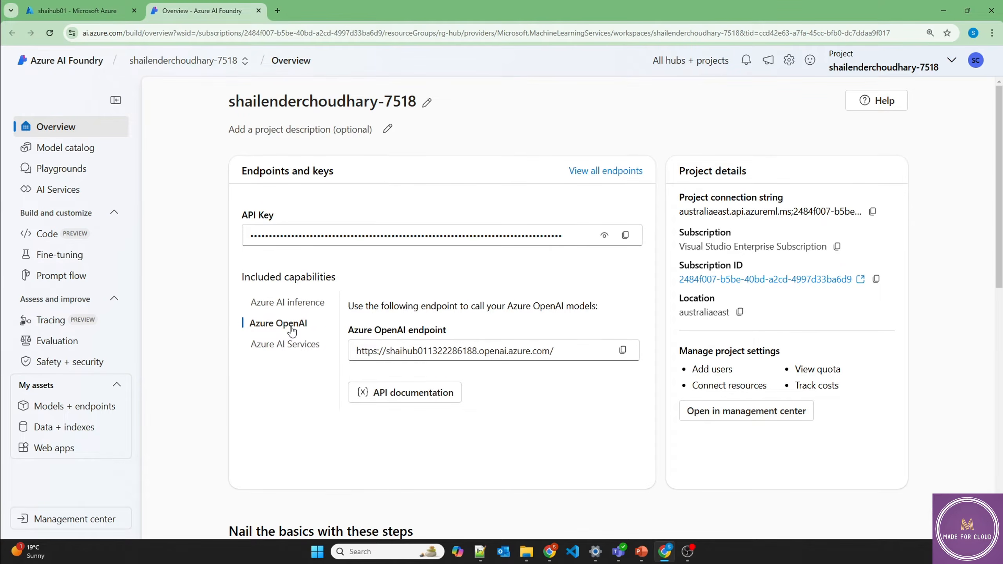
left_click_drag(355, 351, 423, 352)
left_click(389, 352)
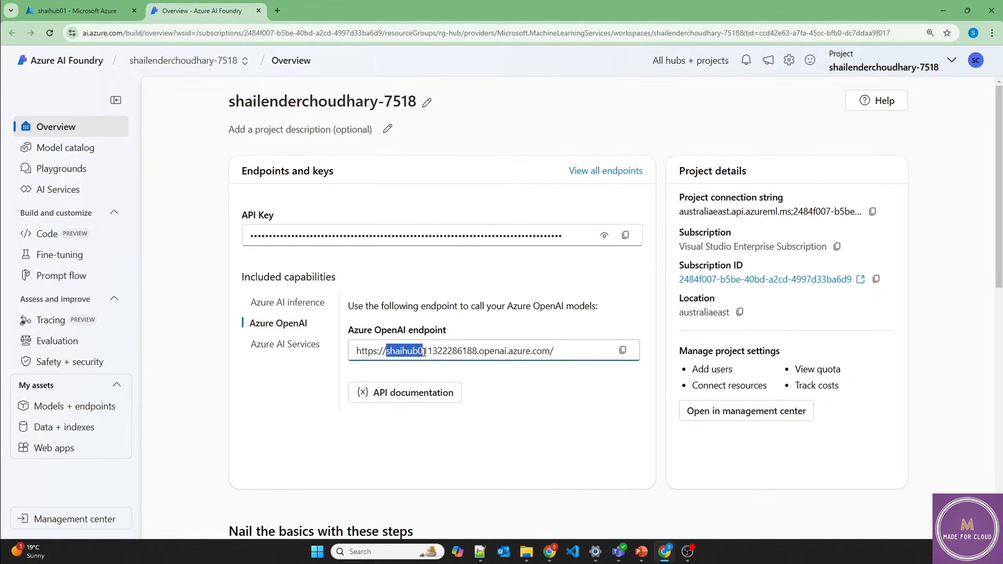
left_click(339, 369)
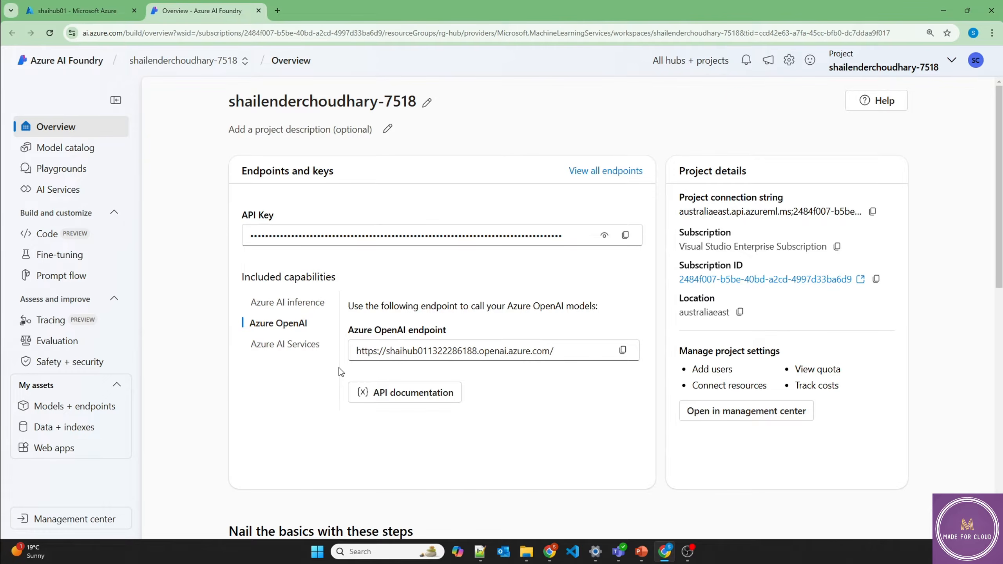
Start deploying a base model from the project's models and endpoints.
left_click(97, 407)
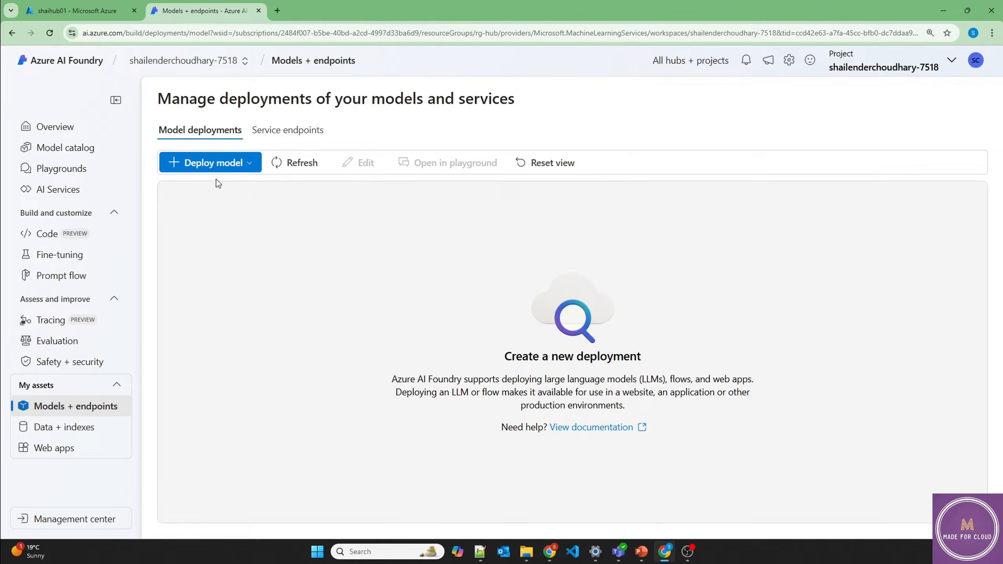
left_click(217, 167)
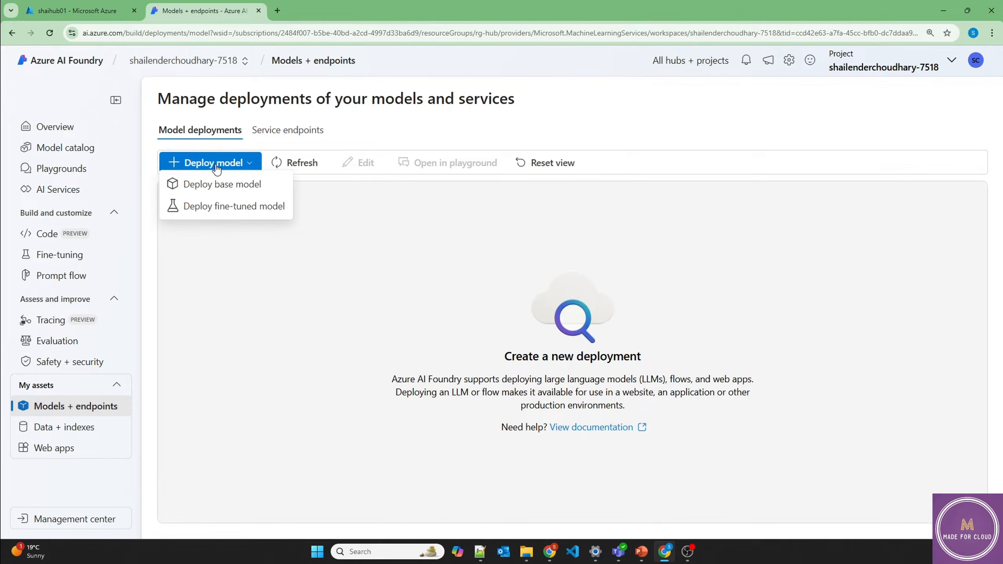
left_click(223, 185)
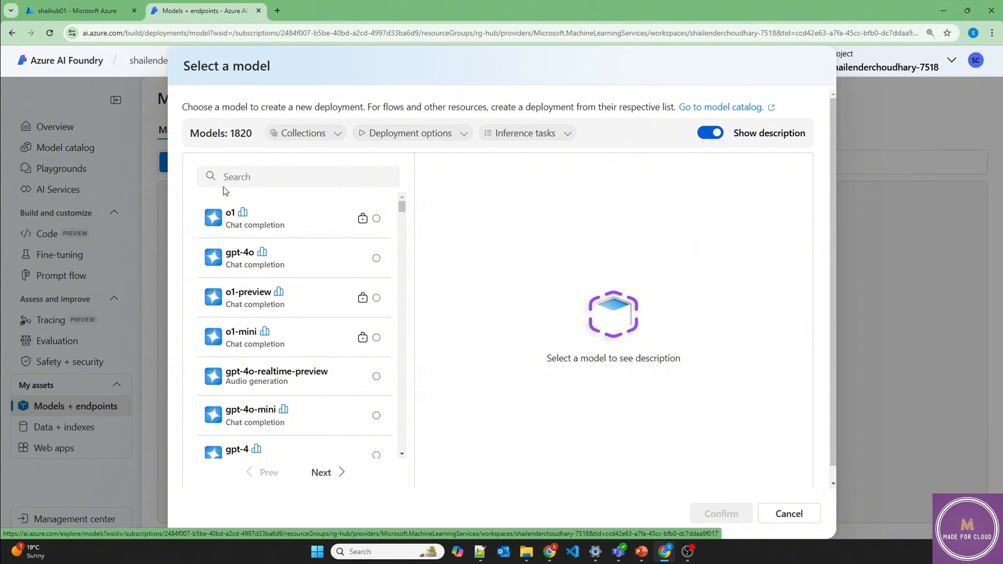
Filter the model list by the Chat completion inference task, searching the tasks for "chat".
scroll(291, 340, "down", 3)
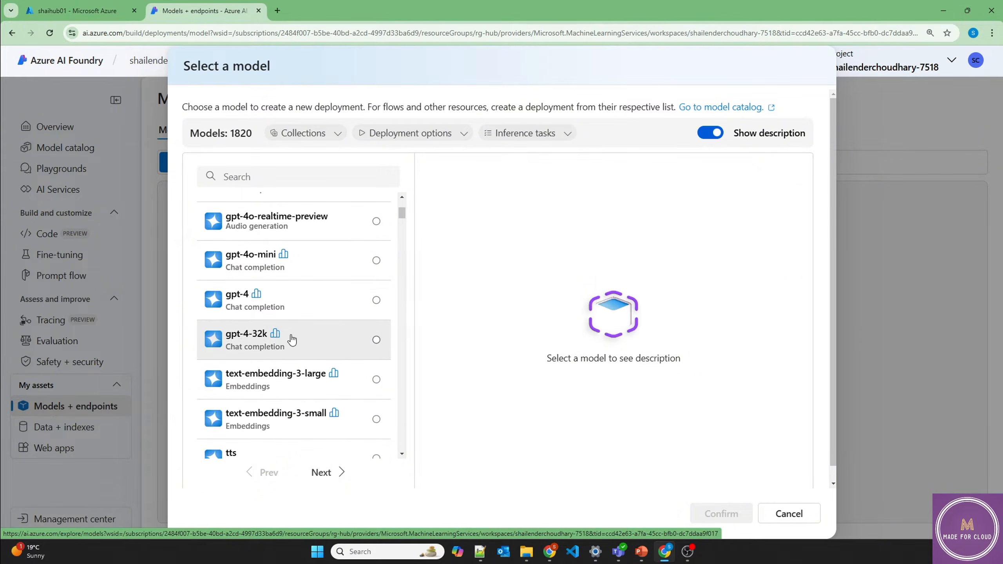
left_click(544, 138)
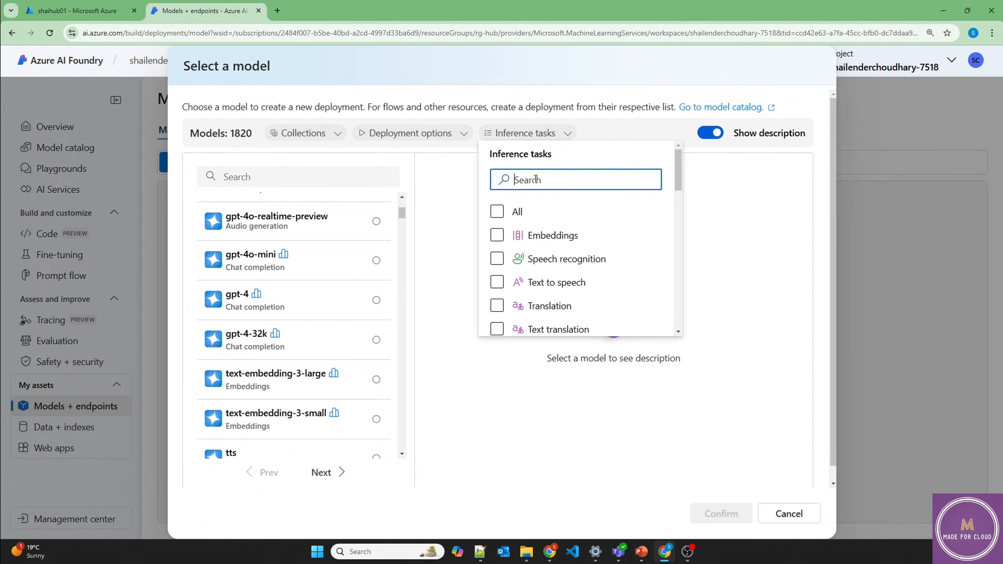
type("chat")
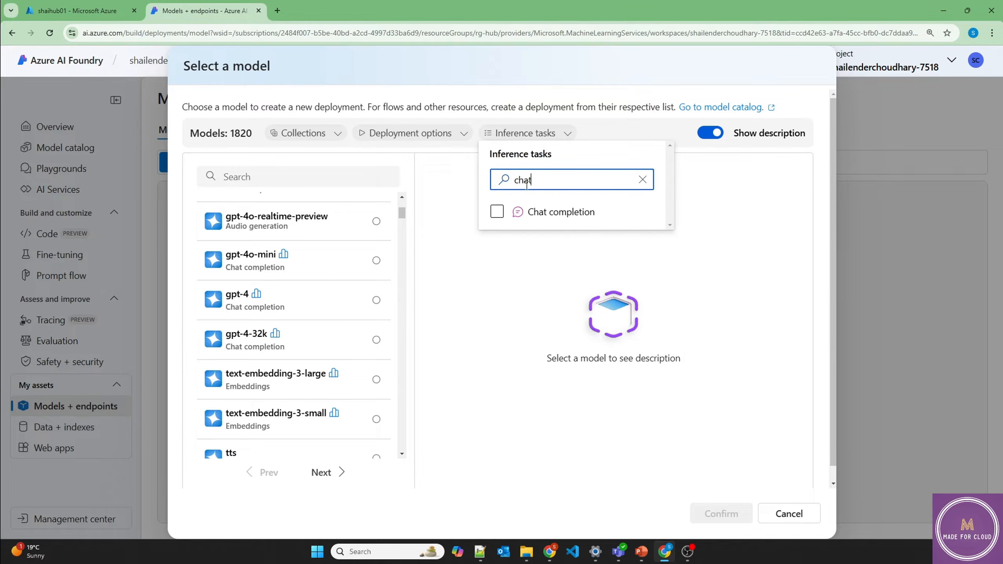
left_click(497, 213)
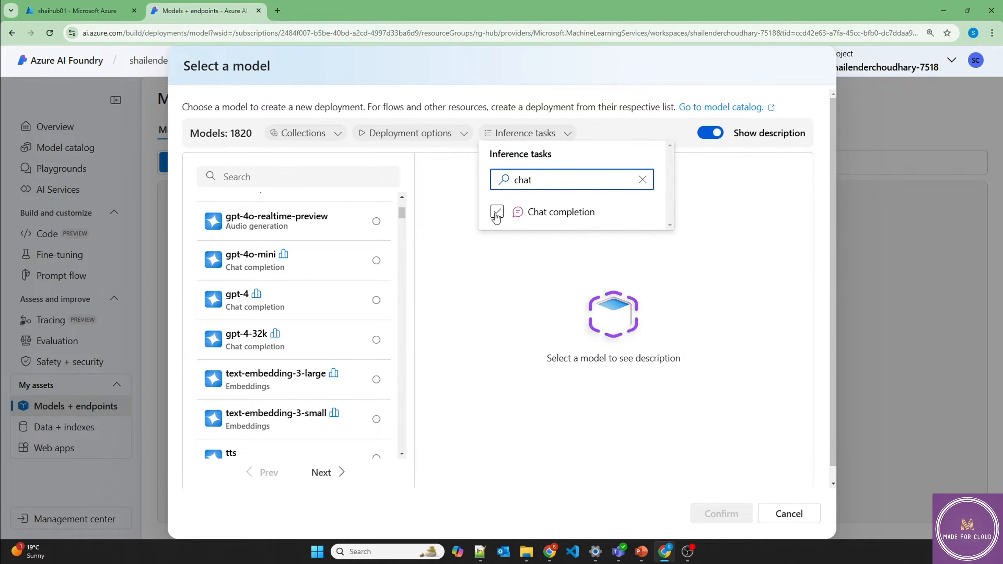
Deploy the gpt-35-turbo-16k model with the default name and Standard deployment type, creating the new AI resource for it.
left_click(411, 166)
scroll(334, 337, "down", 4)
left_click(334, 337)
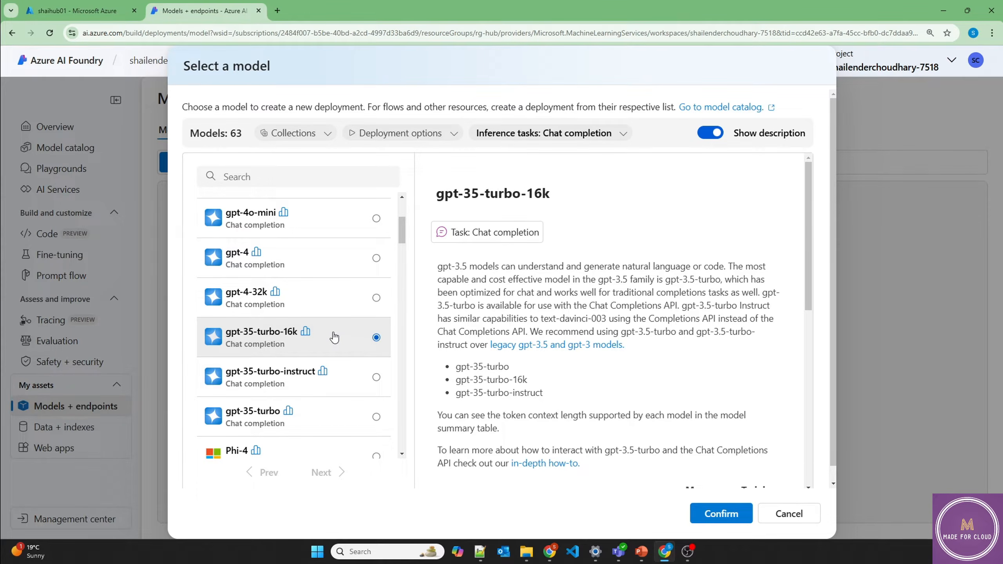
left_click(723, 512)
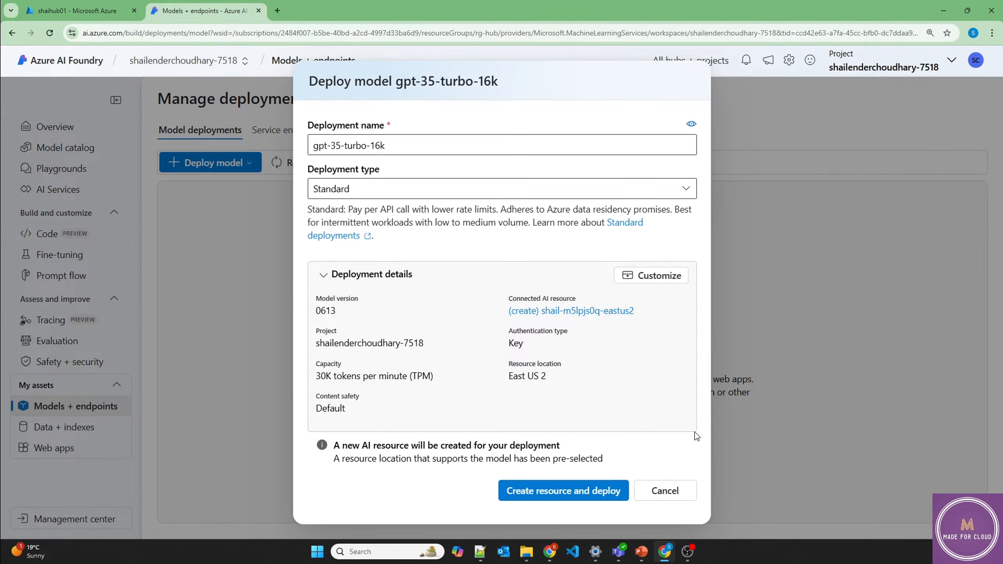
left_click(565, 519)
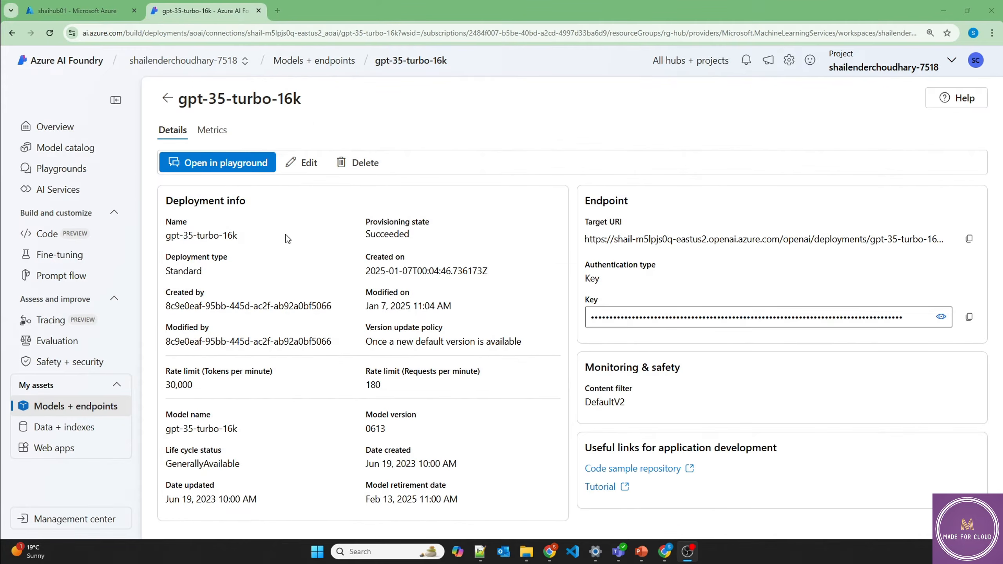
Open the deployed model in the chat playground and test it with the prompts "Hi" and "Which is the fastest car?".
left_click(239, 167)
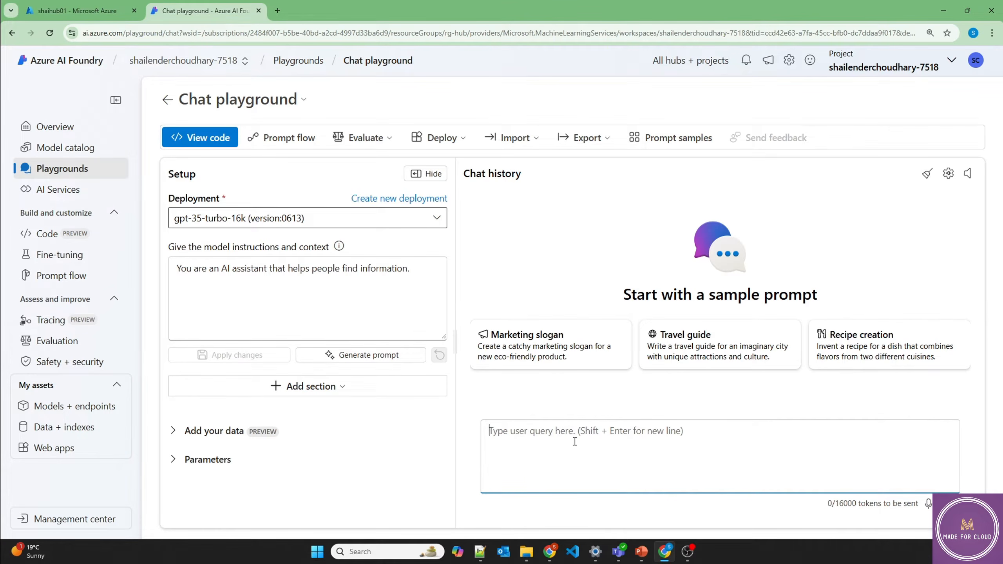
type("Hi")
key("Return")
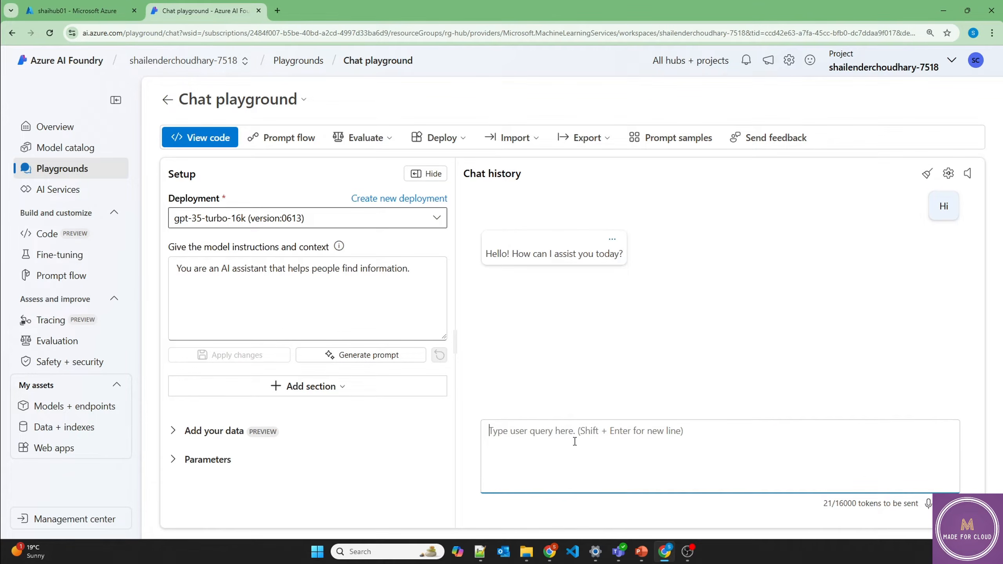
type("Which")
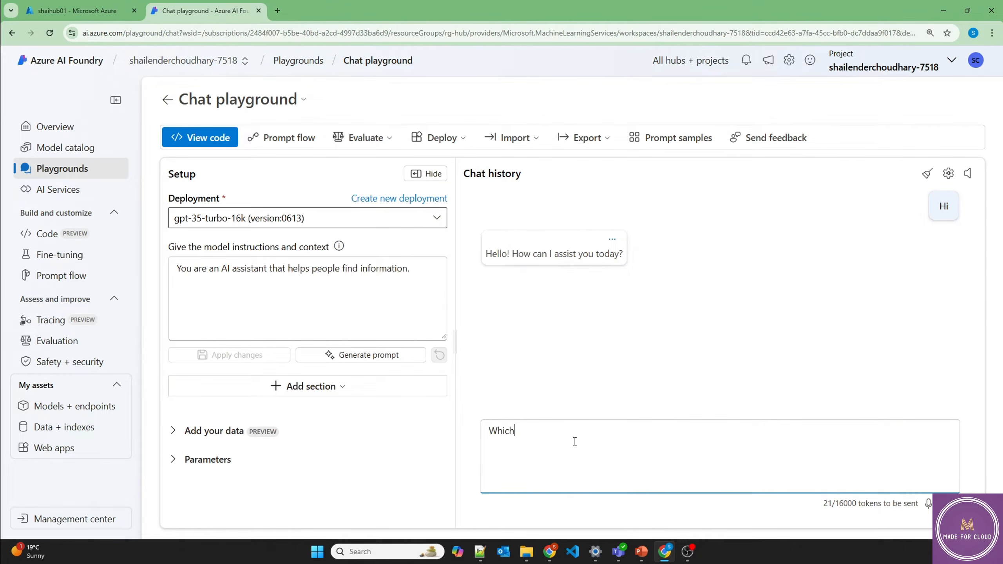
type(" is the fastest car?")
key("Return")
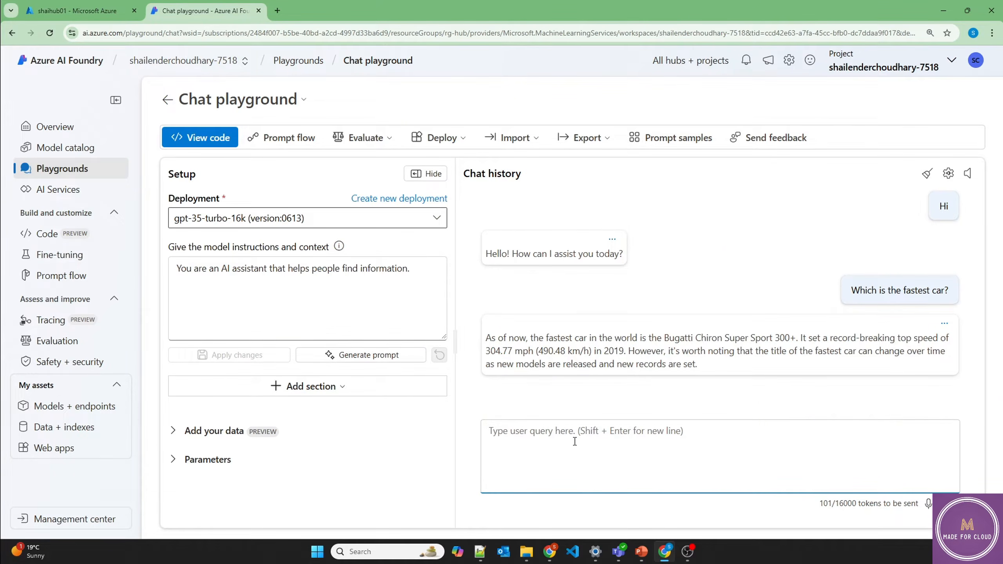
left_click(230, 432)
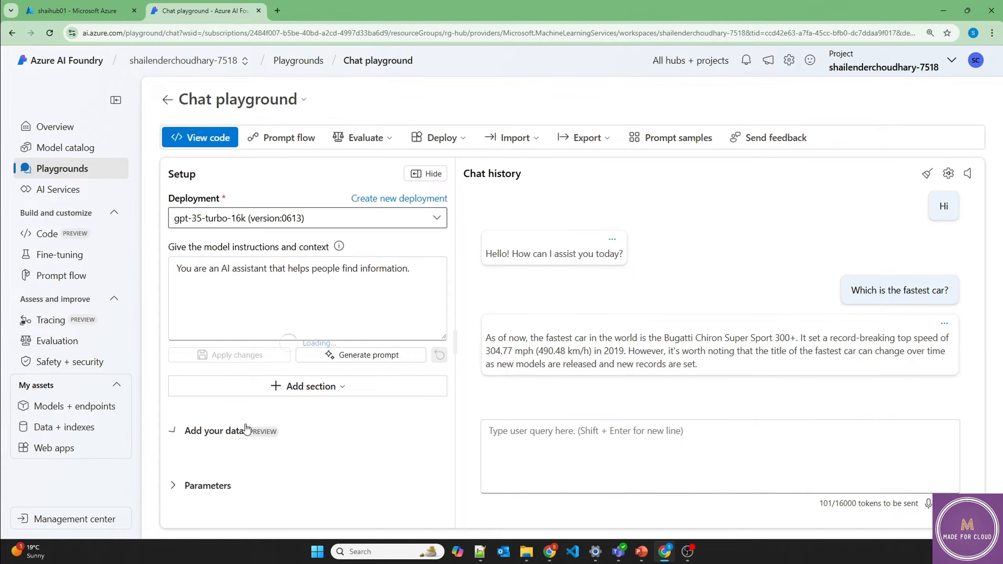
scroll(332, 435, "down", 3)
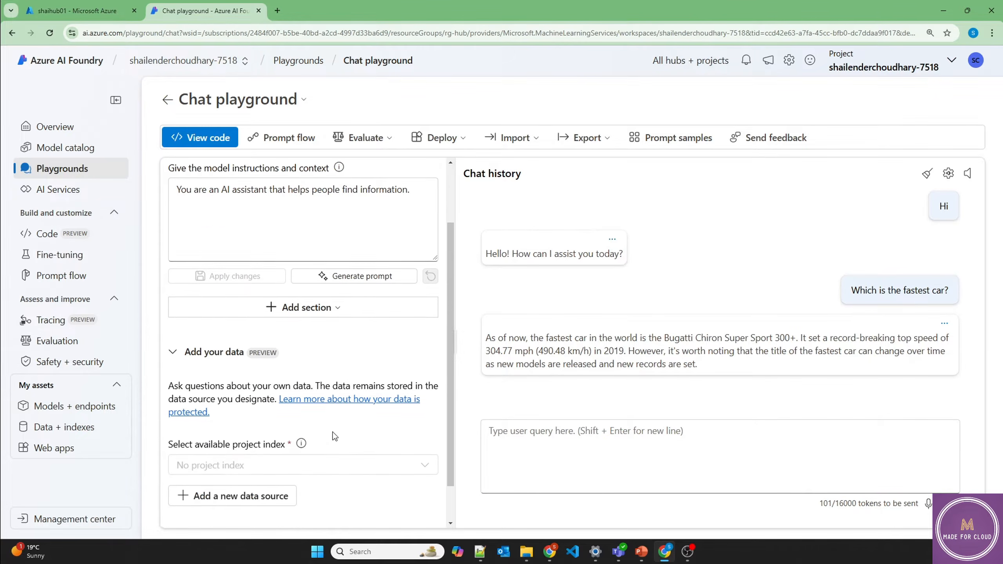
left_click(237, 450)
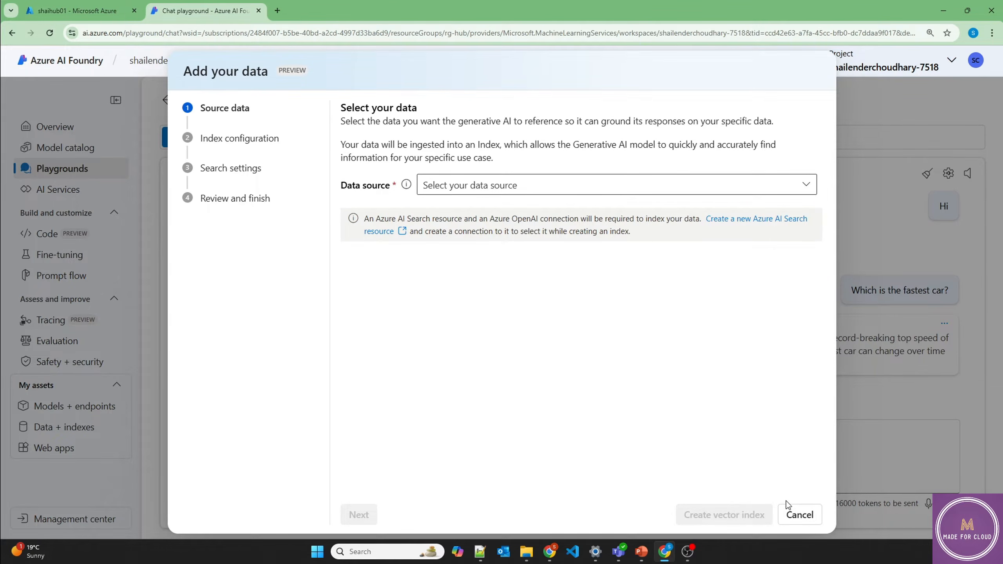
left_click(800, 515)
Switch to the Azure portal, find the service for "ai search" and start creating an AI Search service.
left_click(79, 11)
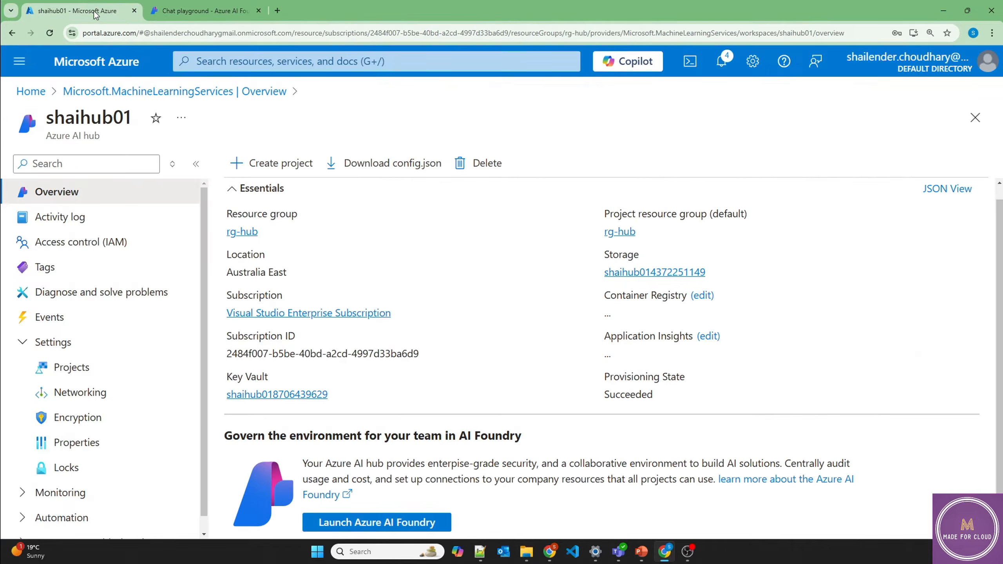
left_click(250, 60)
type("ai search")
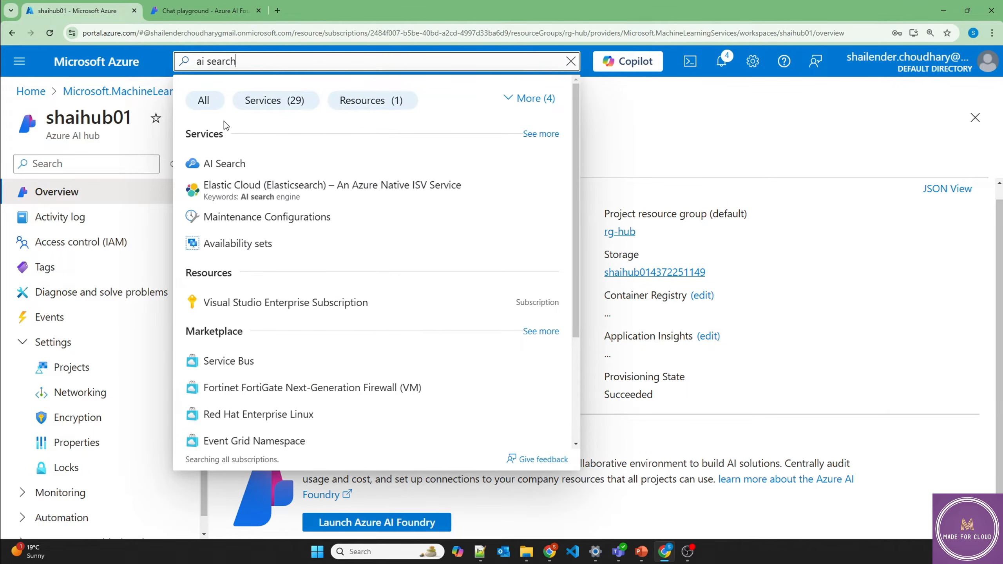
left_click(224, 163)
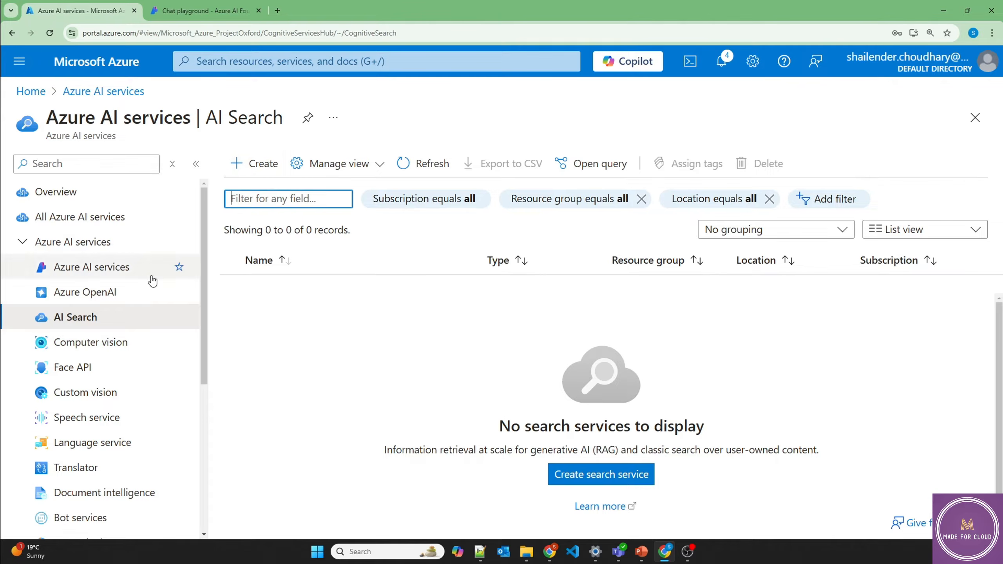
left_click(259, 165)
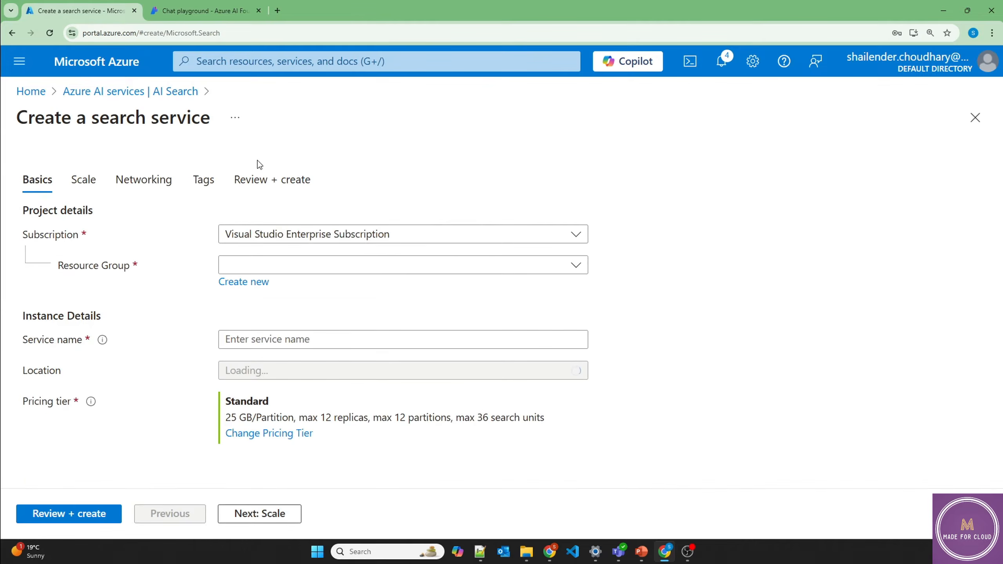
Set the search service's resource group to rg-hub, its name to shaisearch01 and its location to Australia East.
left_click(253, 264)
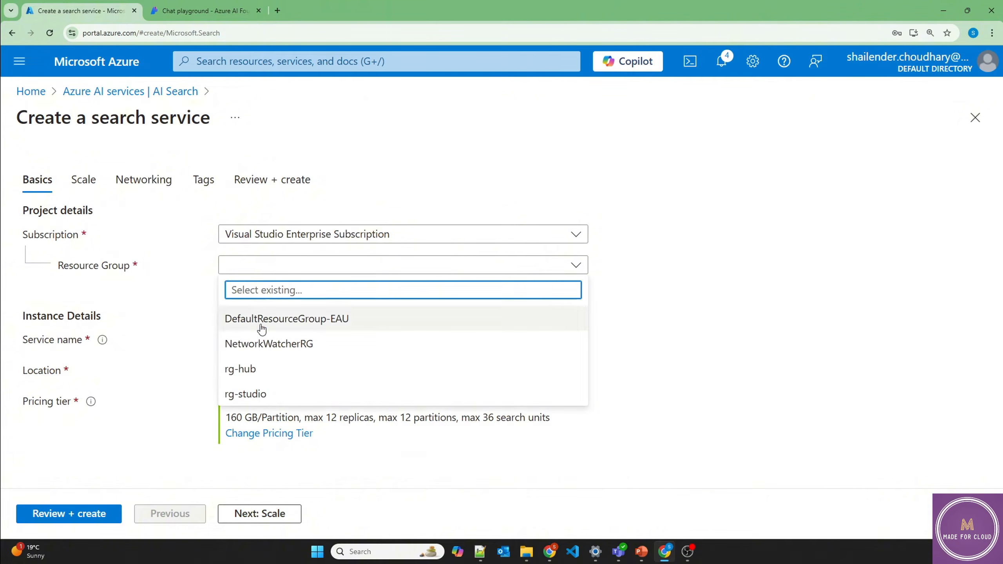
left_click(256, 370)
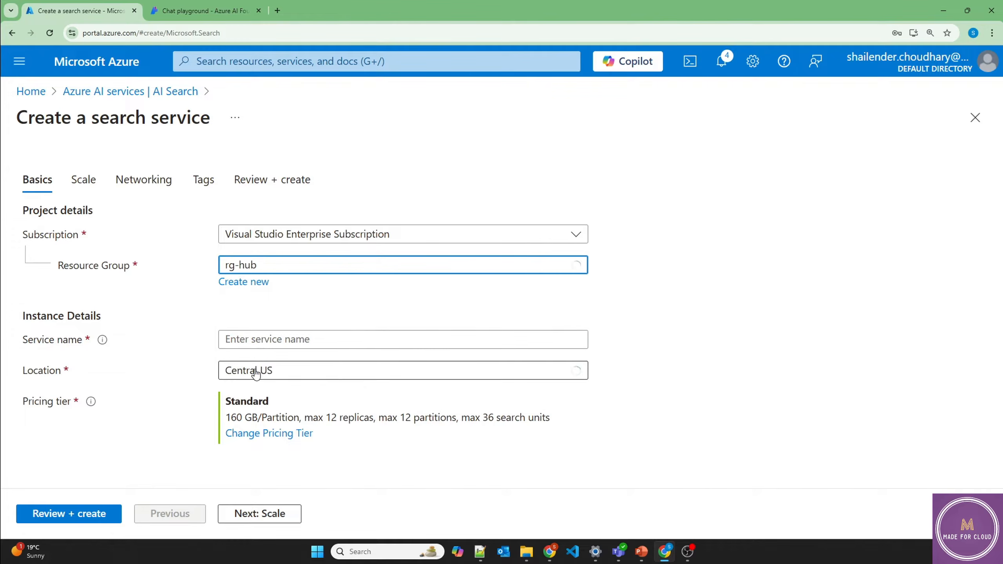
left_click(267, 339)
type("shai")
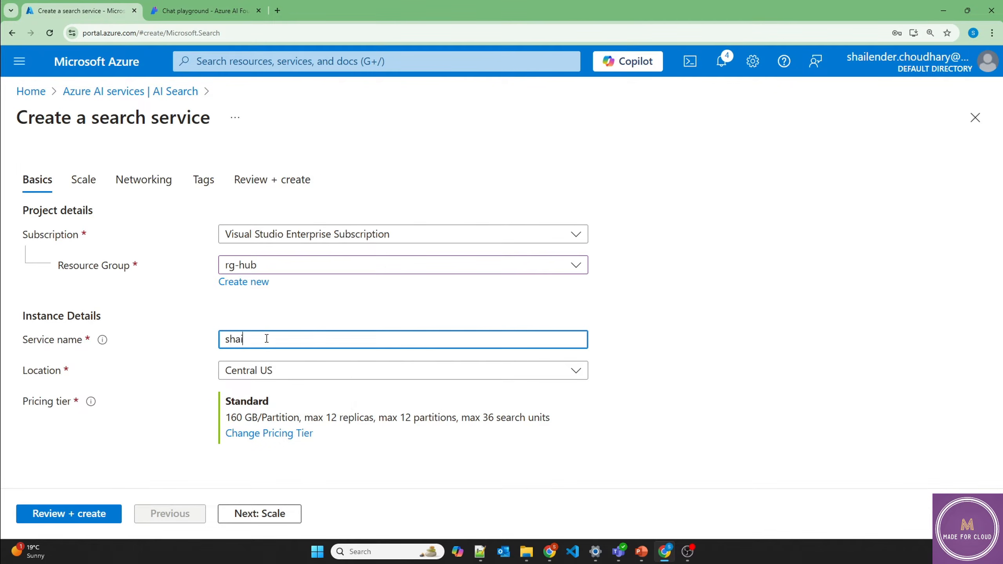
type("search01")
left_click(282, 373)
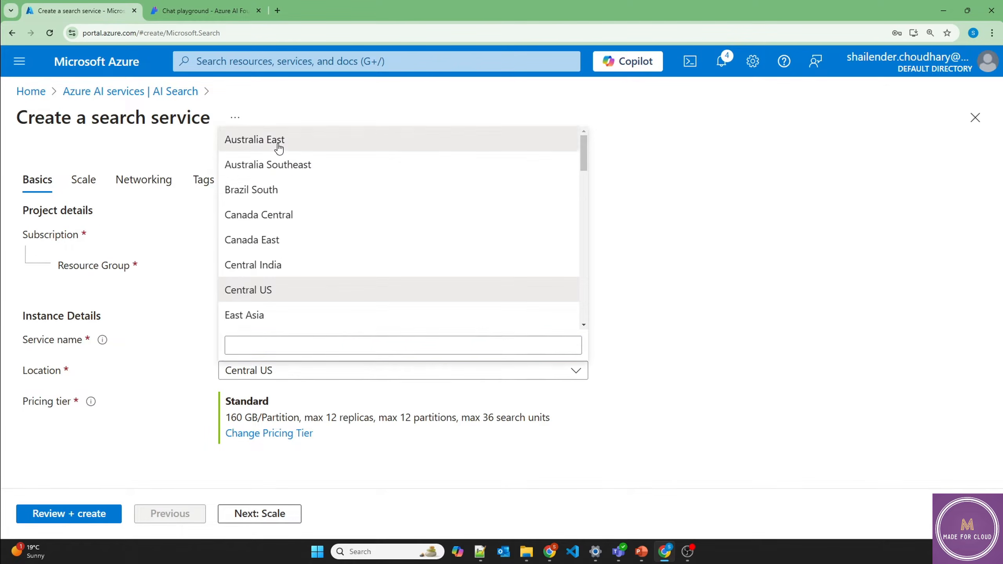
left_click(279, 146)
Create the search service with the Standard pricing tier, one replica, one partition and public endpoint connectivity, and open the deployed resource.
left_click(274, 434)
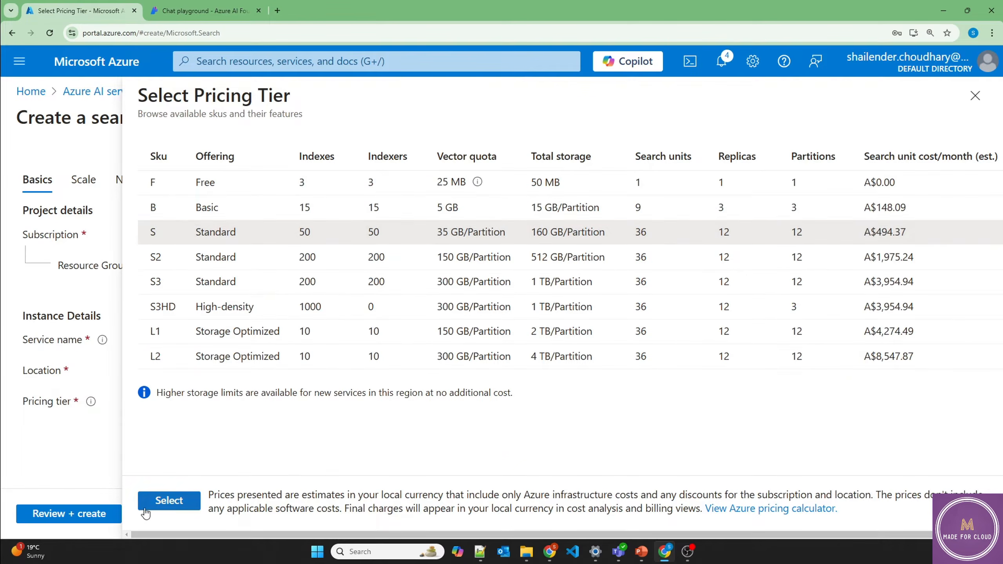
left_click(162, 508)
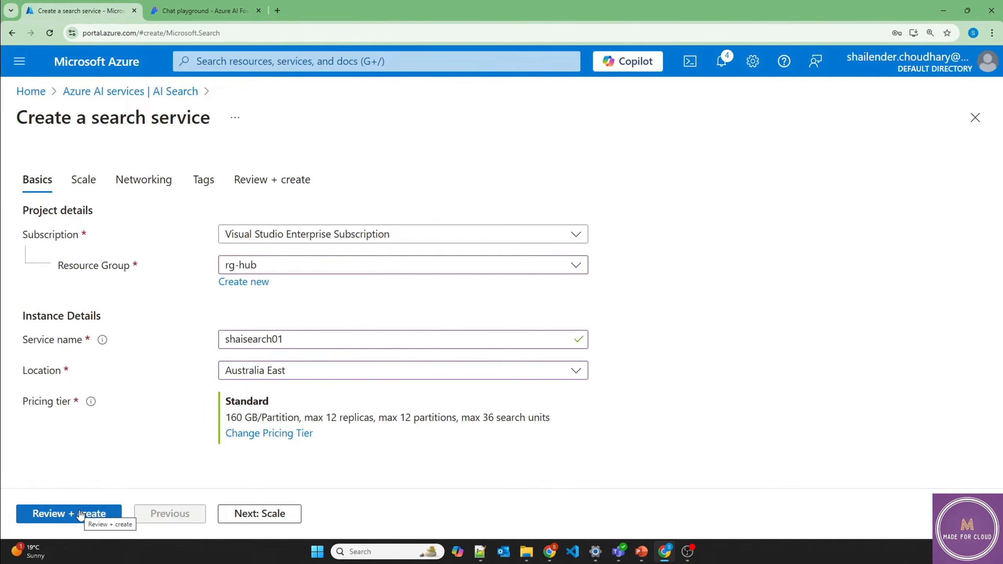
left_click(268, 513)
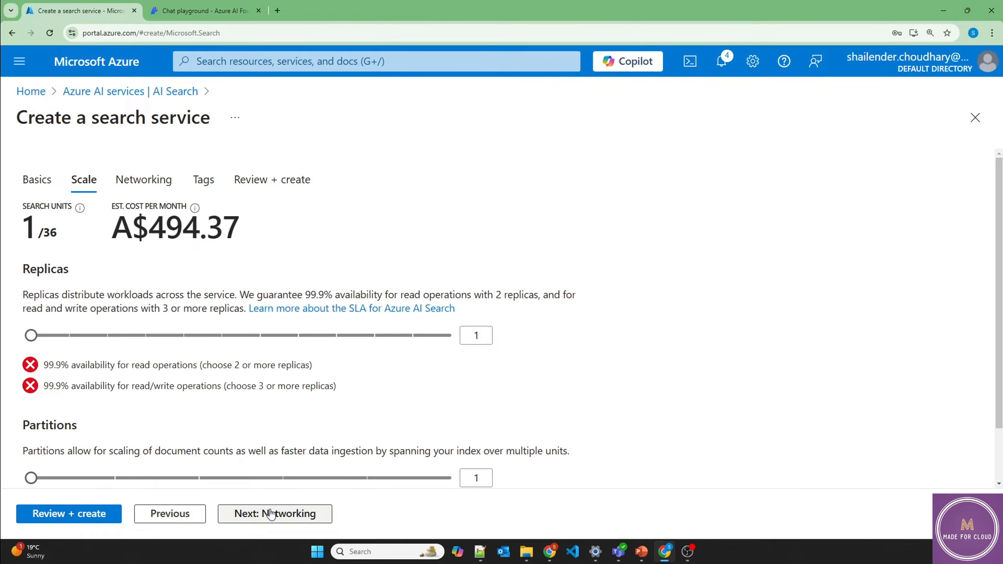
left_click(277, 514)
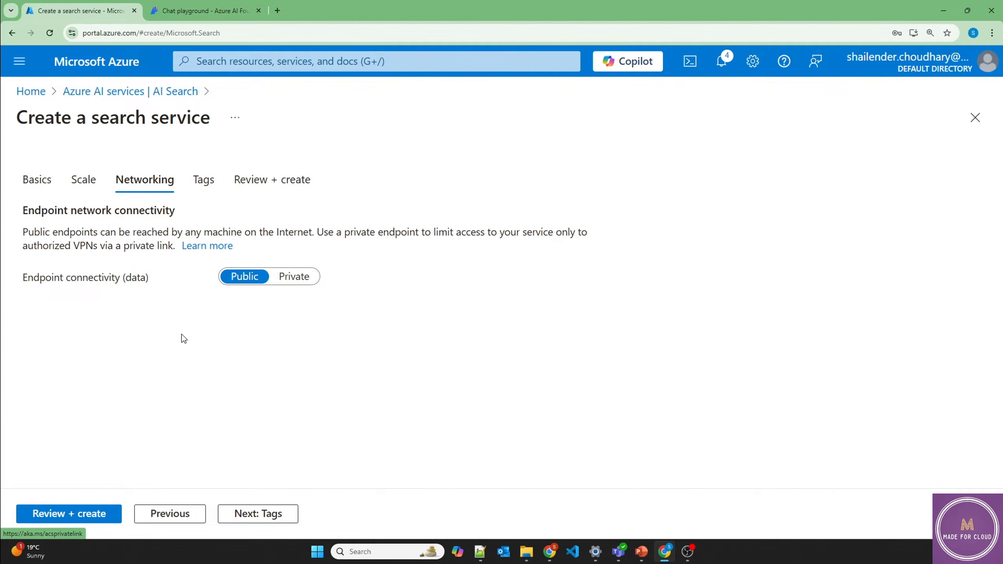
left_click(67, 513)
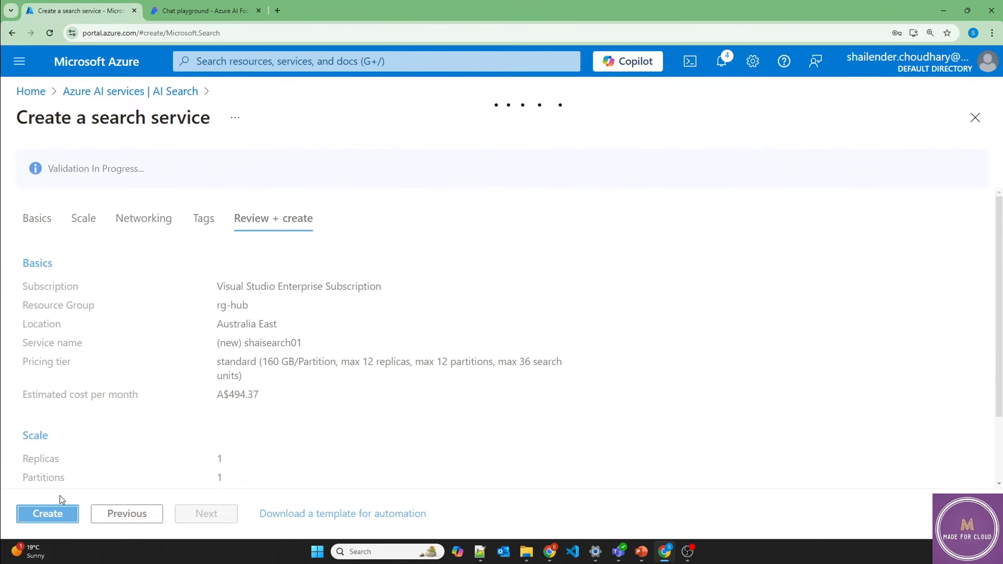
left_click(60, 514)
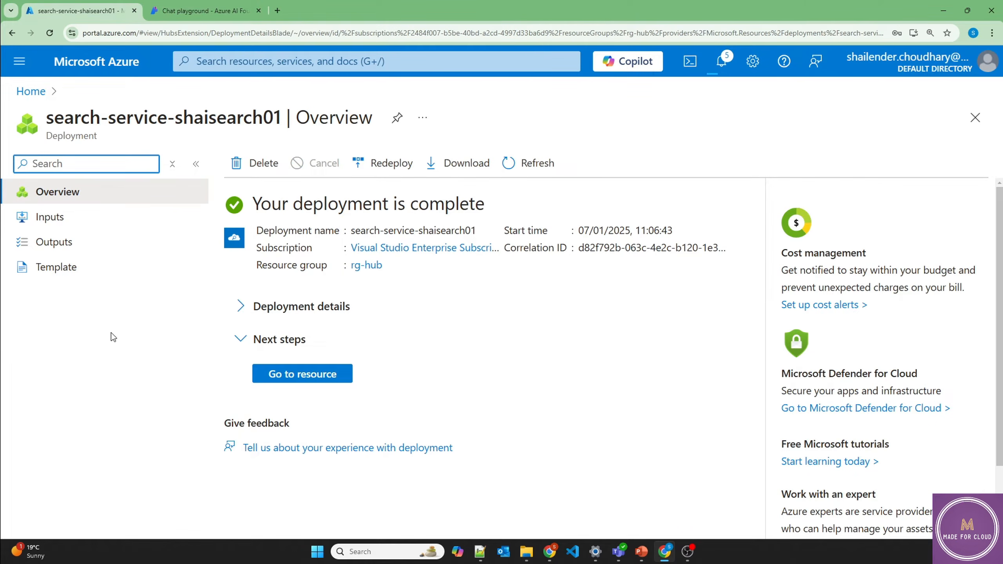
left_click(290, 373)
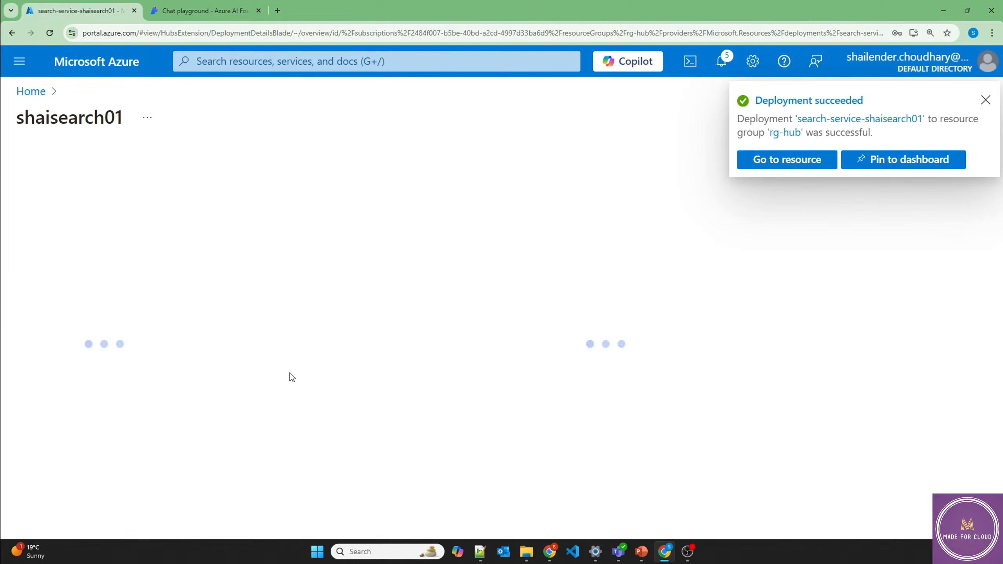
left_click(985, 101)
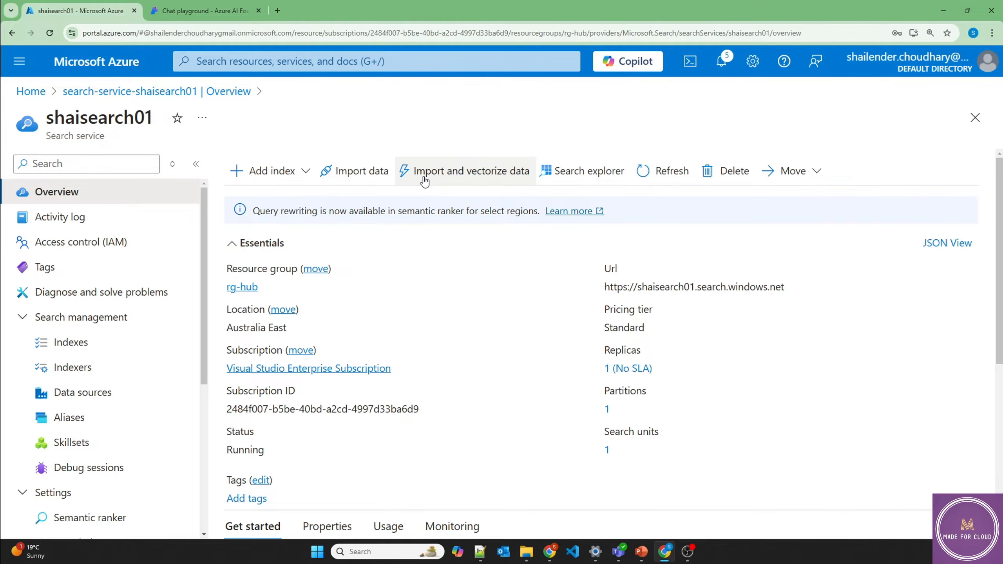
Switch to Azure AI Foundry and connect the shaisearch01 Azure AI Search resource to the project with API key authentication.
left_click(221, 11)
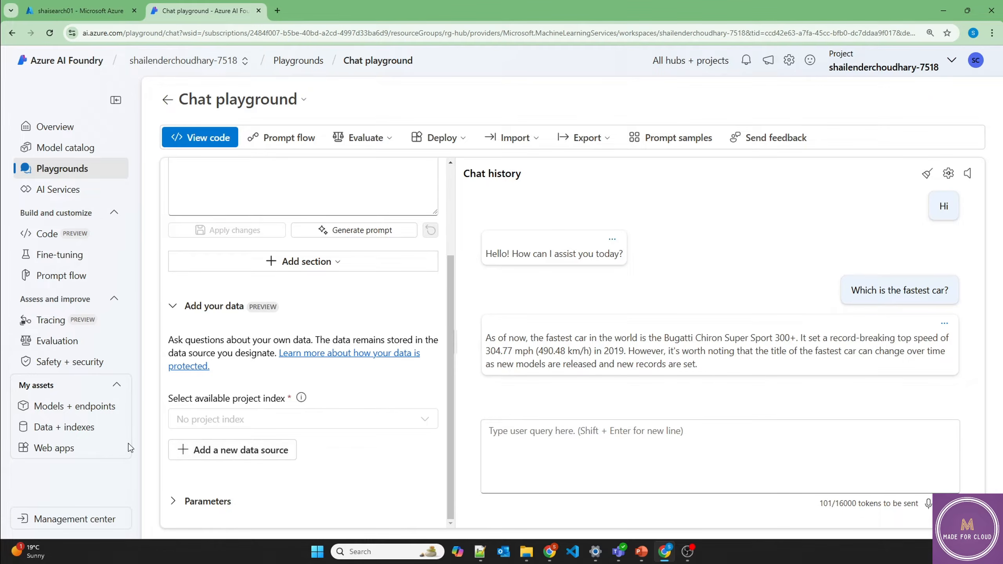
left_click(71, 519)
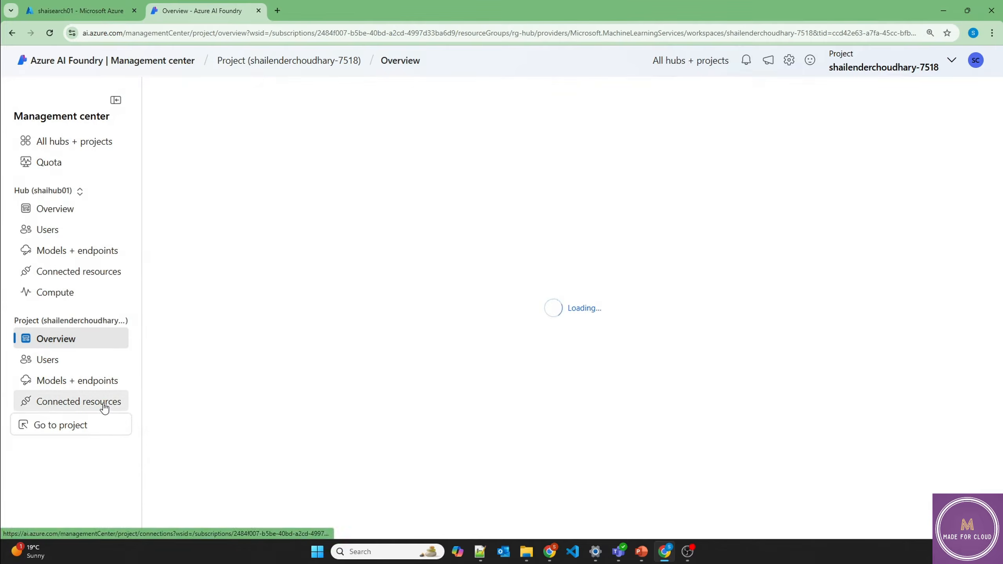
left_click(94, 408)
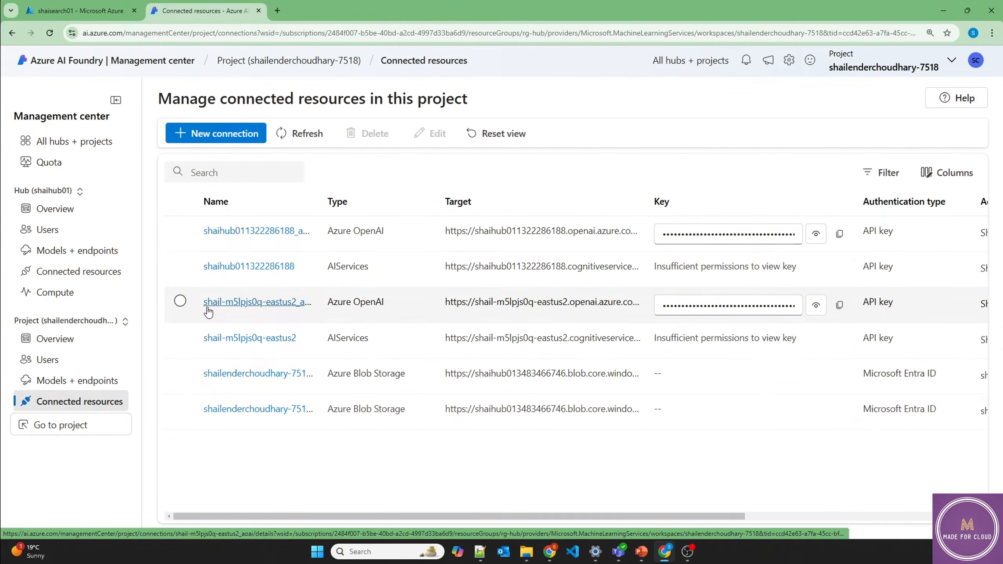
left_click(220, 136)
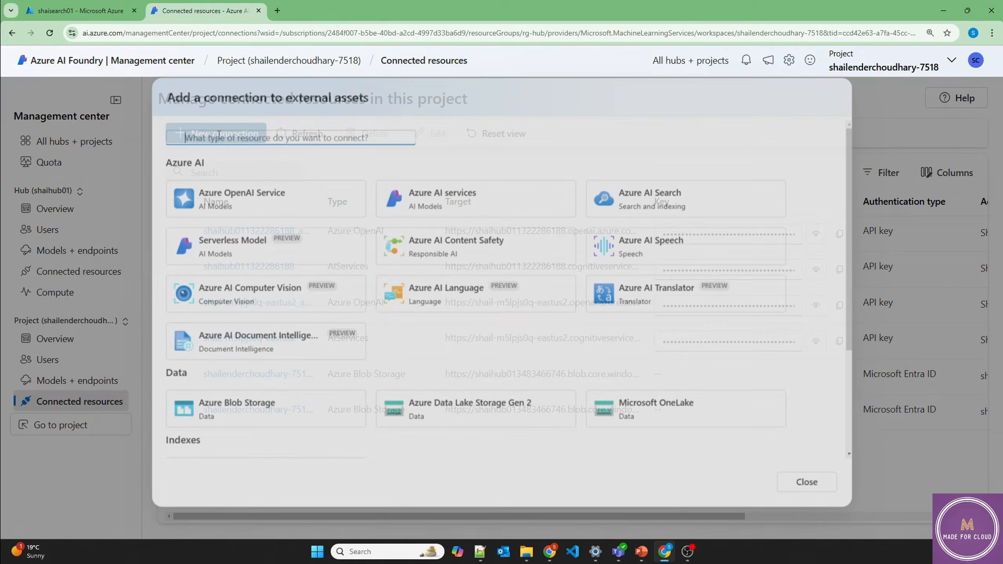
left_click(638, 199)
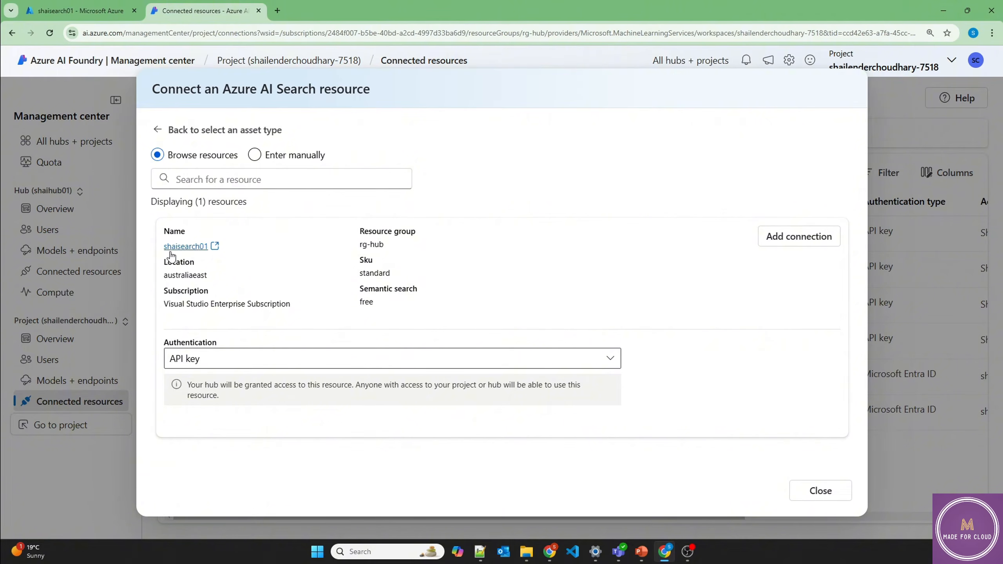
left_click(780, 245)
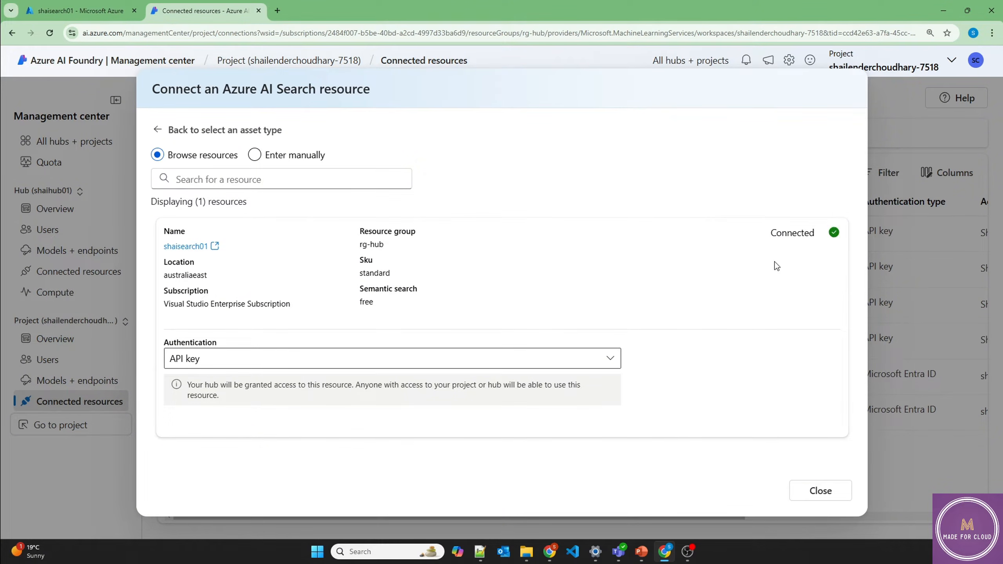
left_click(820, 490)
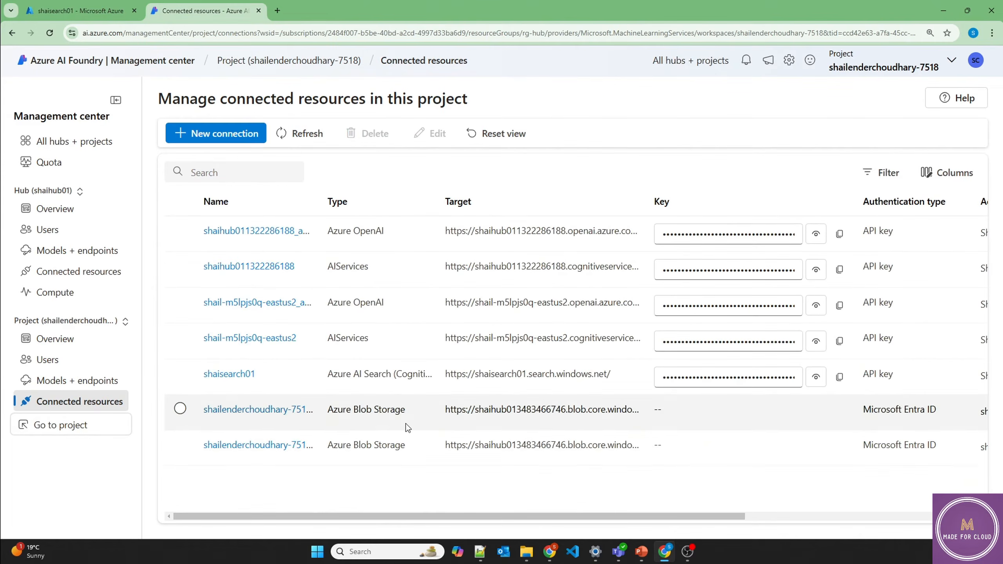
Return to the project, open the chat playground and start adding a new data source under Add your data.
left_click(59, 426)
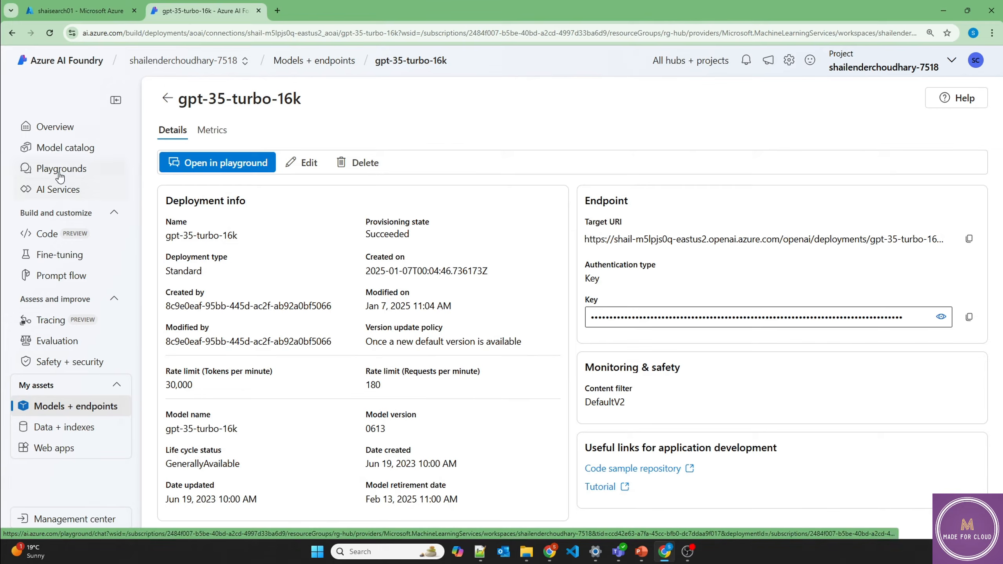
left_click(59, 170)
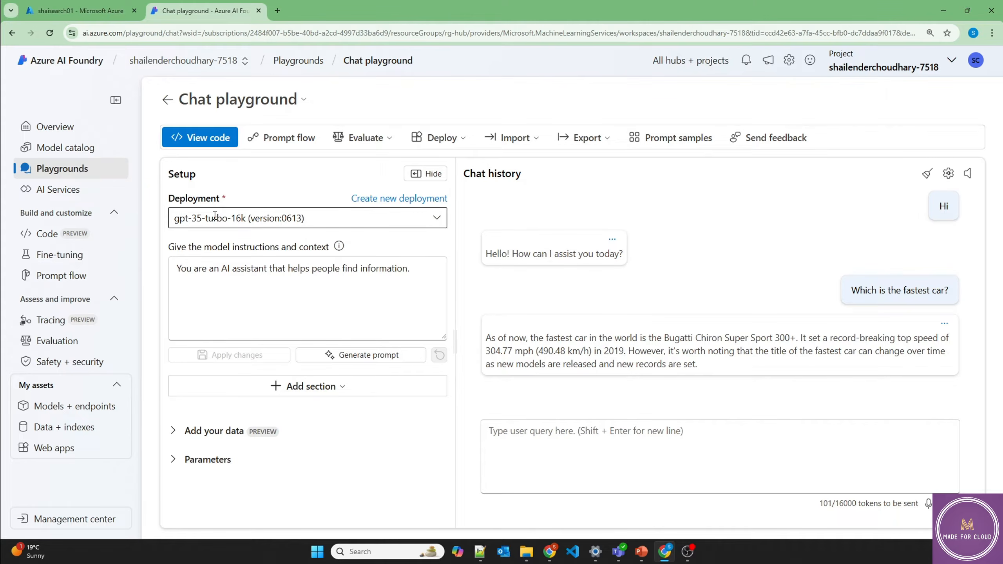
left_click(173, 430)
scroll(245, 443, "down", 3)
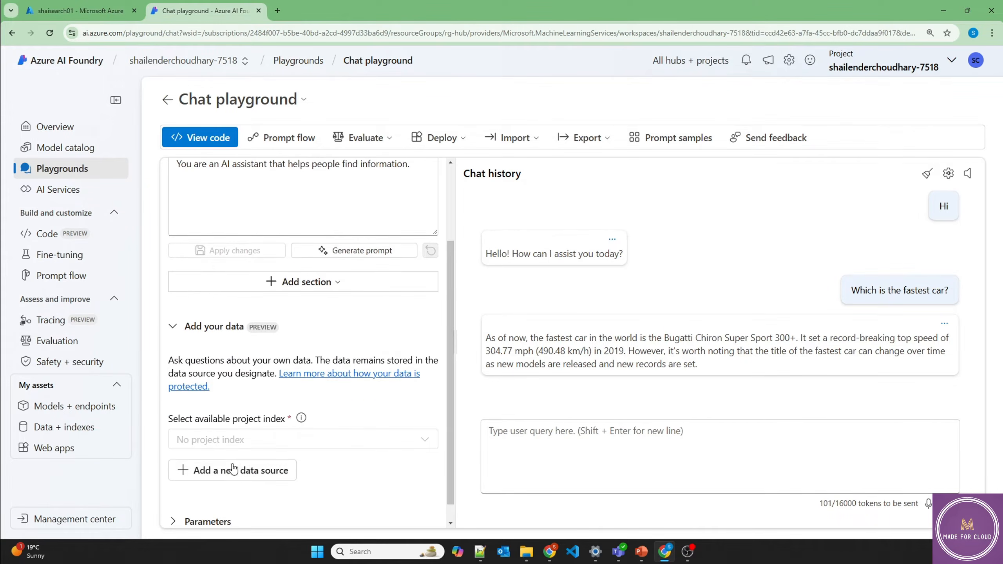
left_click(233, 471)
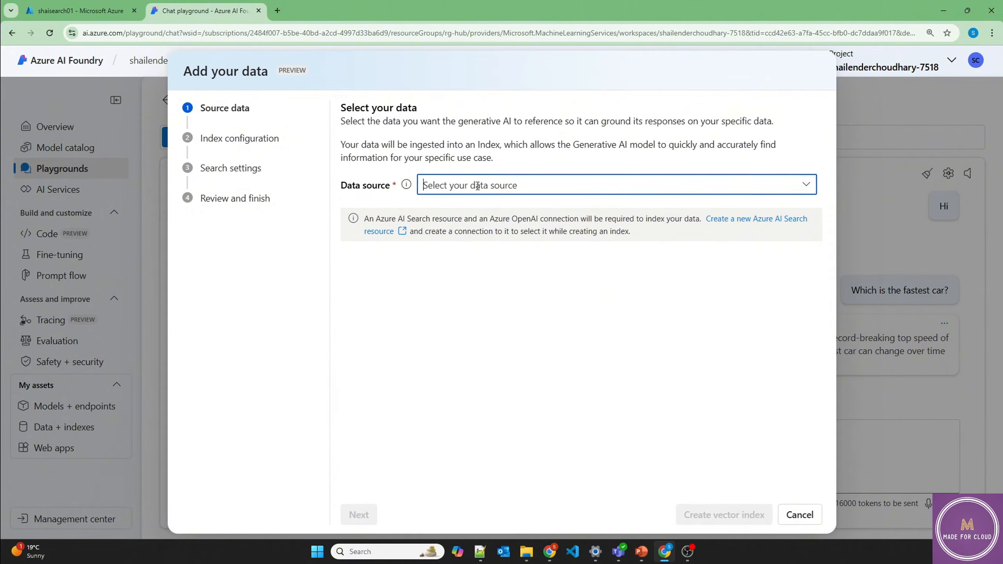
Set the data source to Upload files and try to upload leave-pol.pdf from the Downloads folder.
left_click(478, 185)
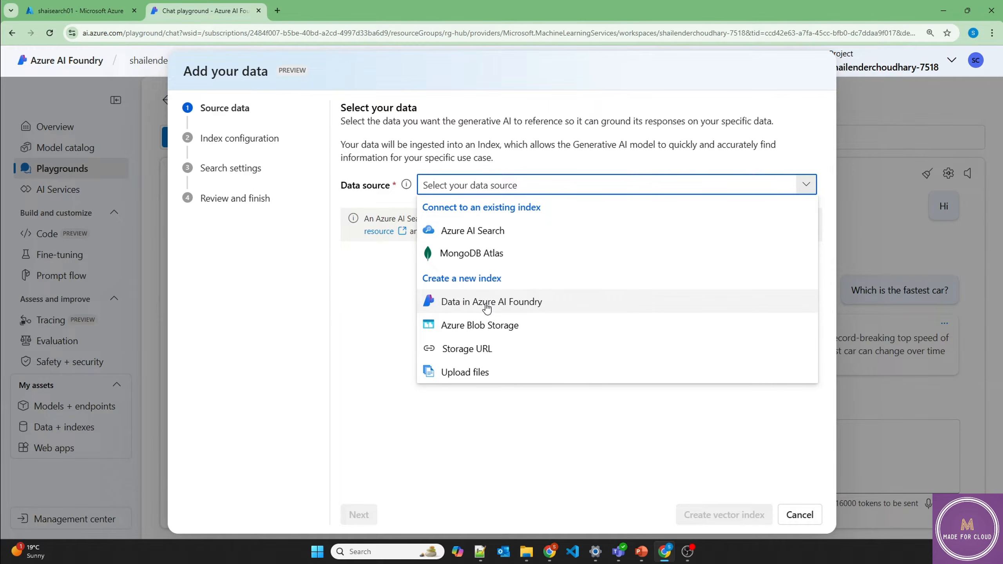
left_click(469, 372)
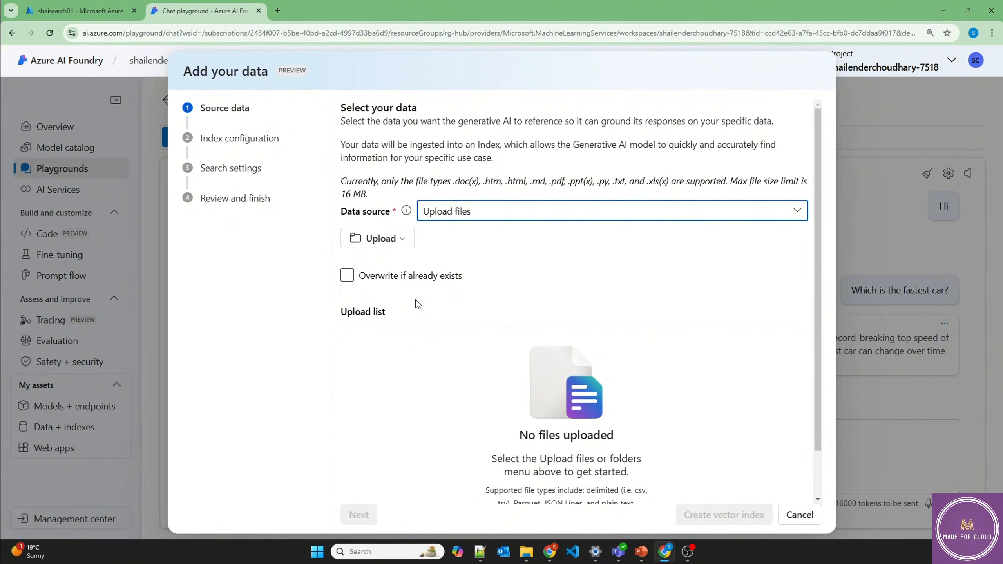
left_click(380, 240)
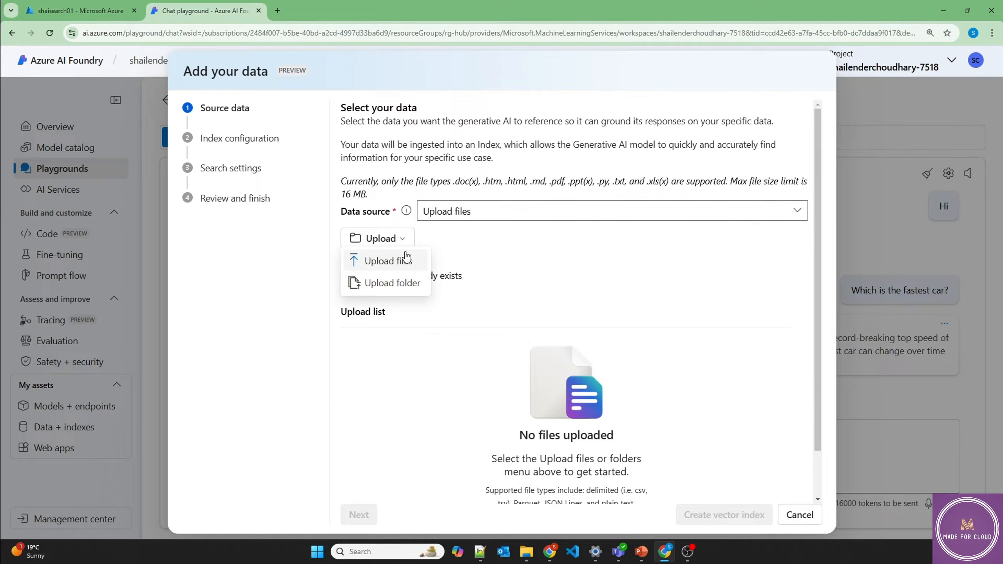
left_click(389, 263)
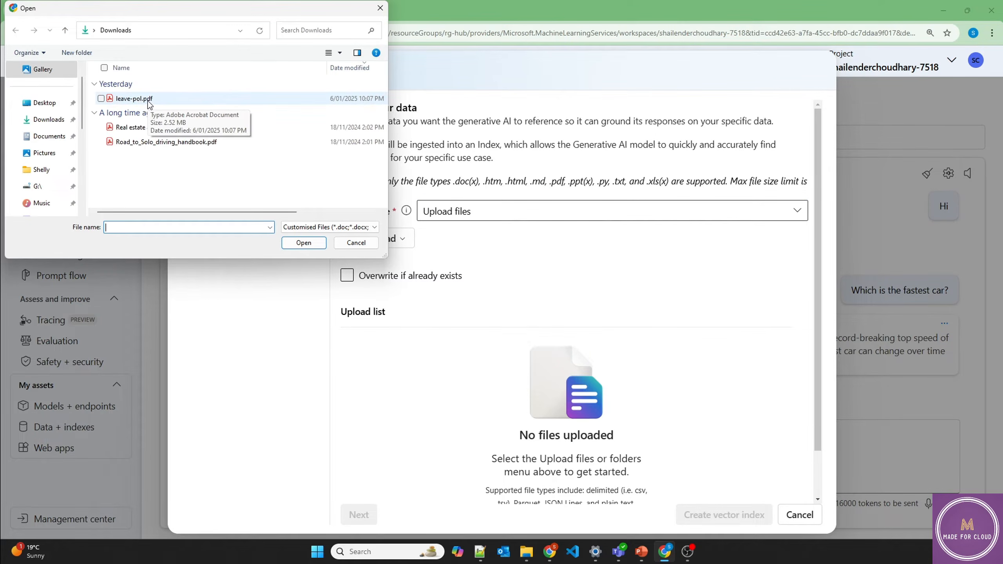
left_click(149, 101)
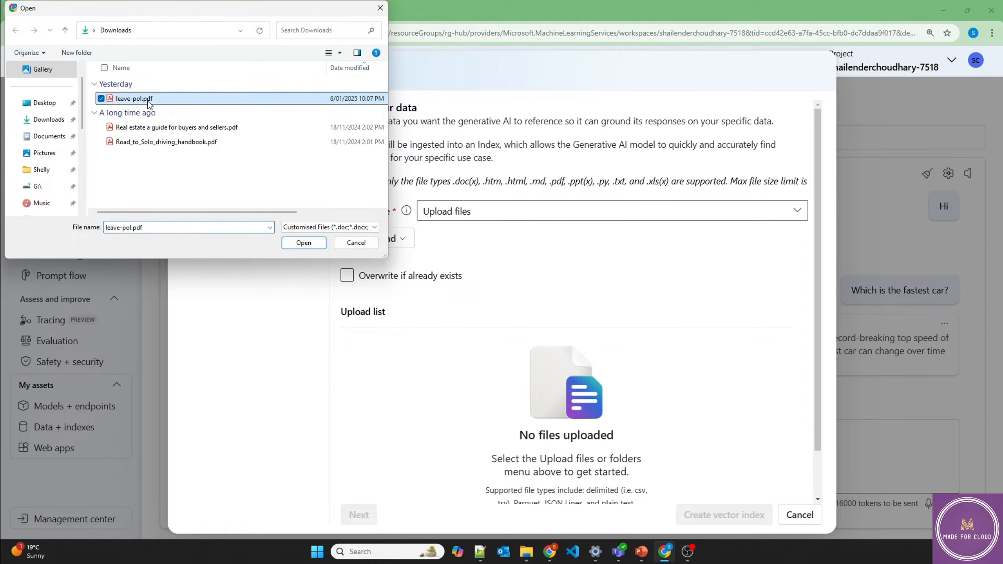
left_click(302, 243)
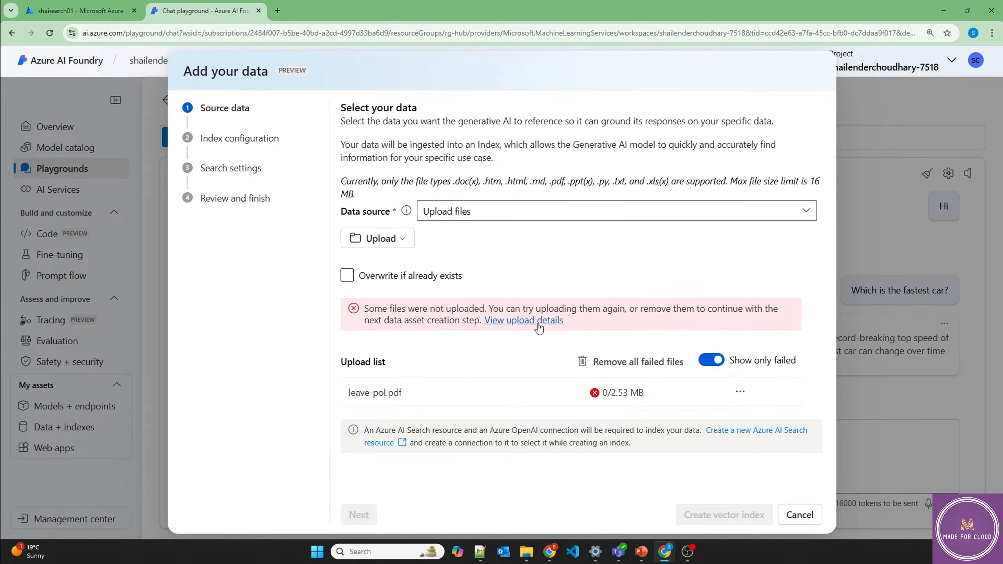
Open the upload error details, review the required storage role and copy the storage account name.
left_click(538, 321)
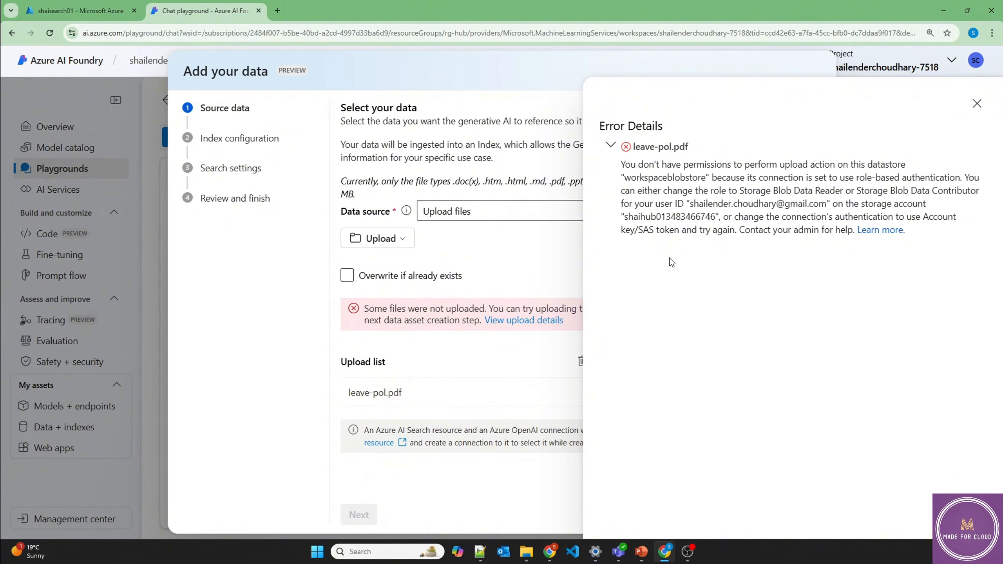
left_click_drag(740, 190, 953, 191)
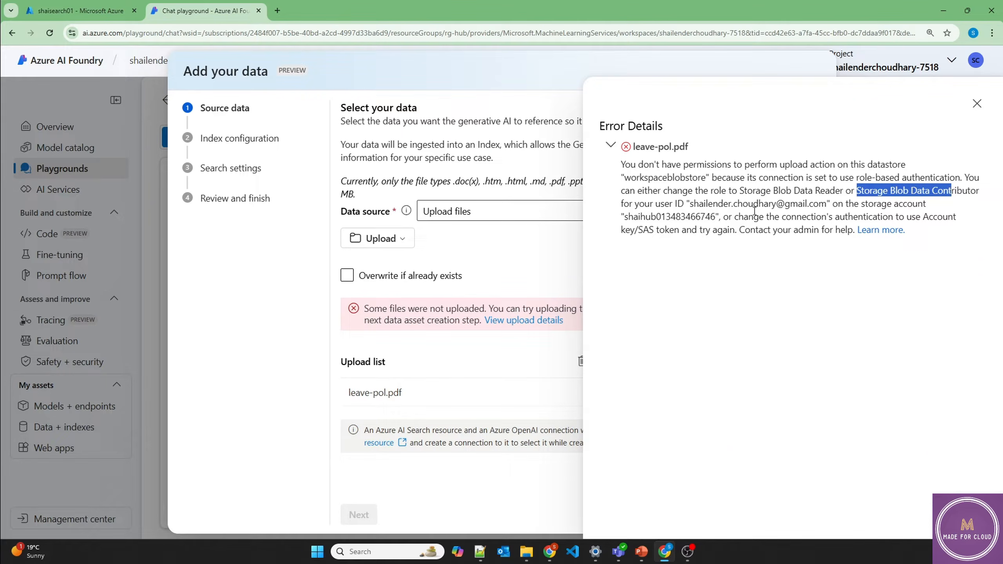
double_click(692, 217)
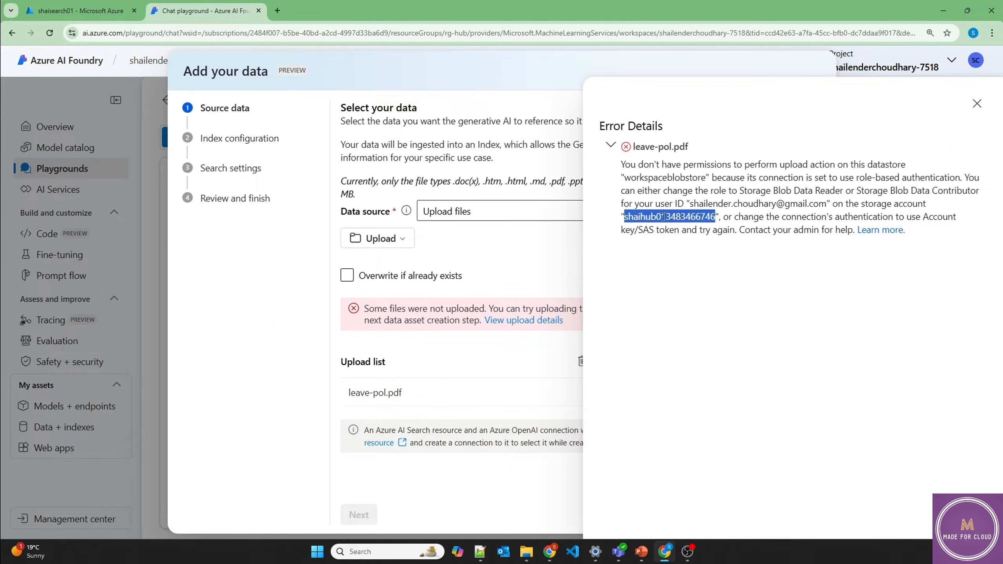
right_click(668, 216)
left_click(680, 225)
left_click(71, 10)
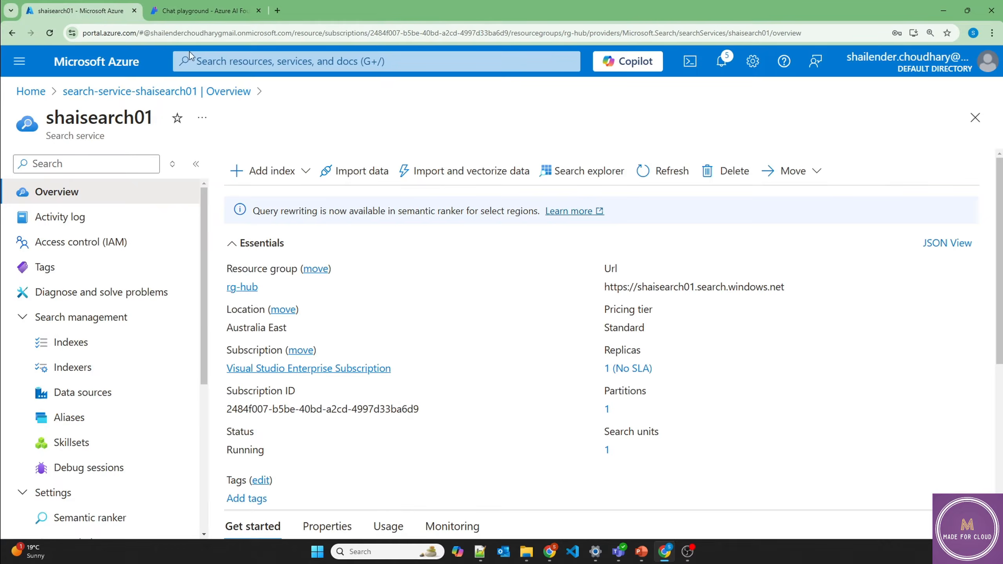
left_click(234, 61)
key("ctrl+v")
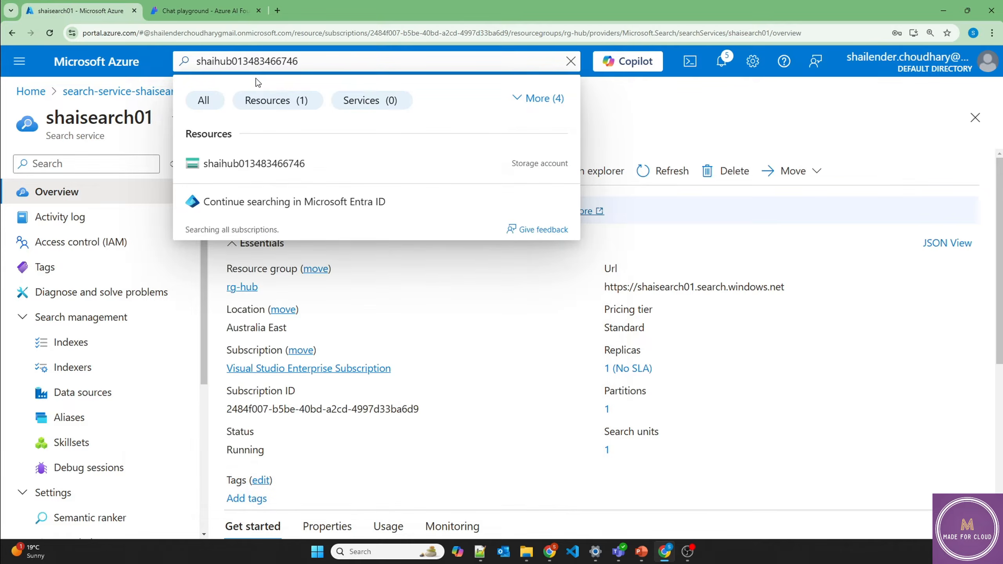
left_click(268, 161)
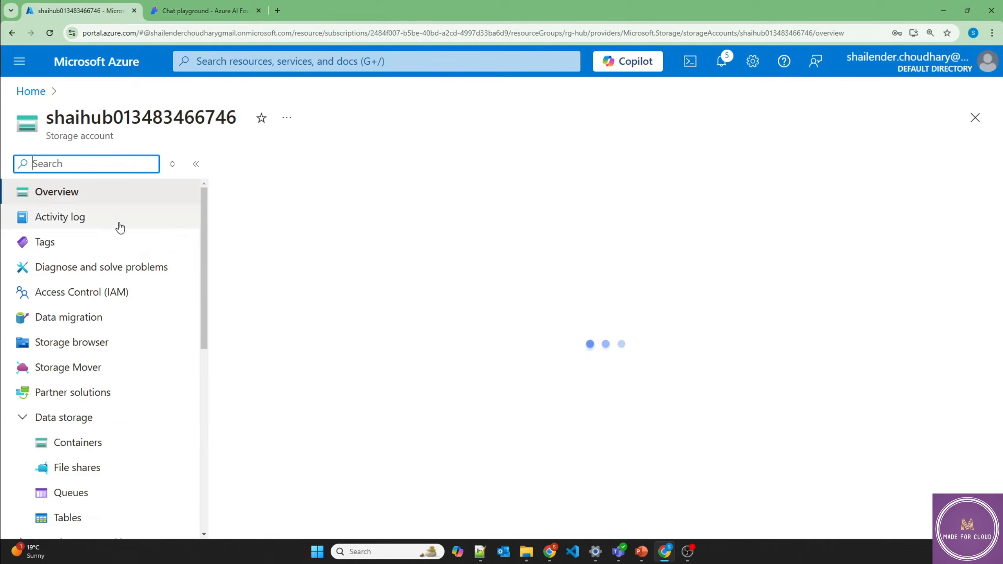
Start a role assignment in the storage account's access control and choose the Storage Blob Data Contributor role, searching for "blob data".
left_click(82, 293)
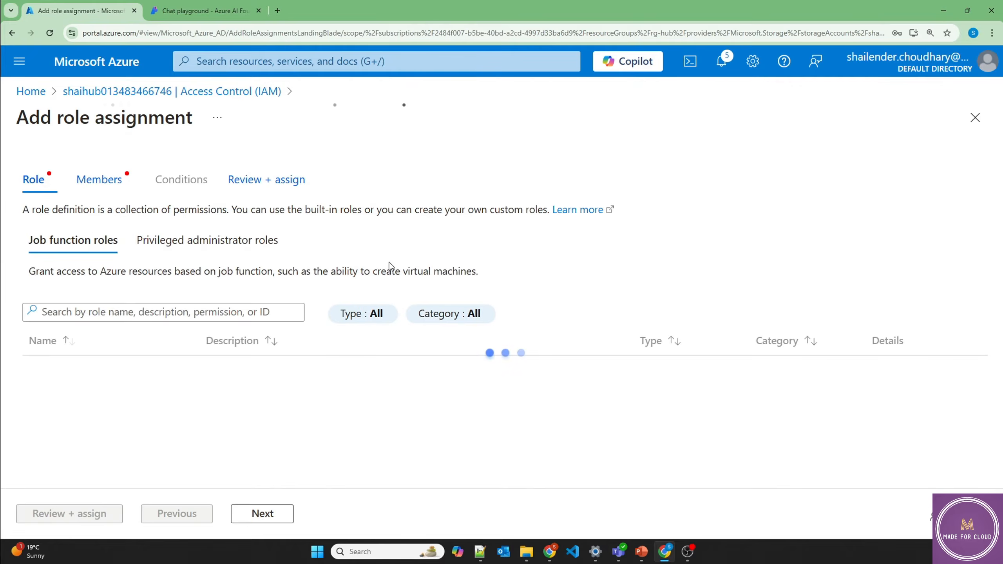
left_click(173, 316)
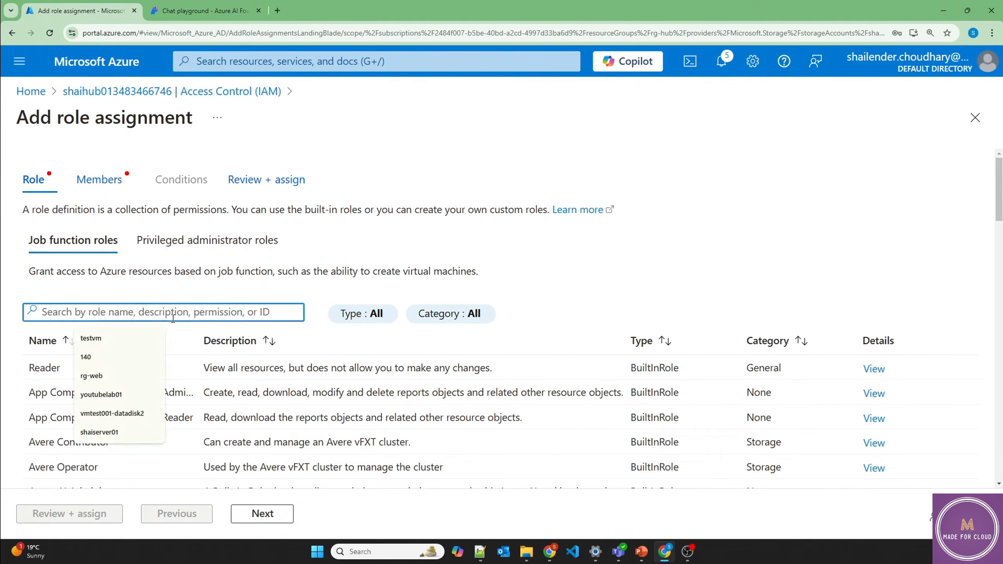
type("blob")
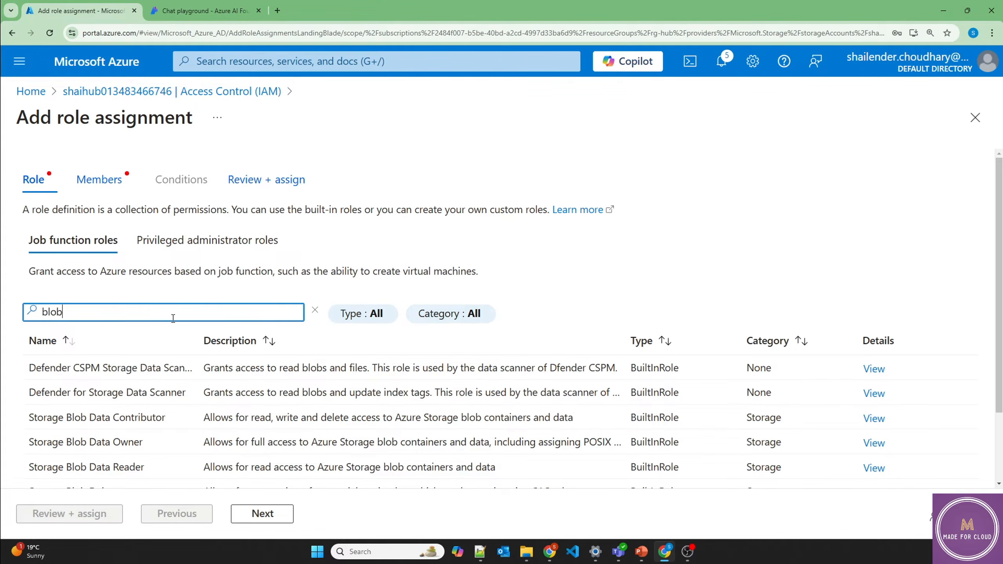
type(" data")
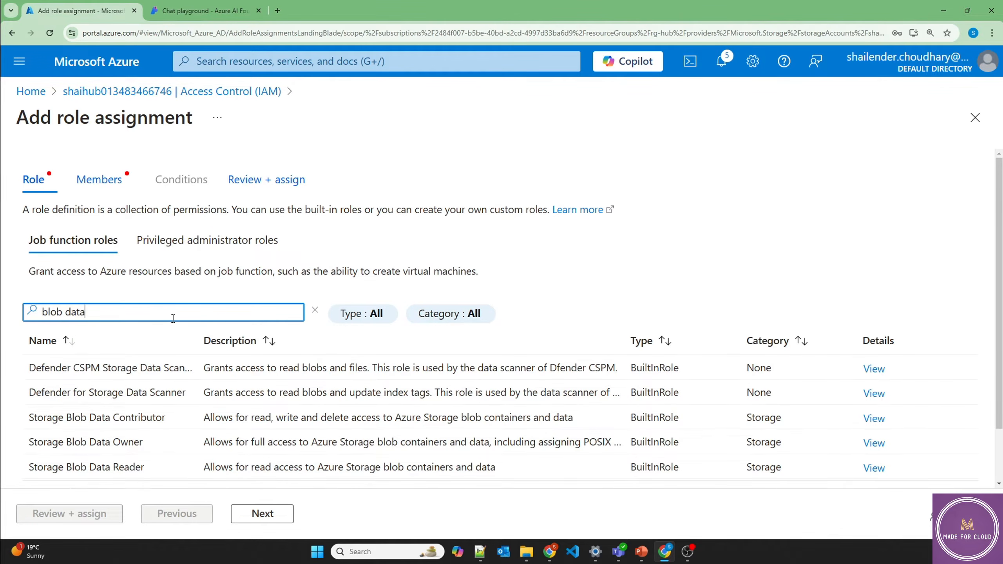
left_click(153, 419)
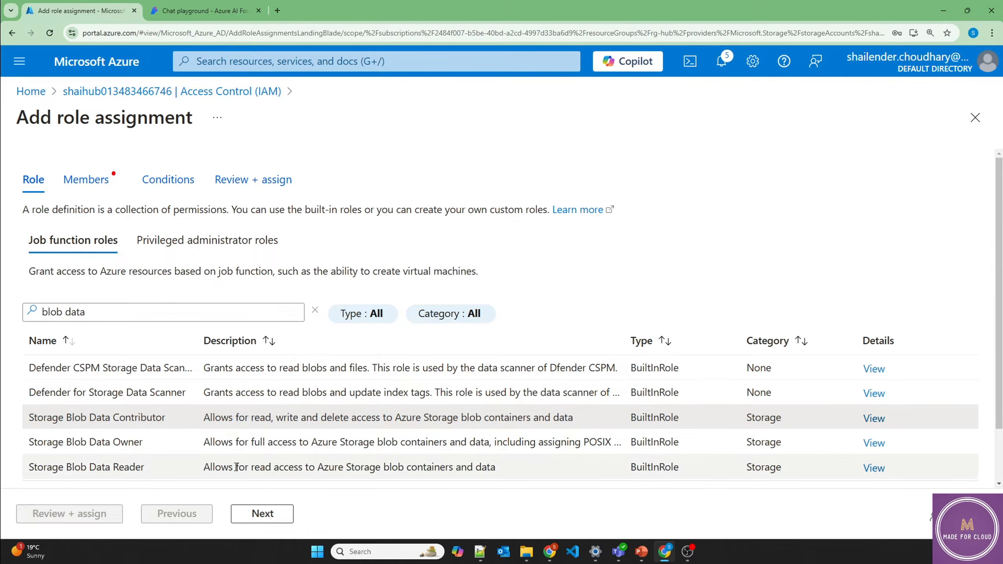
left_click(262, 514)
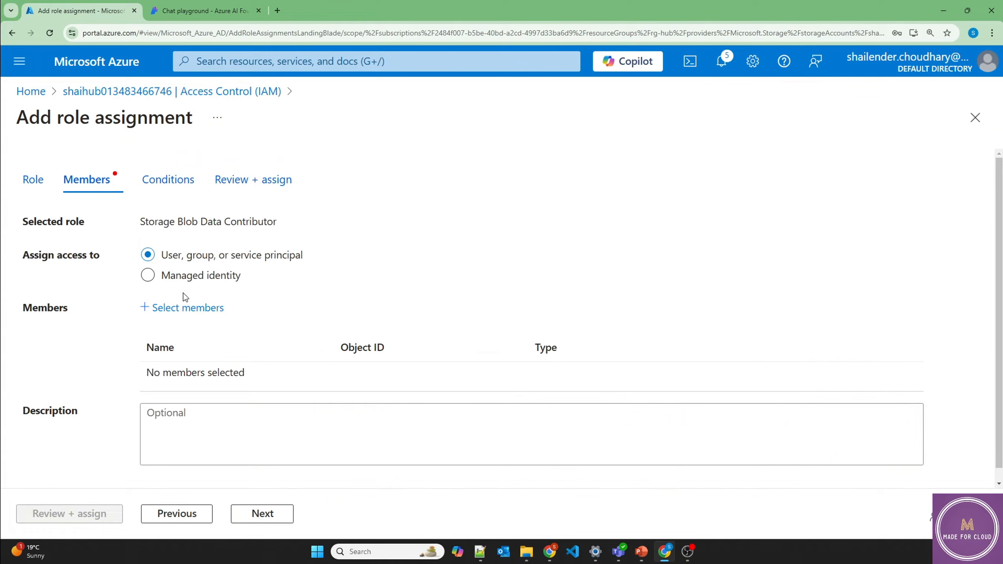
Add the signed-in user's guest account as the role's member, then review and assign the role.
left_click(185, 308)
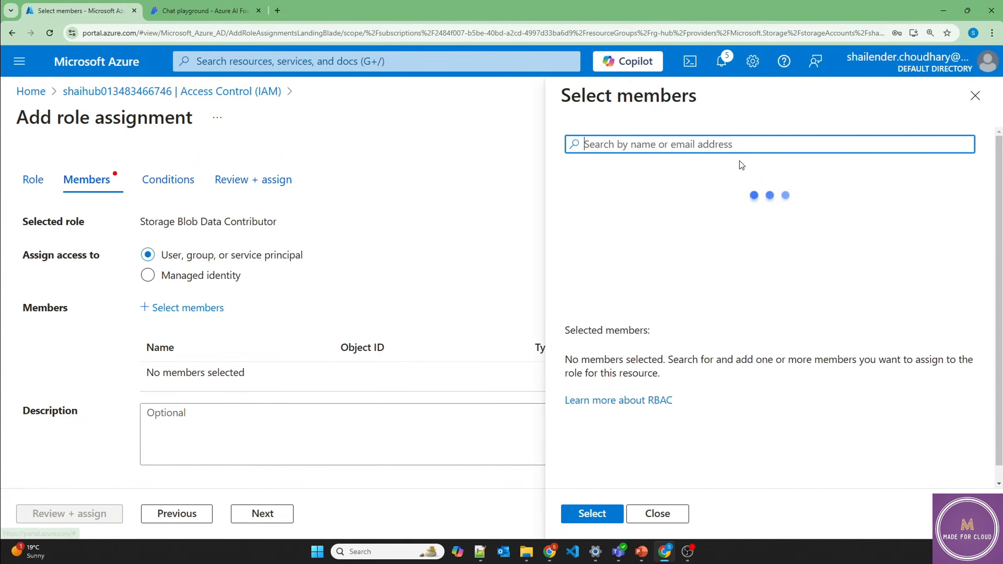
type("shailen")
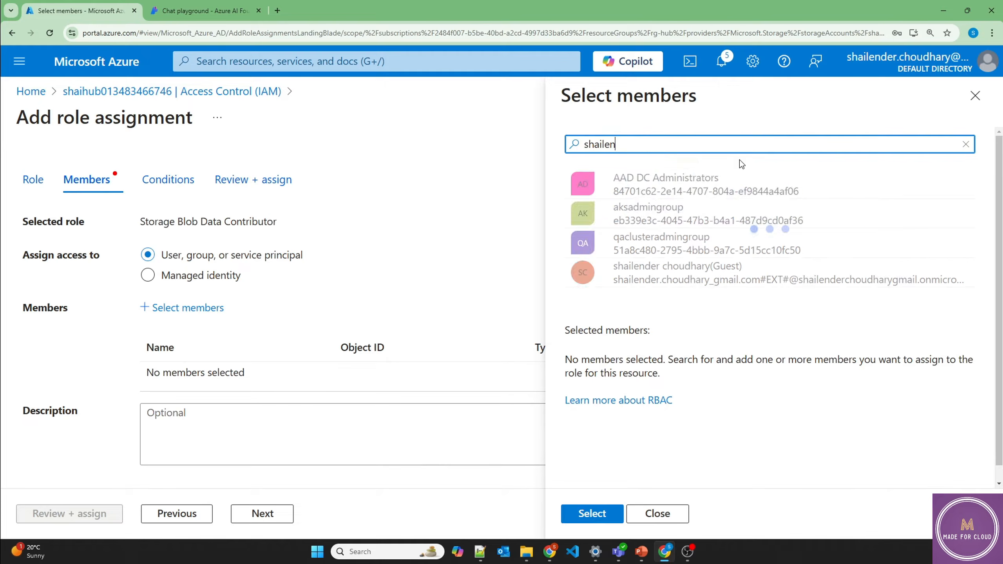
left_click(722, 185)
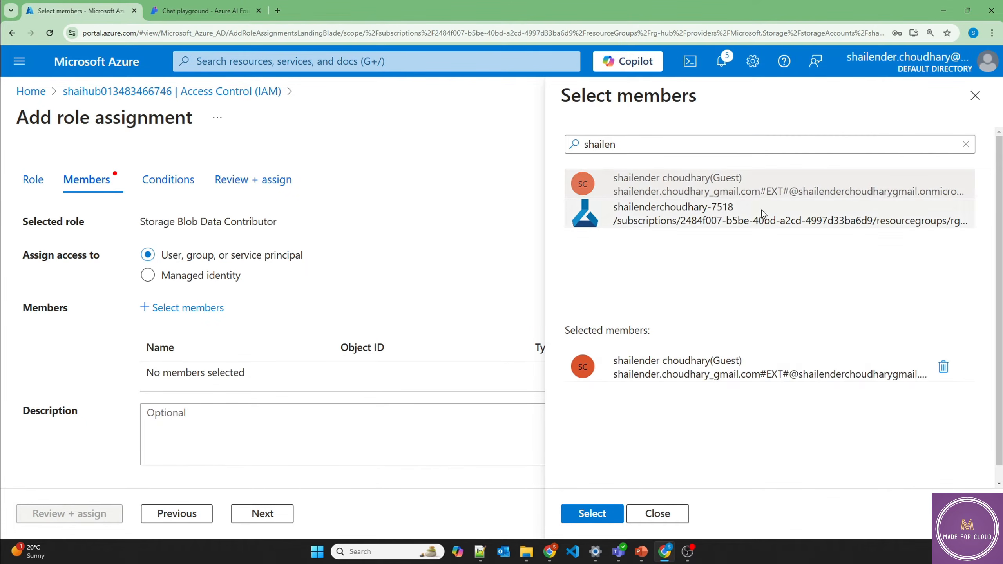
left_click(603, 514)
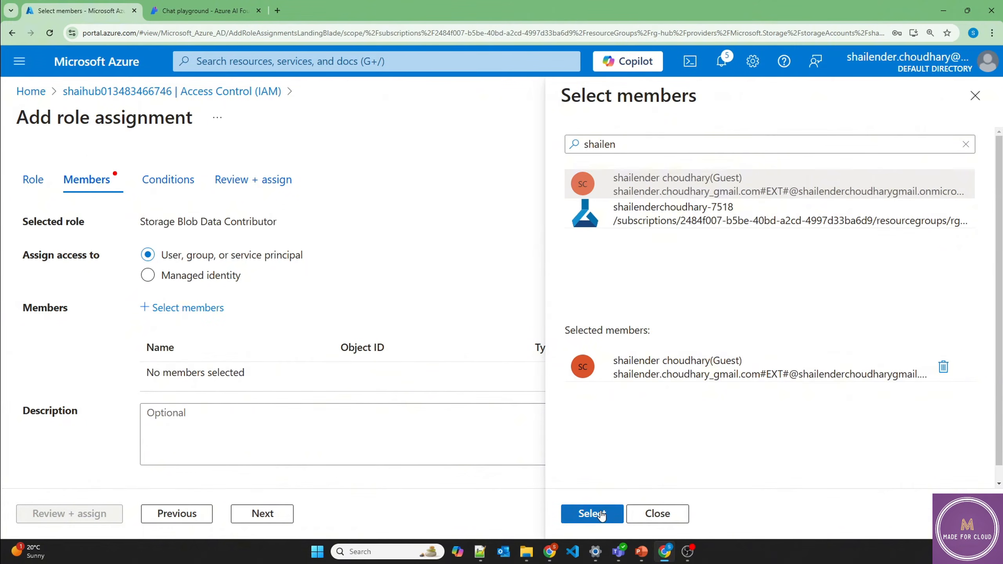
left_click(99, 514)
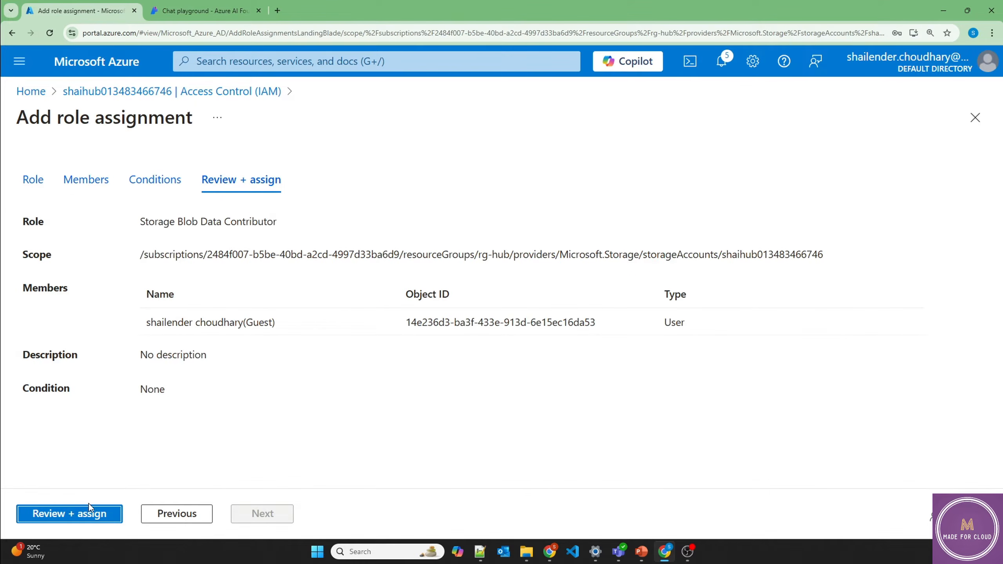
left_click(84, 508)
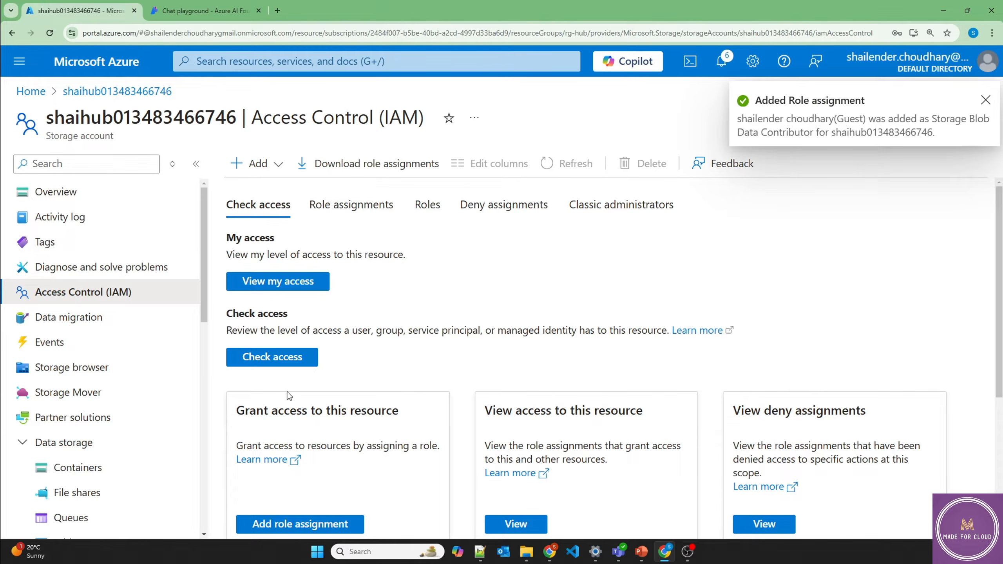
Switch back to Azure AI Foundry, cancel the failed data upload setup and start adding a new data source again.
left_click(193, 7)
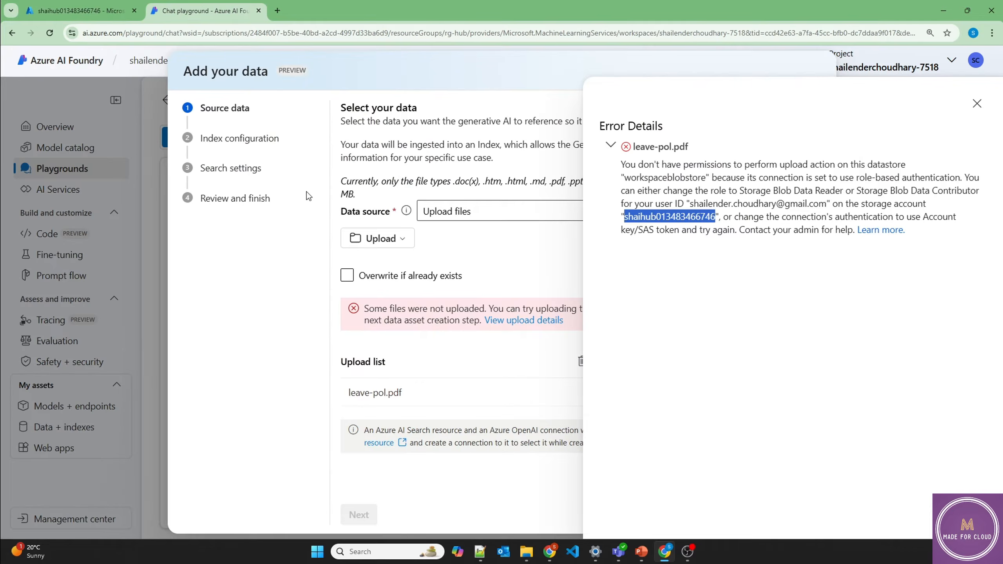
left_click(977, 103)
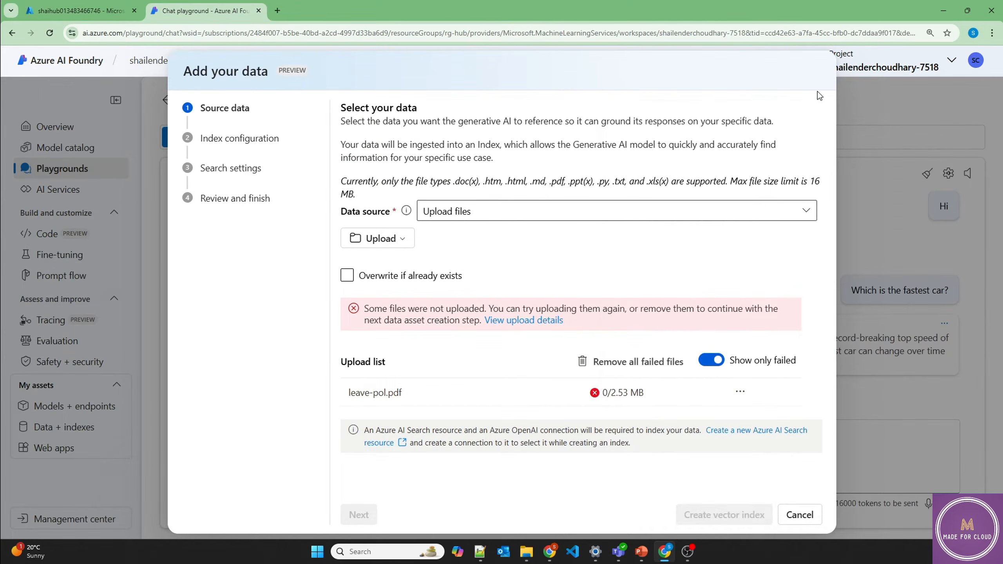
left_click(800, 515)
left_click(213, 511)
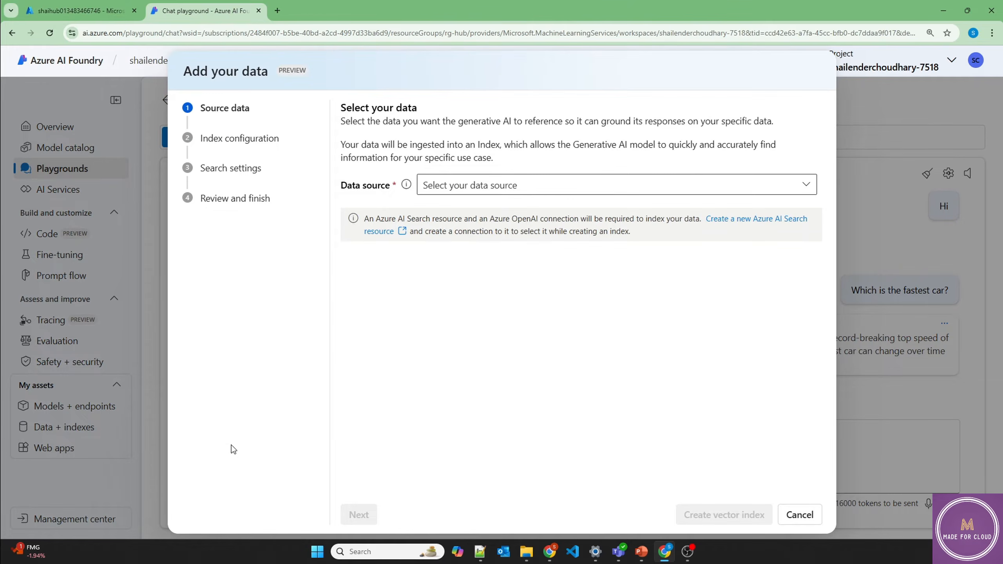
Set the data source to Upload files and upload leave-pol.pdf from the Downloads folder.
left_click(435, 185)
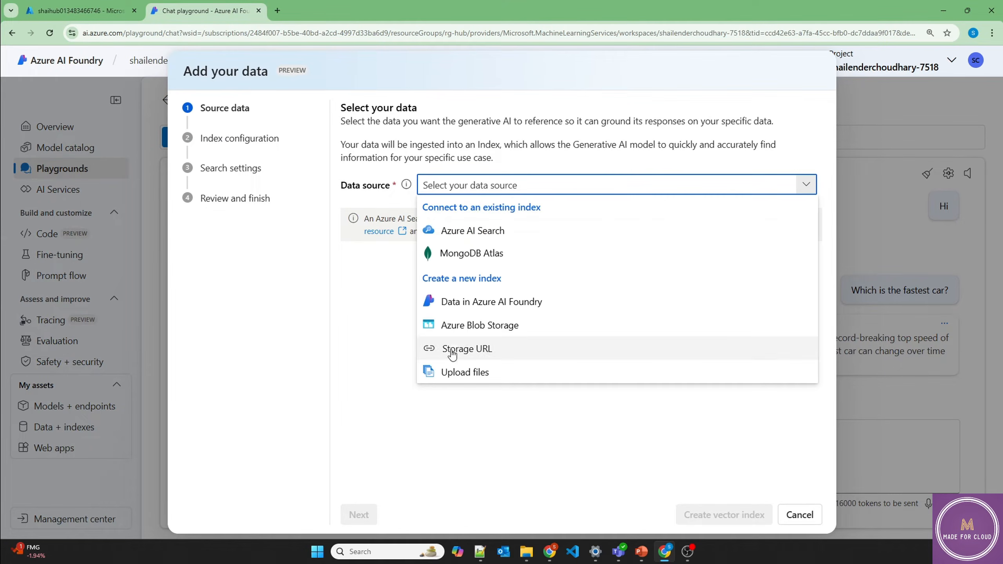
left_click(455, 373)
left_click(380, 245)
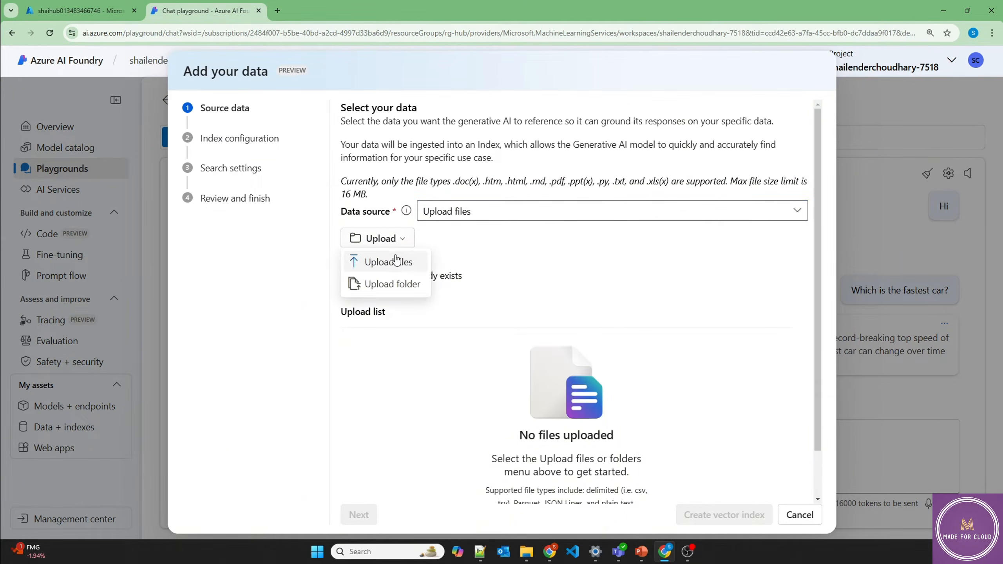
left_click(396, 263)
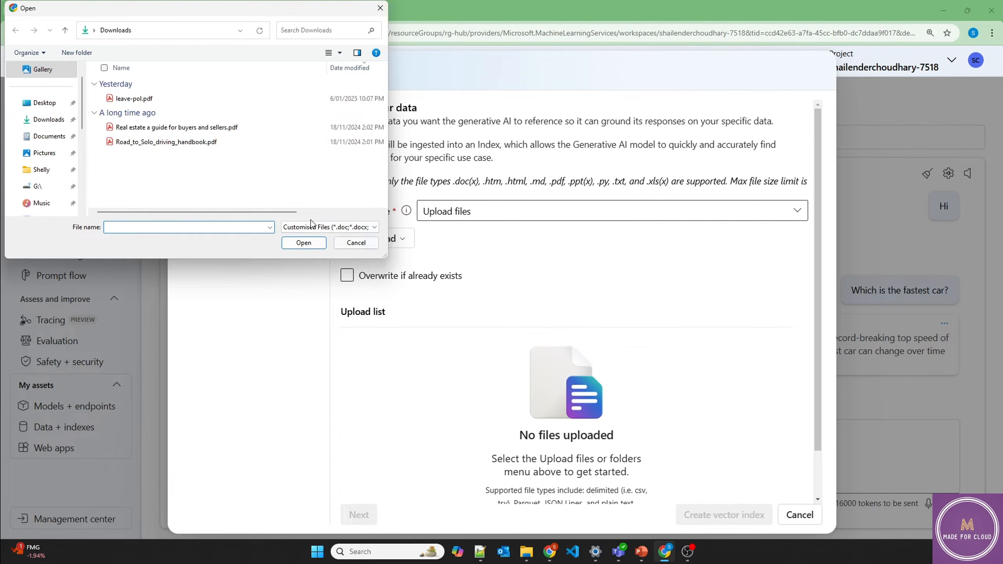
double_click(151, 103)
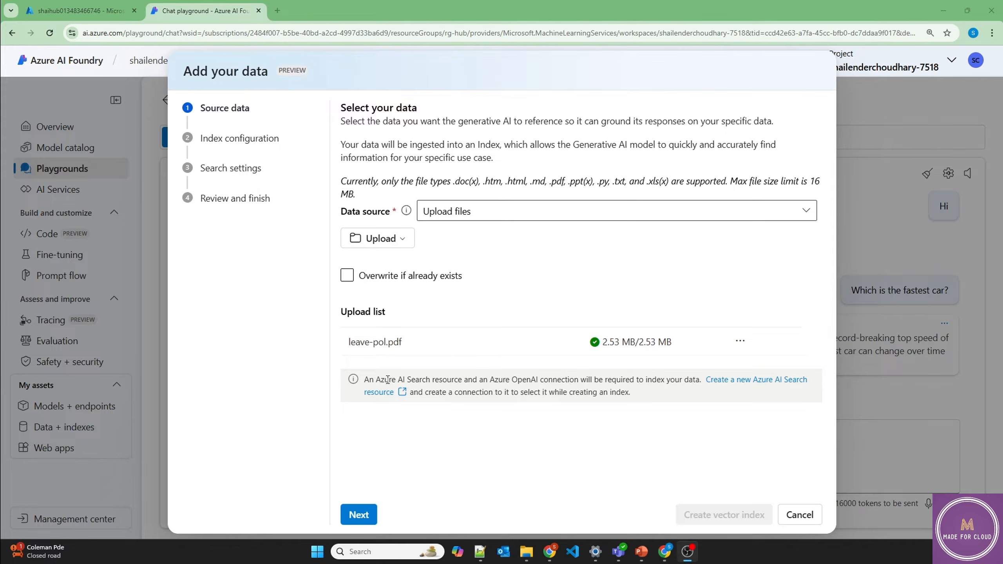
Configure the index to use the shaisearch01 AI Search service, keeping the suggested vector index name and automatic virtual machine selection.
left_click(357, 514)
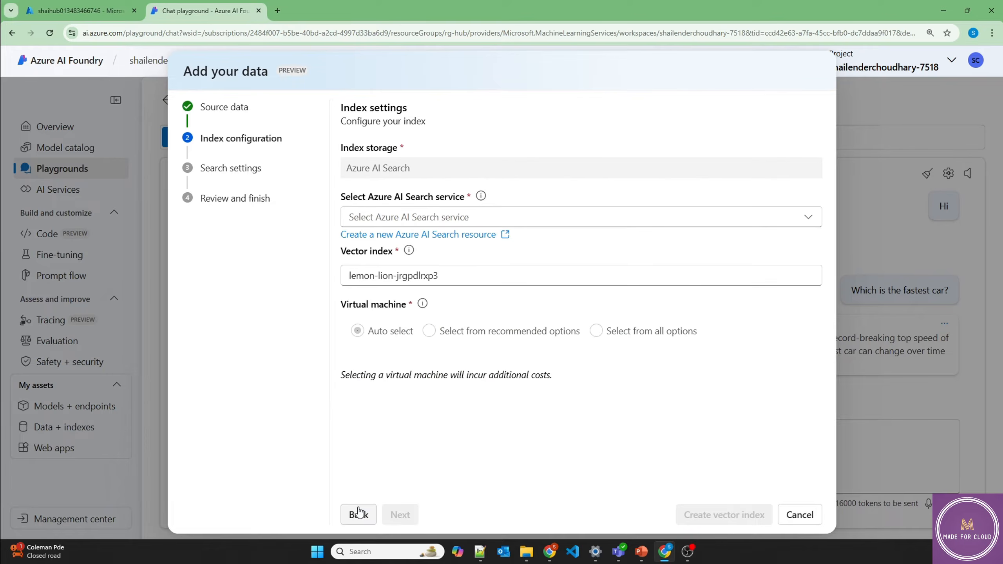
left_click(436, 222)
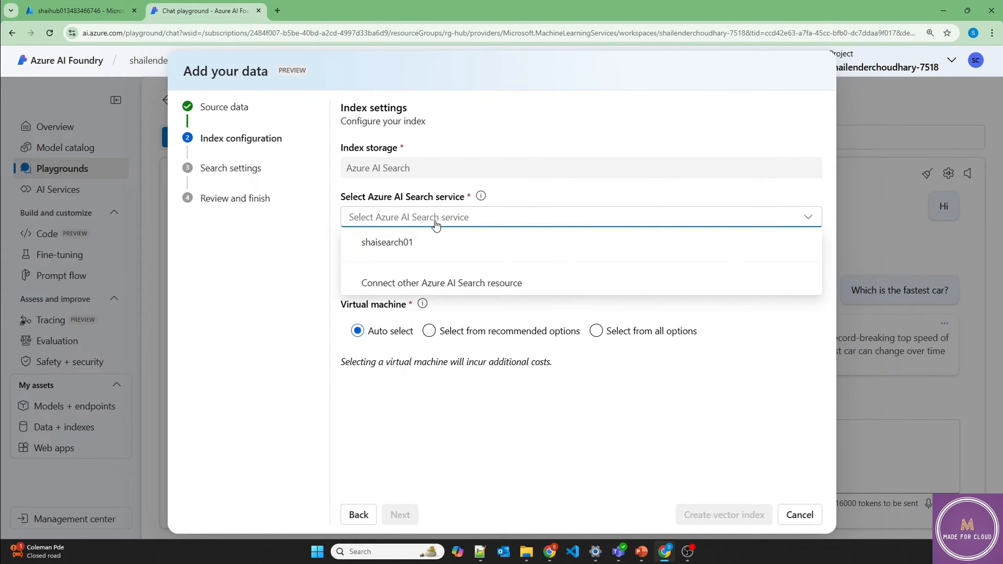
left_click(392, 243)
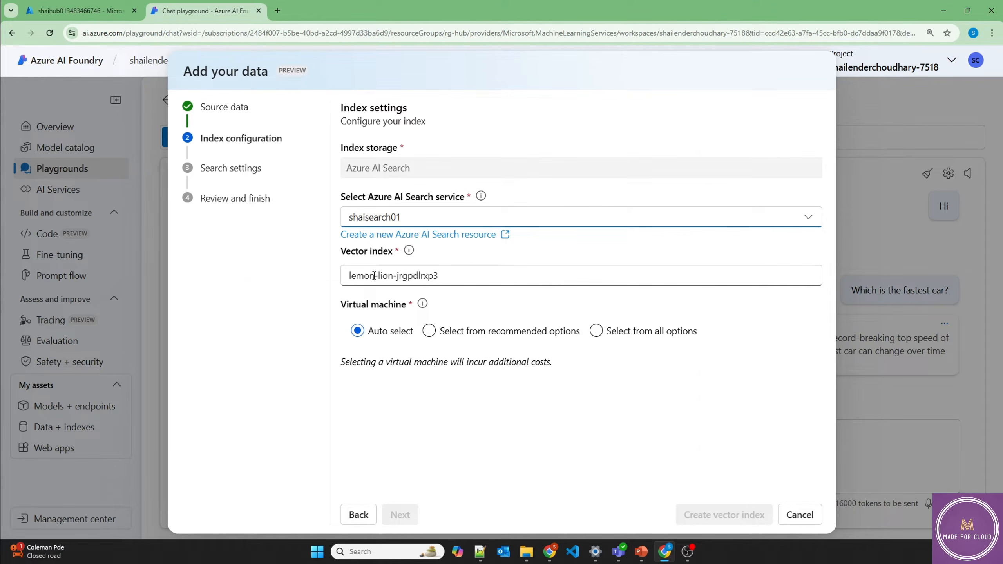
left_click_drag(439, 275, 348, 272)
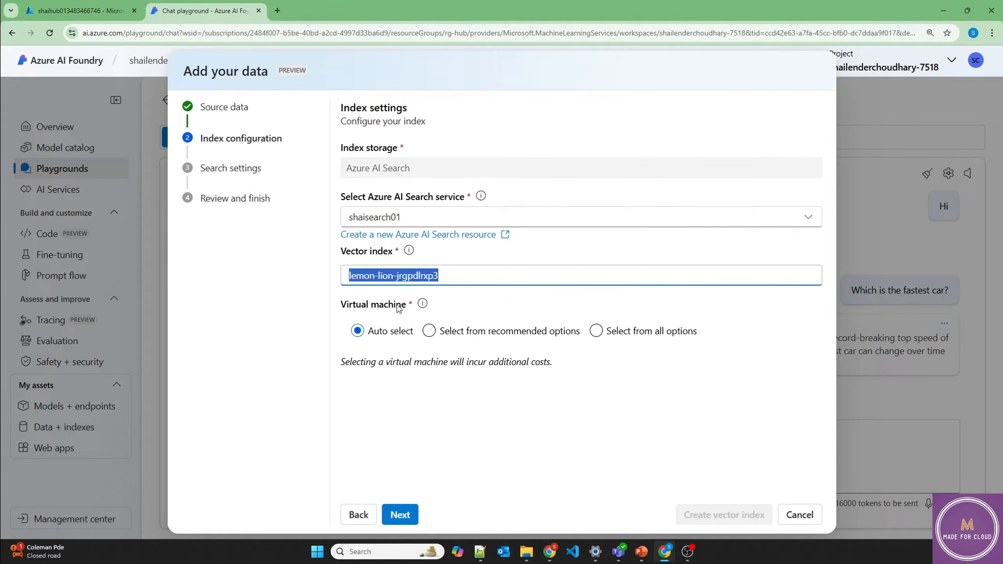
left_click(407, 514)
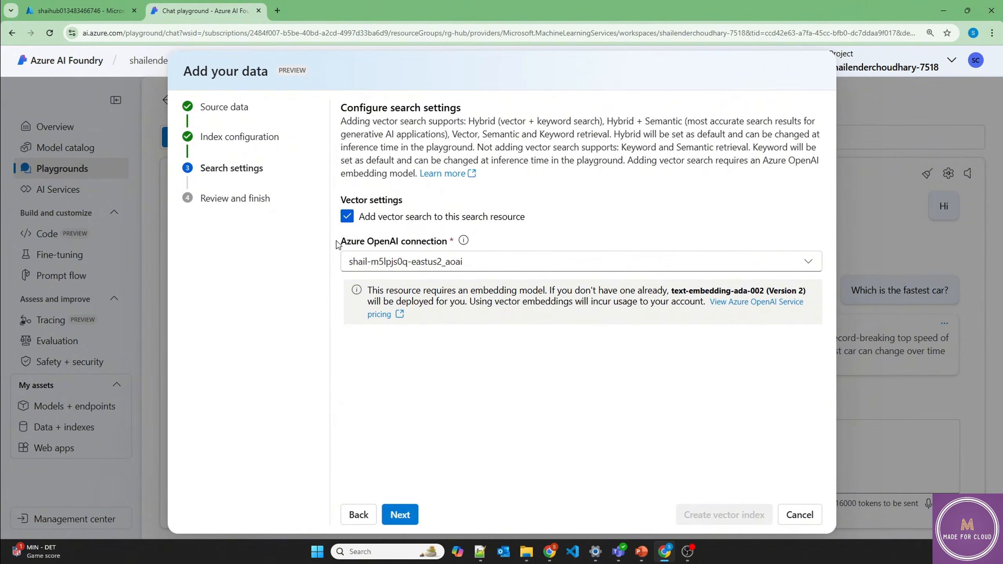
Keep vector search enabled with the preselected Azure OpenAI connection and create the vector index.
left_click_drag(338, 245, 448, 247)
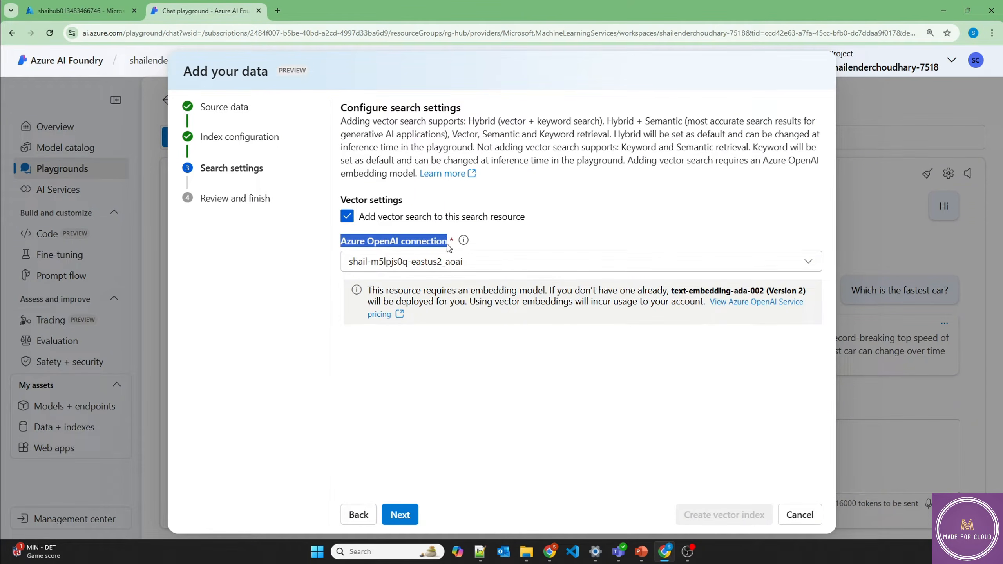
left_click(402, 514)
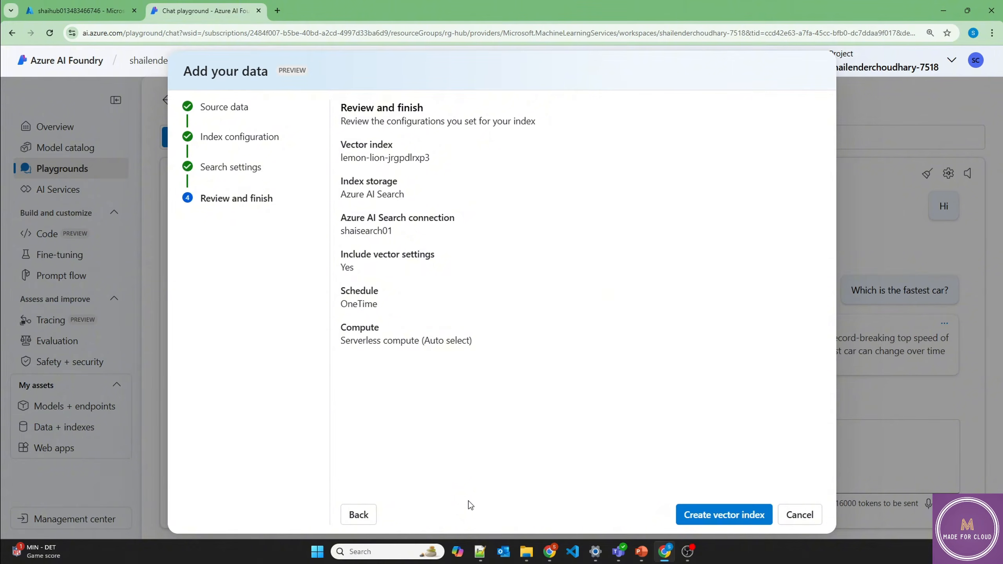
left_click(739, 515)
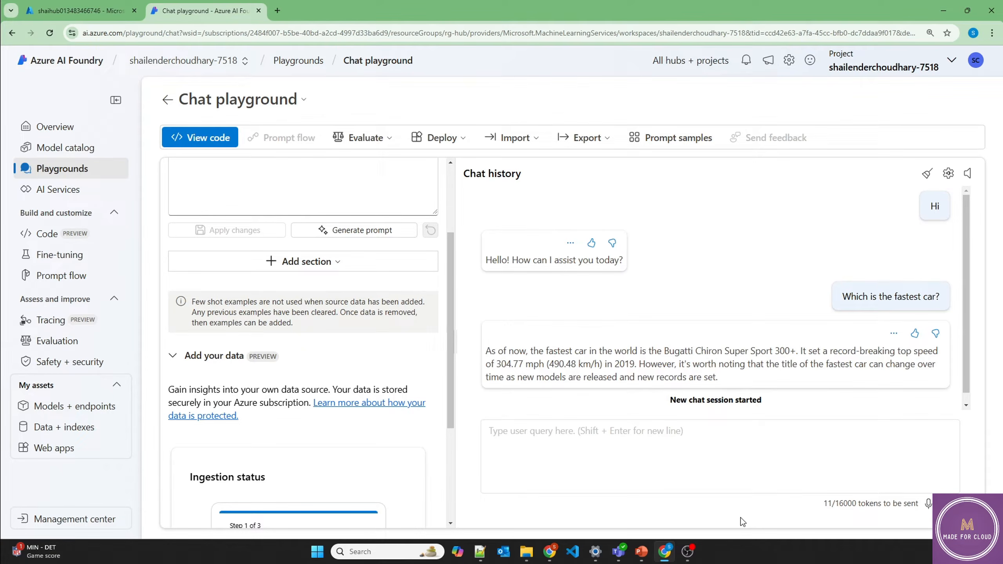
Check the data ingestion status, then find the new index under the project's data and indexes and open its job details.
scroll(300, 356, "down", 4)
left_click_drag(230, 384, 353, 388)
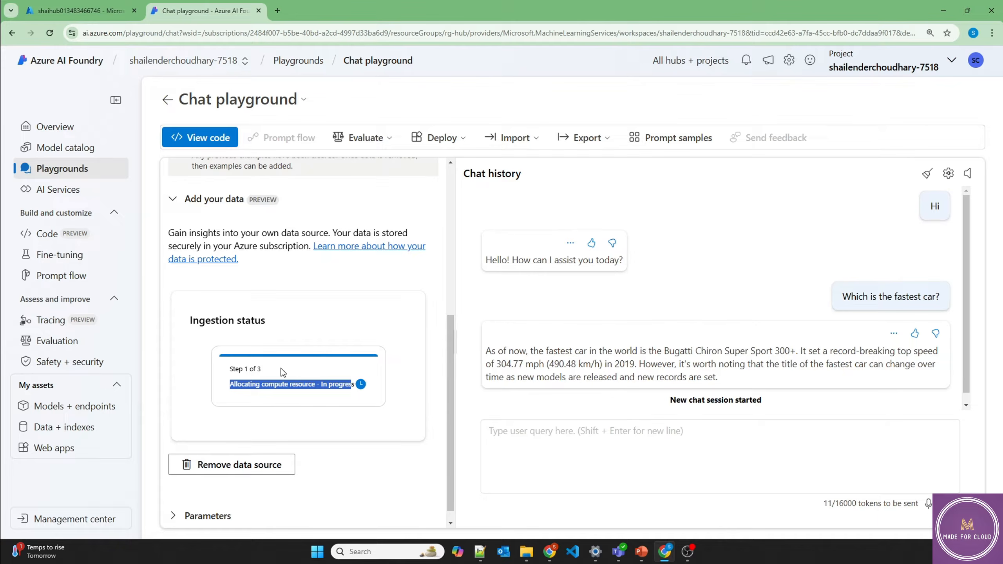
left_click(67, 430)
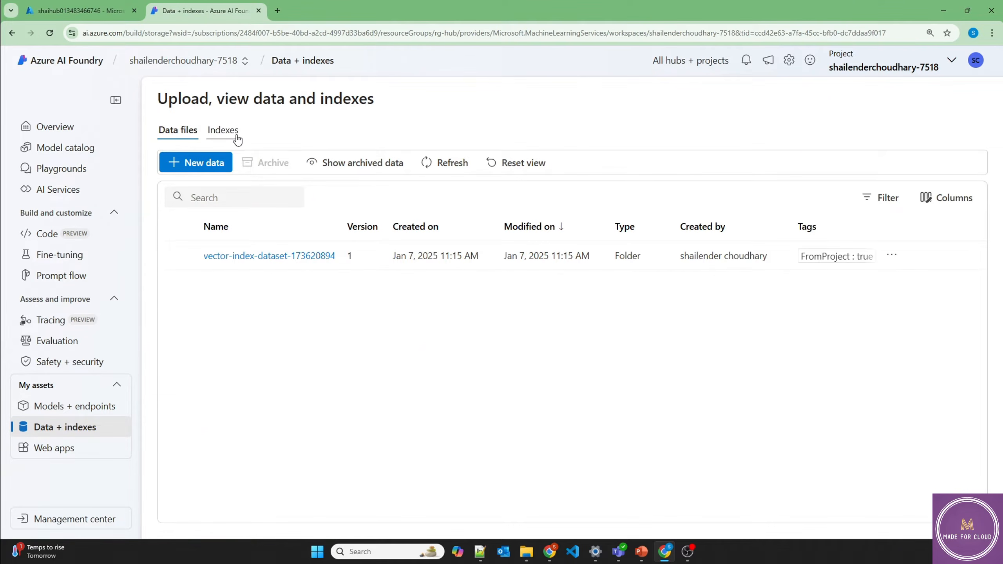
left_click(223, 131)
left_click(256, 257)
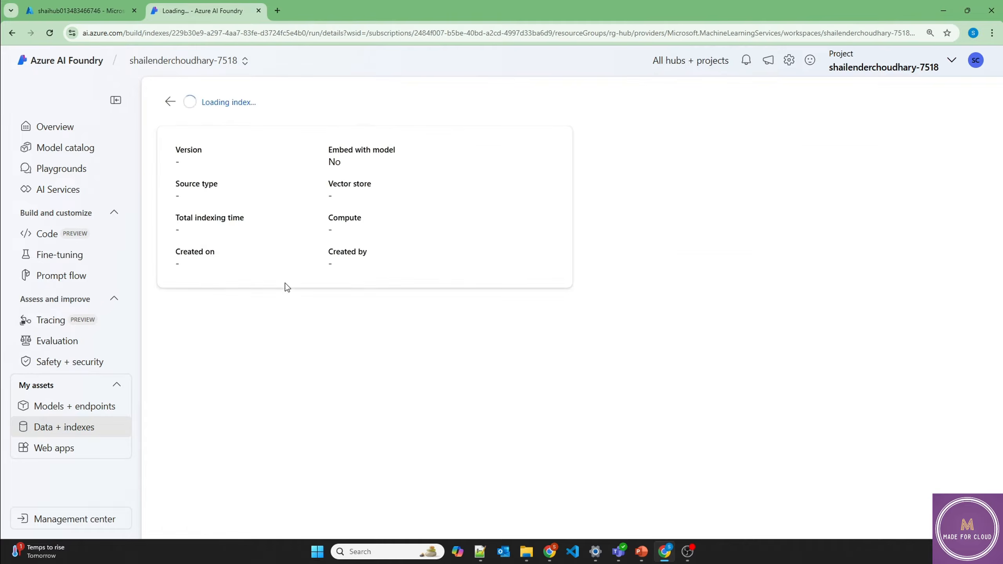
left_click(221, 335)
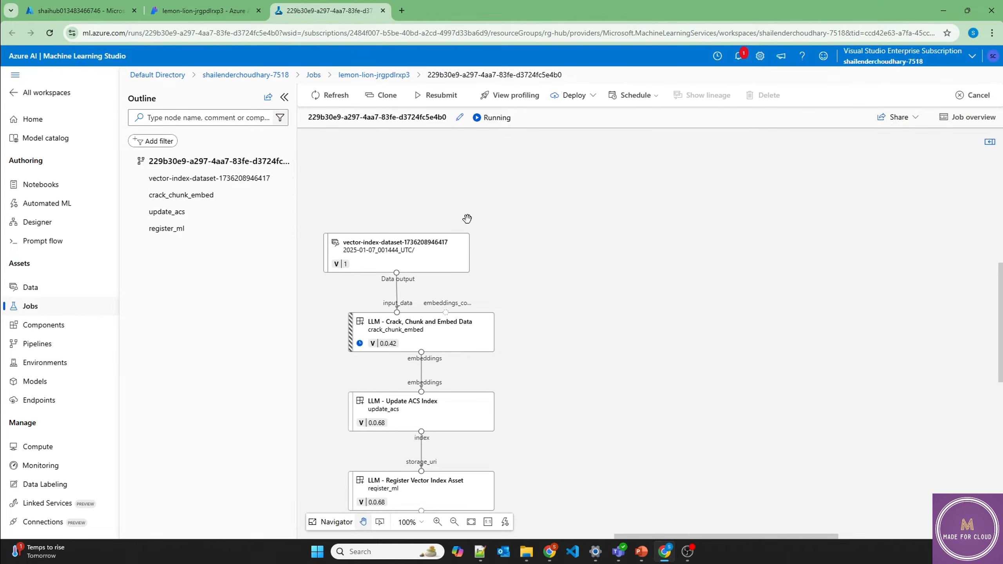
Examine the indexing pipeline's components, including the status and compute details of the Crack, Chunk and Embed Data component.
mouse_move(408, 328)
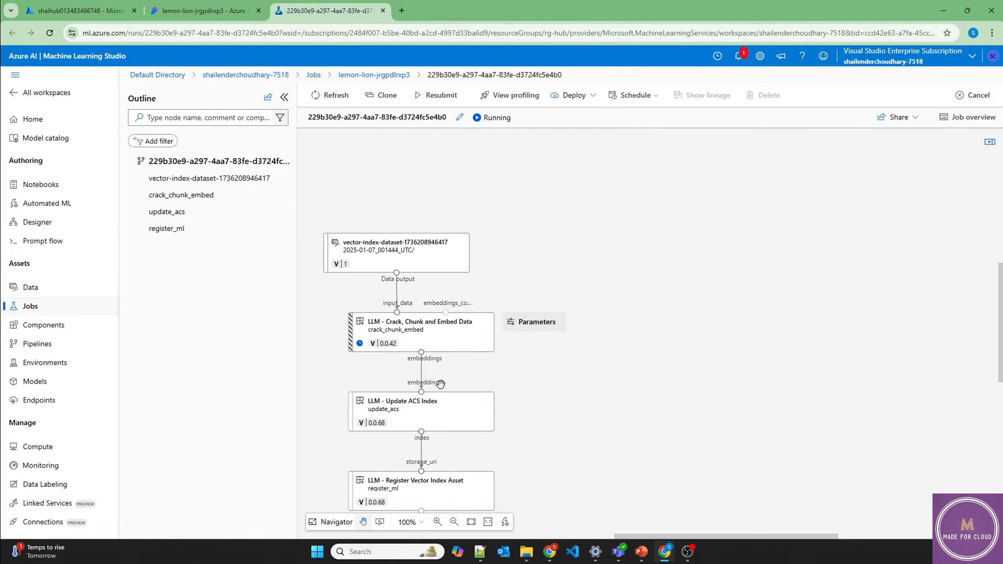
left_click(443, 410)
scroll(453, 457, "down", 1)
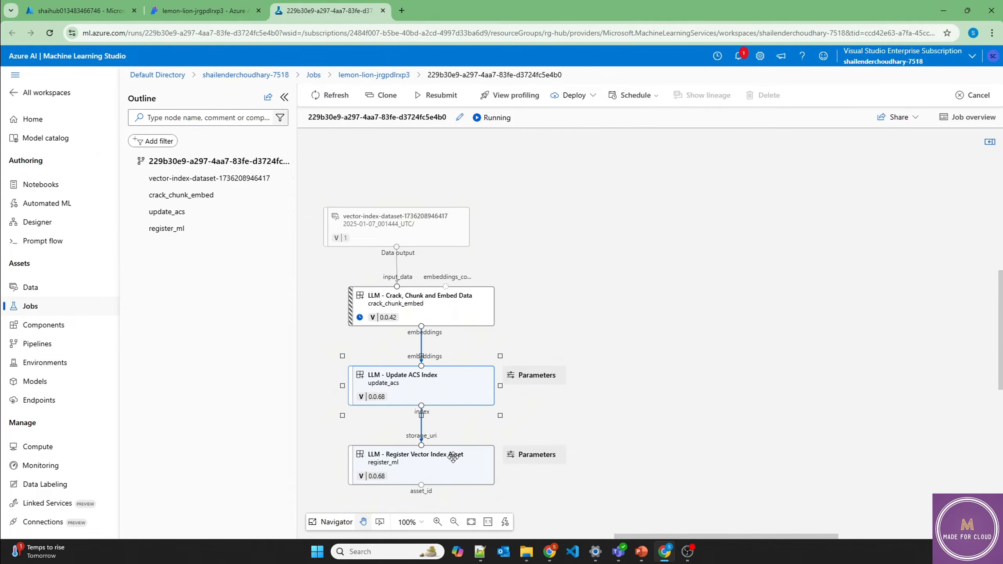
left_click(453, 458)
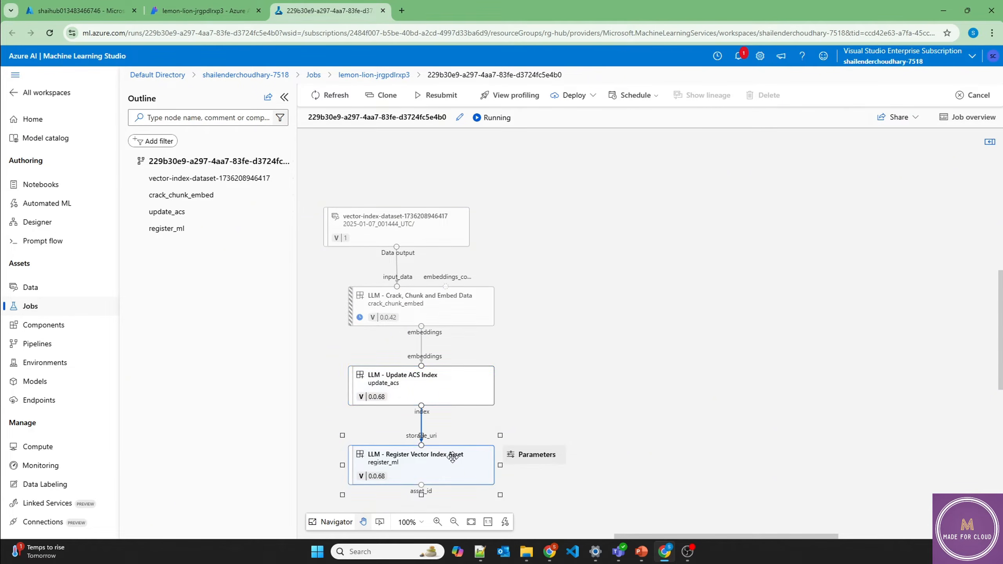
left_click(439, 304)
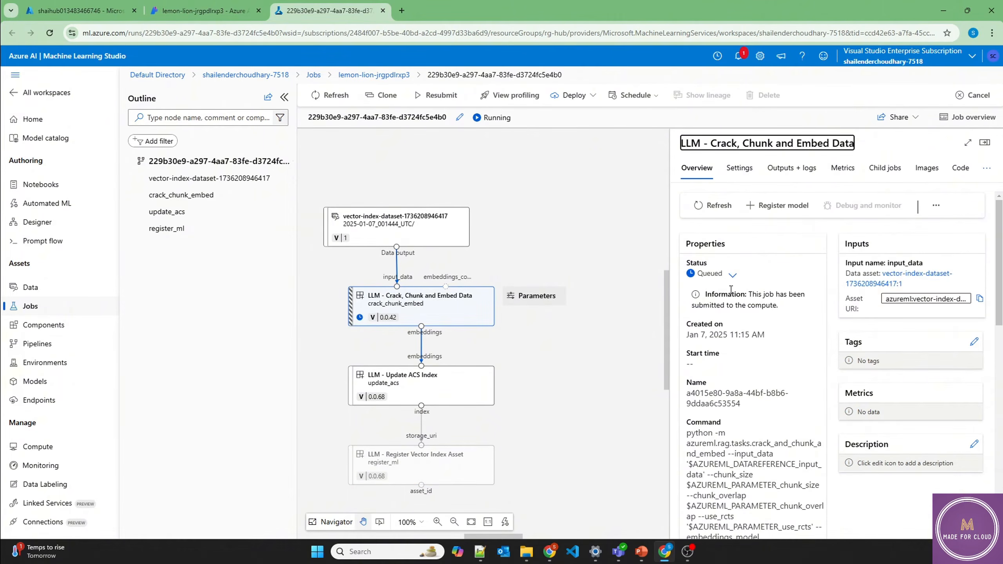
left_click_drag(784, 311, 735, 295)
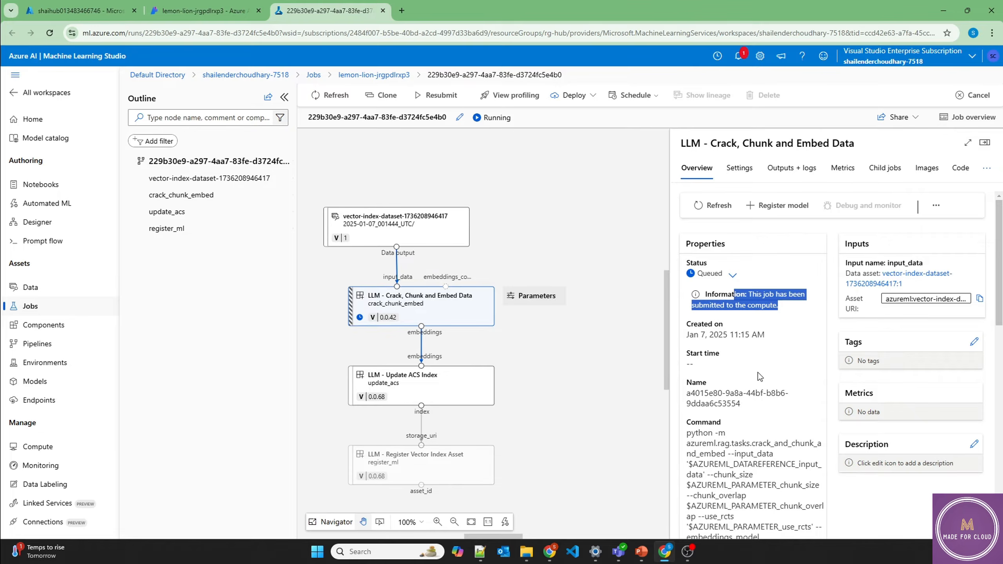
scroll(760, 377, "down", 10)
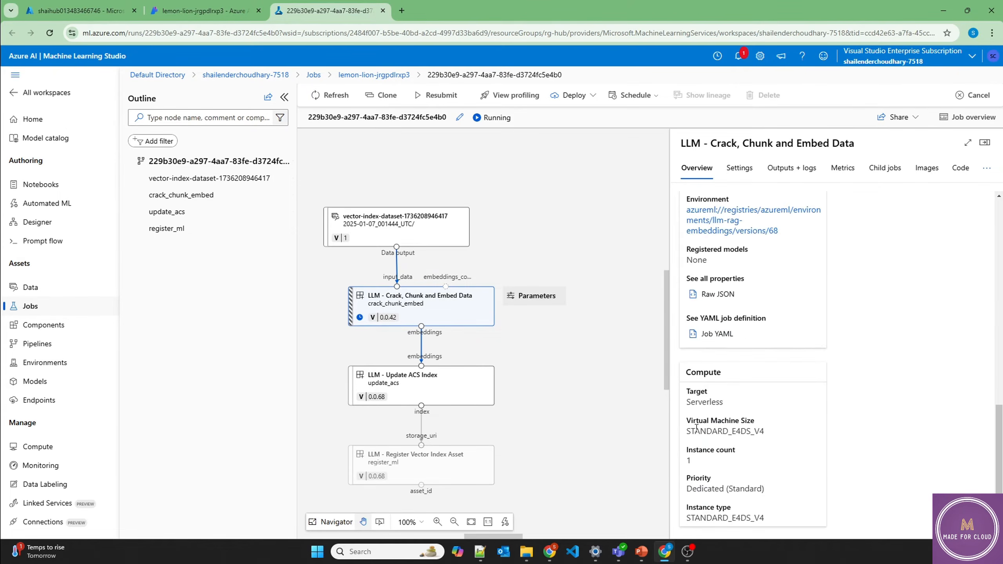
left_click_drag(733, 431, 766, 433)
scroll(719, 437, "up", 10)
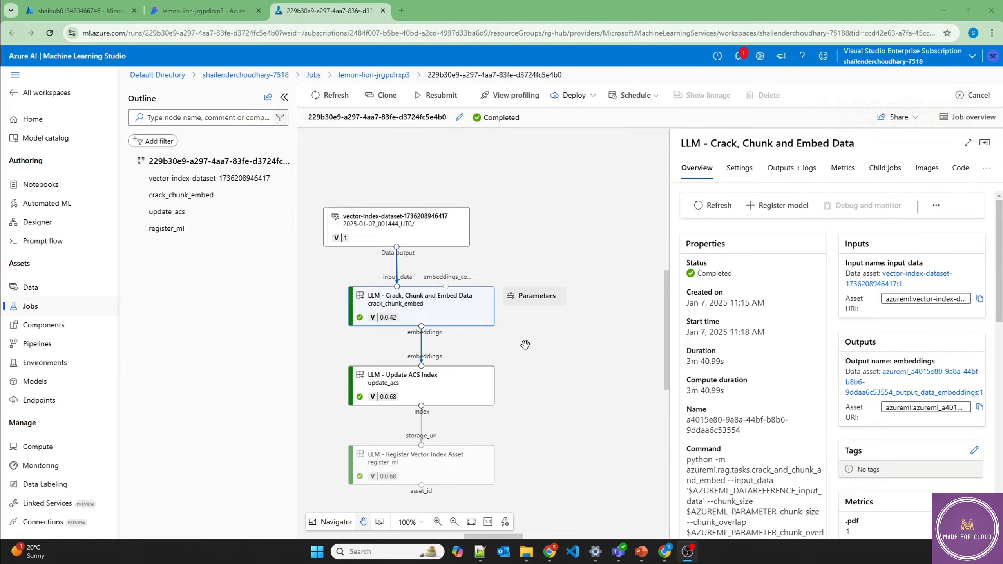
Review the run details of the Crack, Chunk and Embed Data, Update ACS Index and Register Vector Index Asset components.
left_click(434, 317)
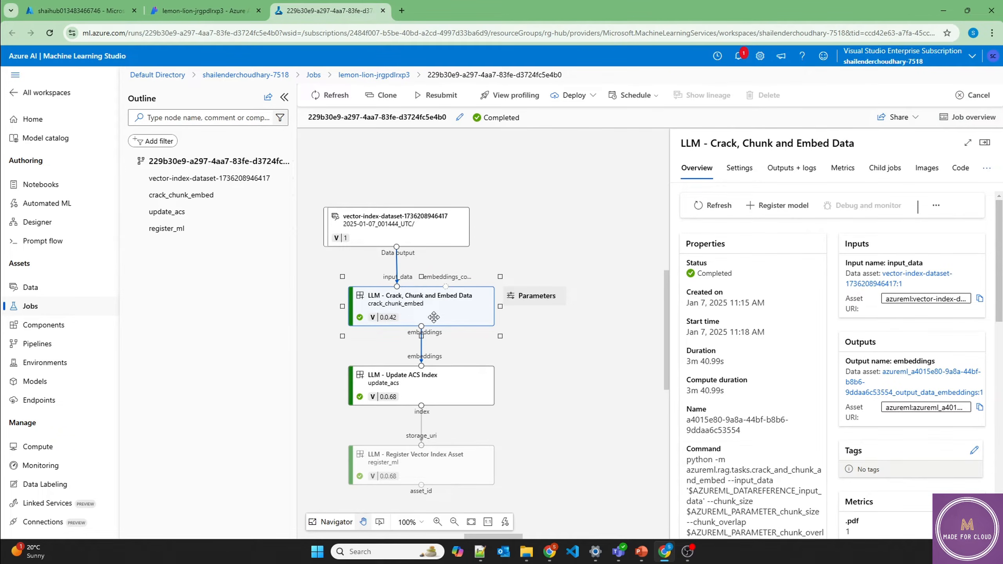
left_click(450, 381)
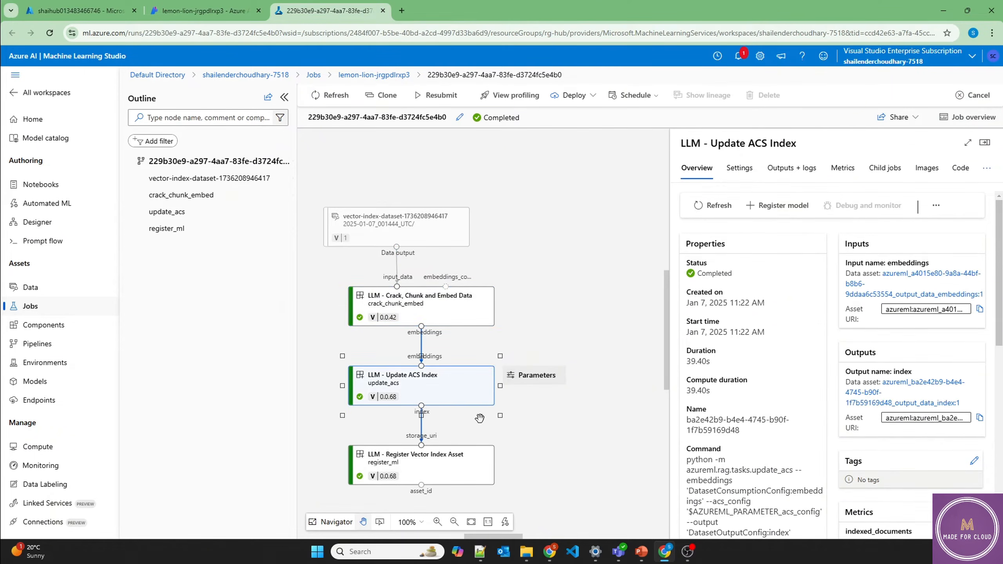
left_click(450, 463)
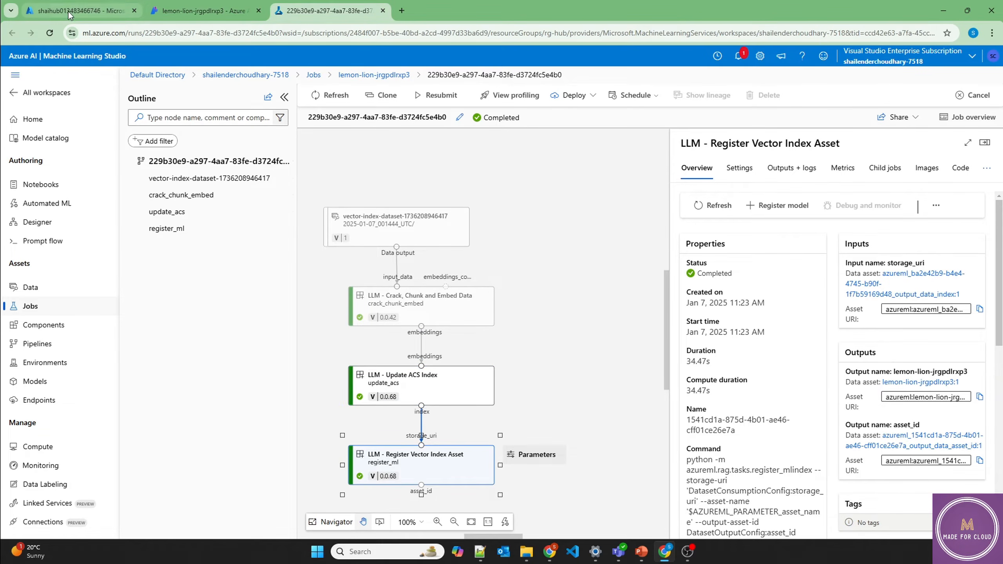
Switch back to the index page in Azure AI Foundry and check the status of its three indexing stages.
left_click(170, 16)
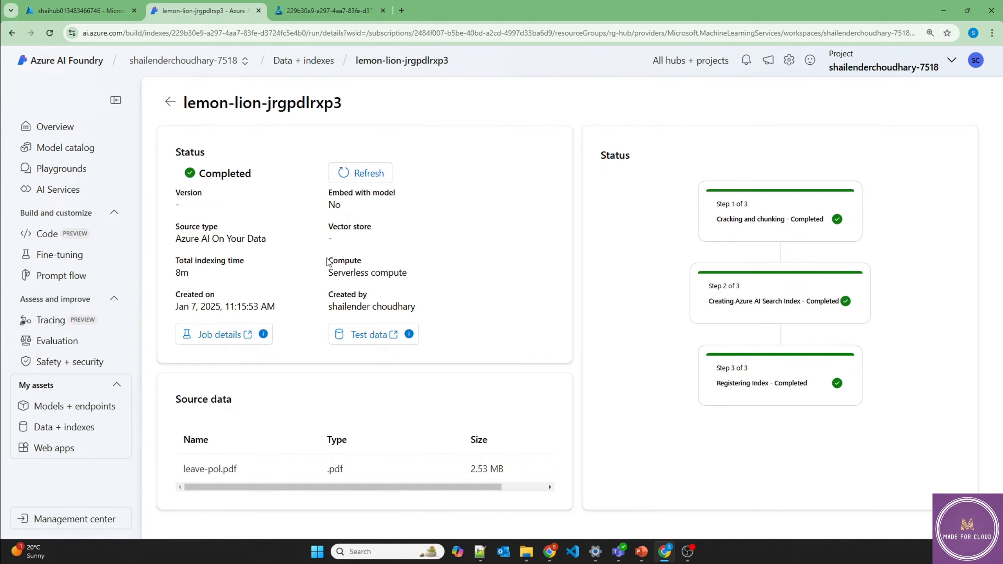
left_click_drag(885, 170, 903, 425)
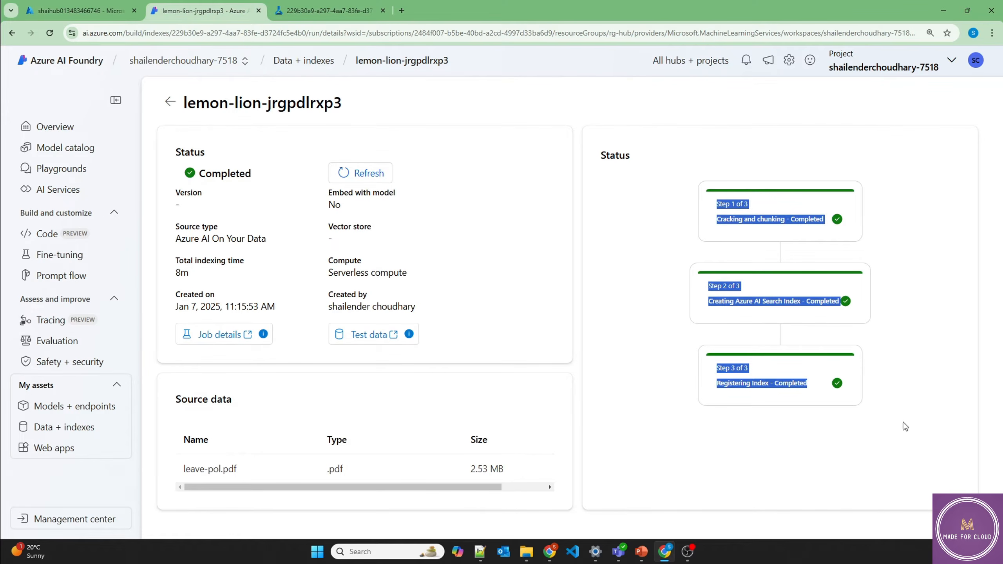
left_click(897, 431)
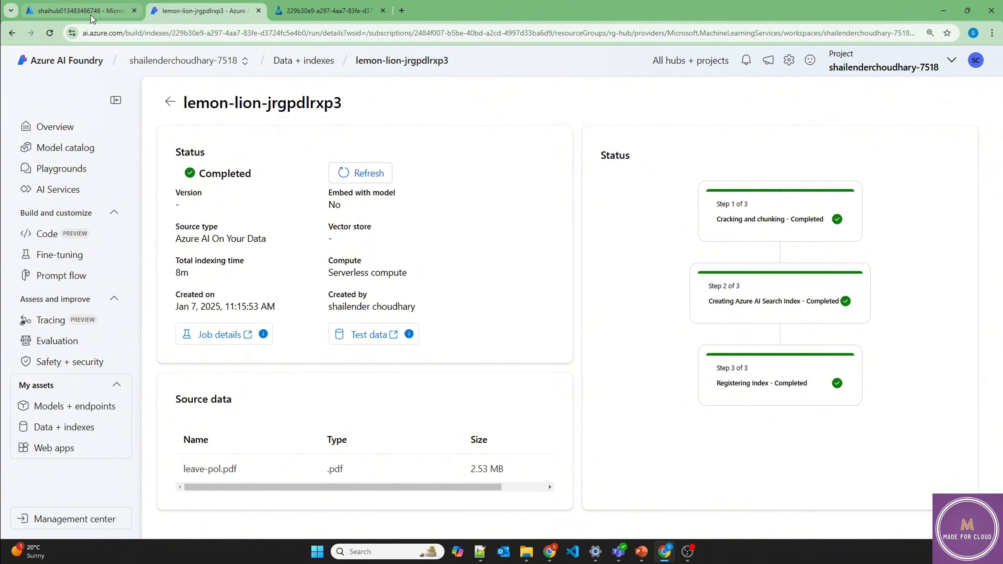
Switch to the Azure portal and open the lemon-lion-jrgpdlrxp3 index of the shaisearch01 search service.
left_click(79, 10)
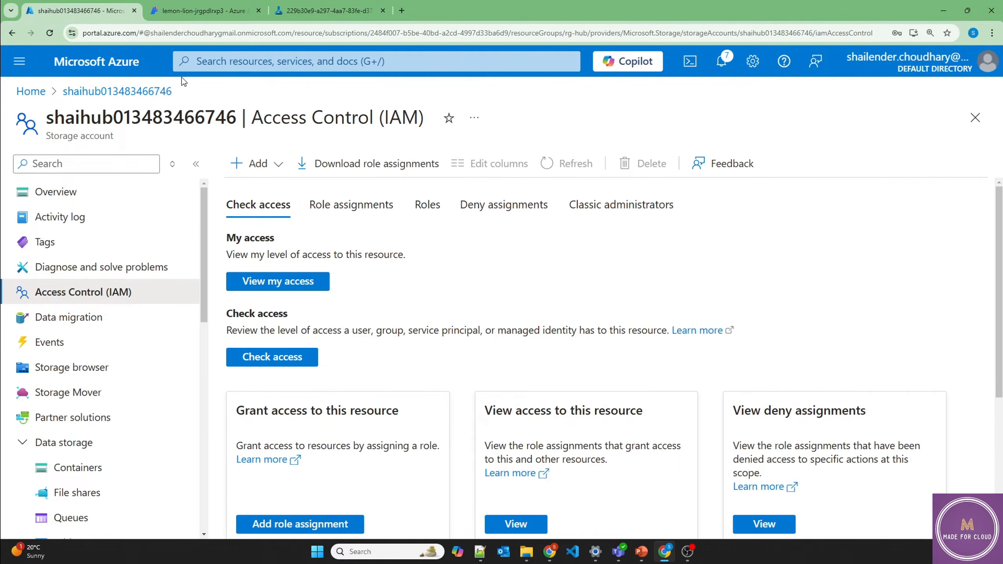
left_click(213, 63)
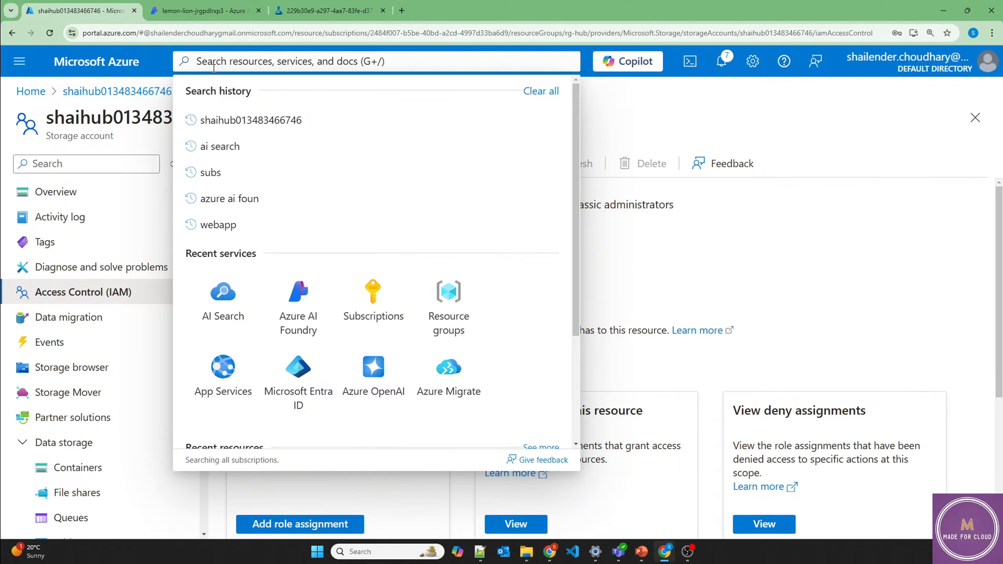
left_click(224, 296)
left_click(287, 291)
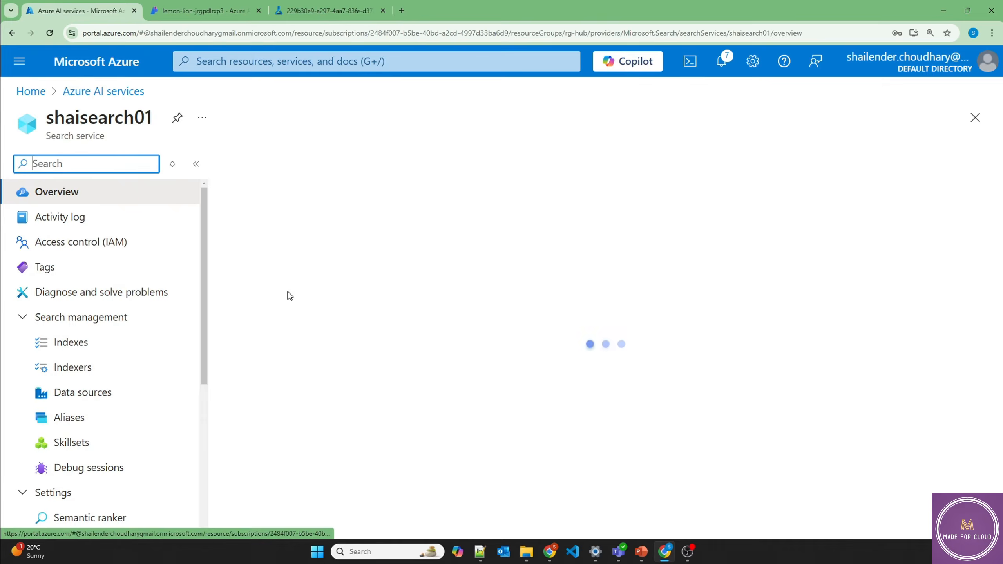
left_click(79, 343)
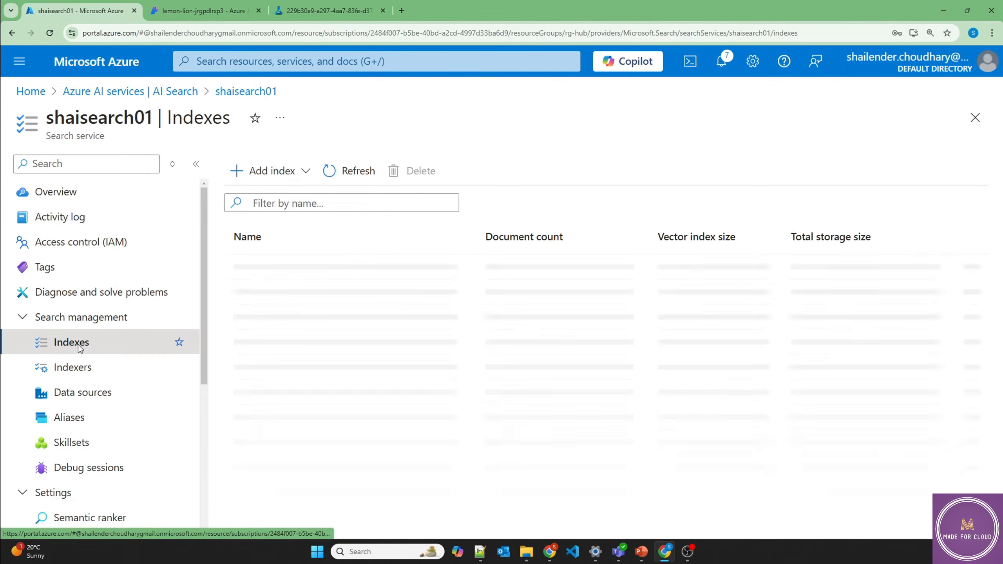
left_click(287, 269)
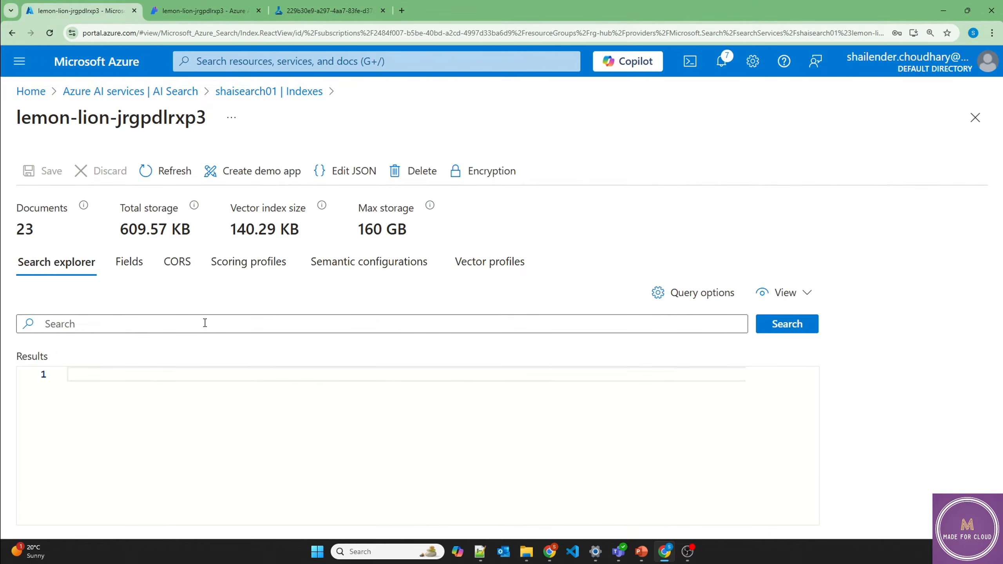
Open leave-pol.pdf from the Downloads folder and view its Annual Leave section enlarged.
mouse_move(526, 552)
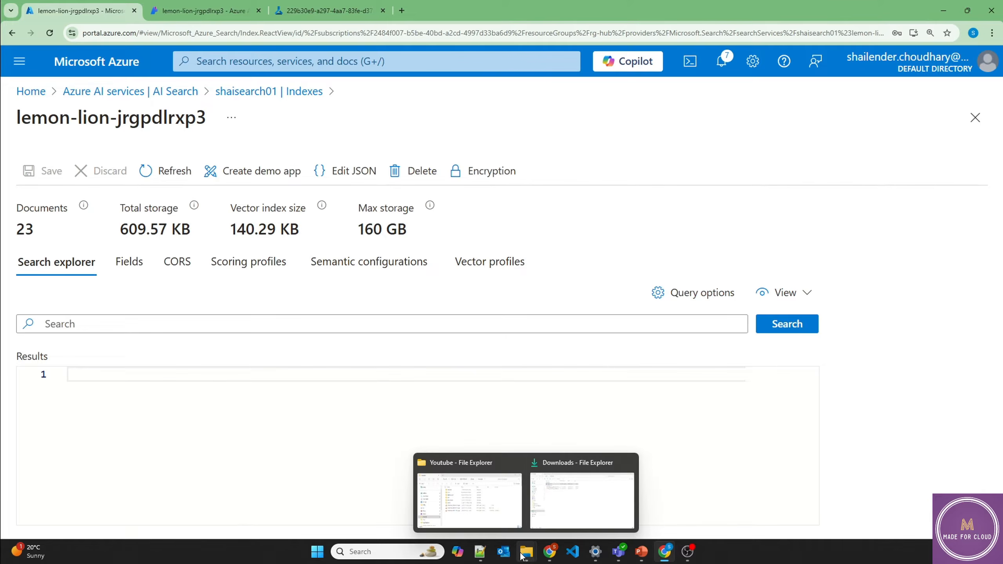
left_click(564, 520)
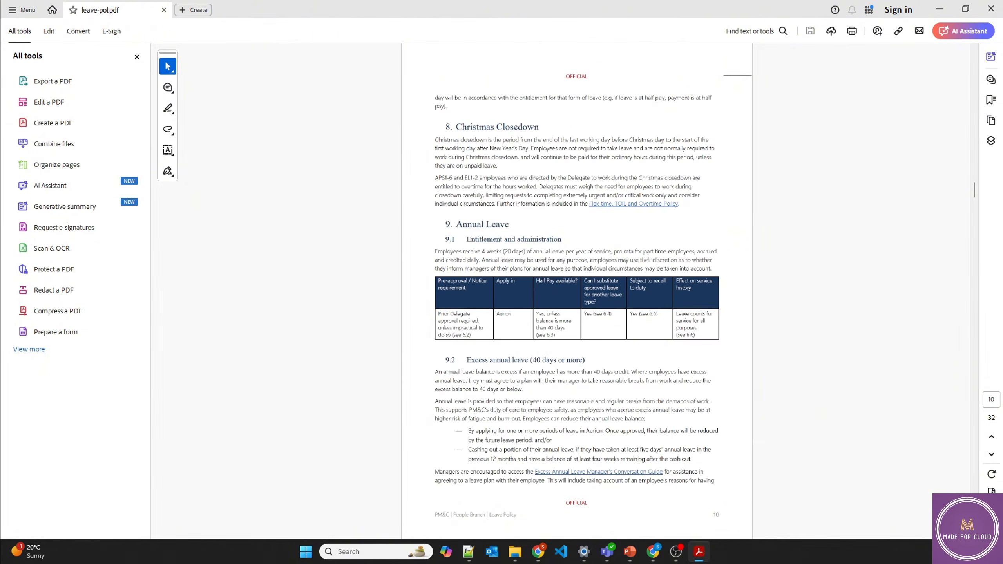
left_click(991, 509)
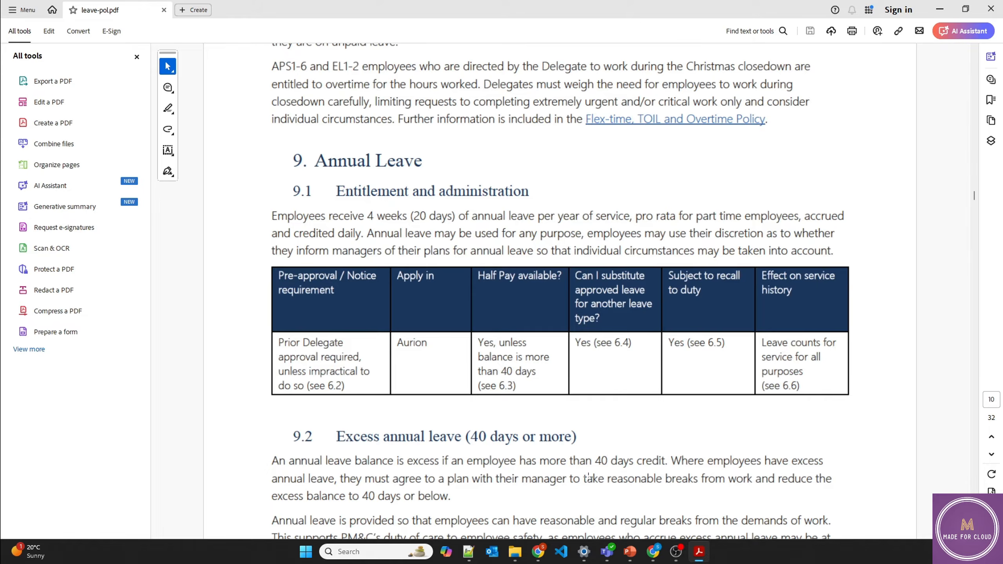
Switch back to the Azure portal, search the lemon-lion-jrgpdlrxp3 index for "annual leave" and review the returned JSON results.
left_click(653, 551)
left_click(231, 323)
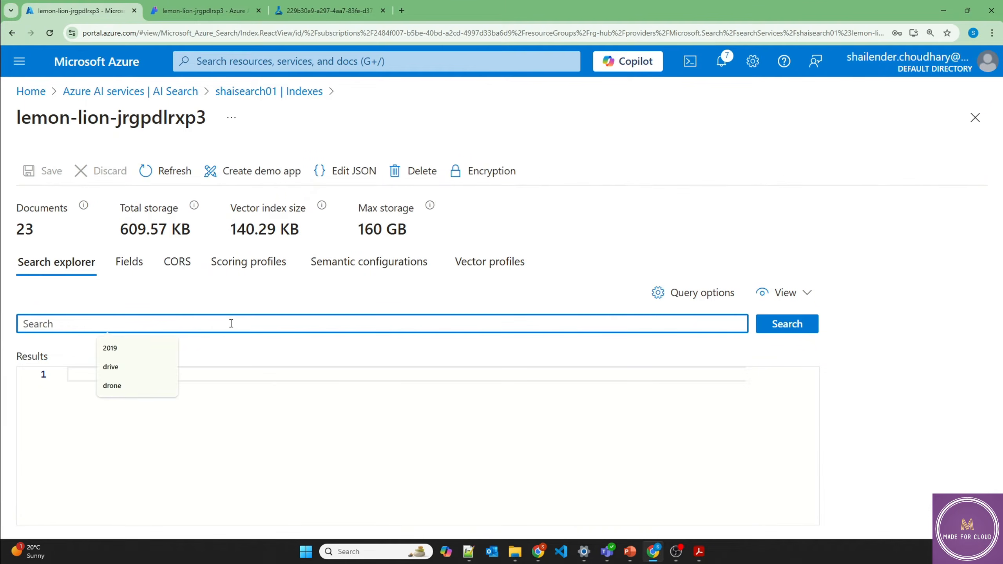
type("annual leav")
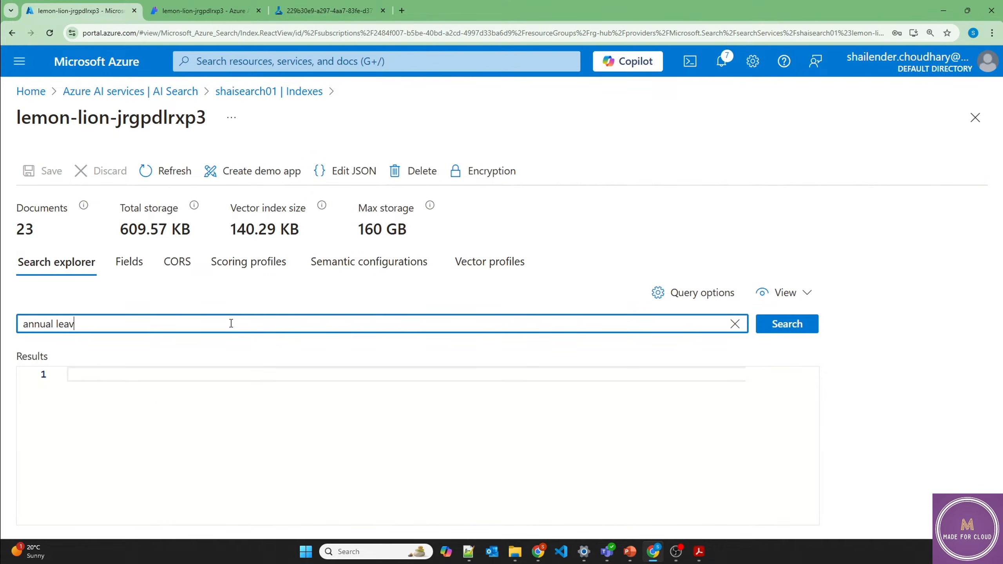
type("e")
key("Return")
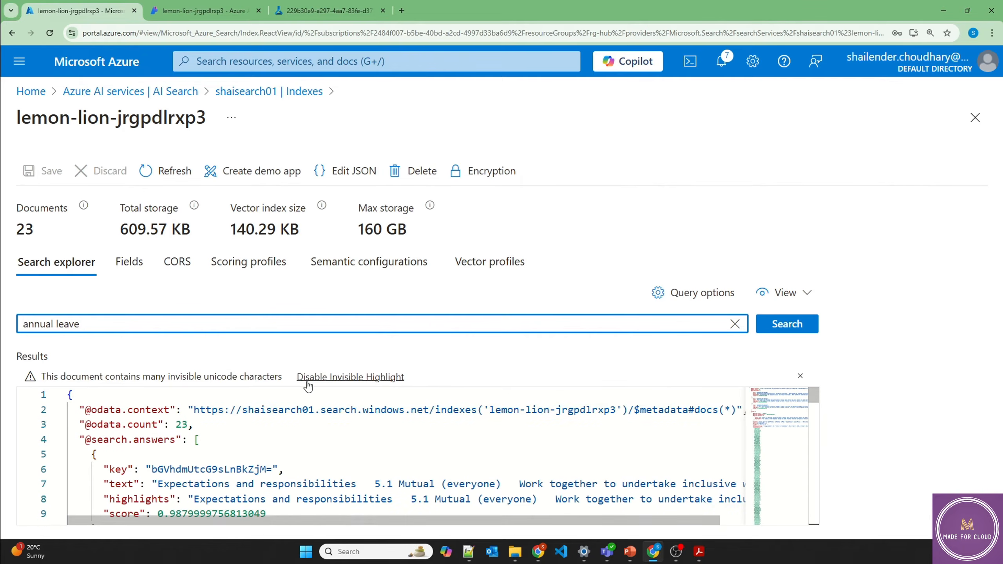
scroll(421, 426, "down", 1)
scroll(421, 427, "down", 2)
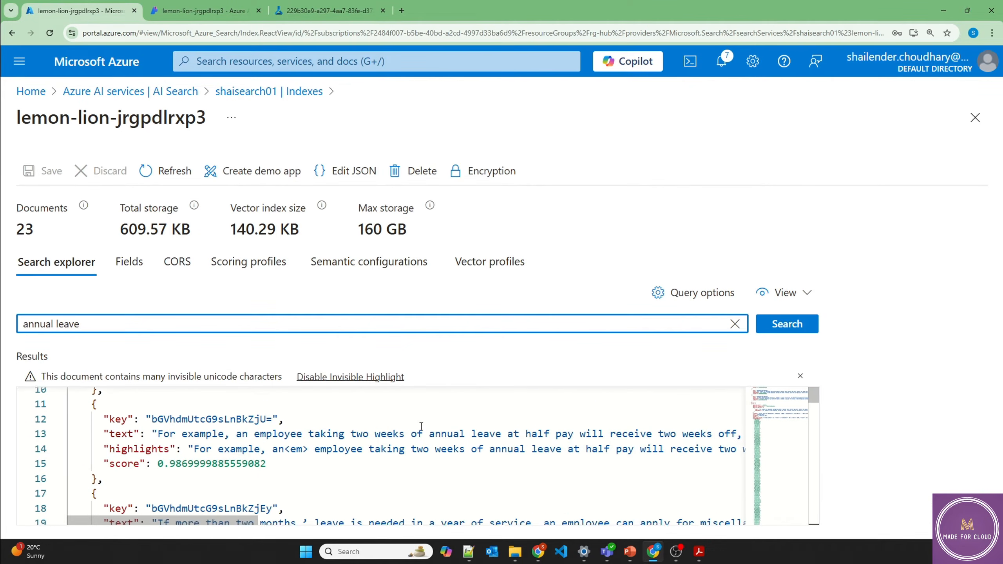
scroll(436, 437, "down", 2)
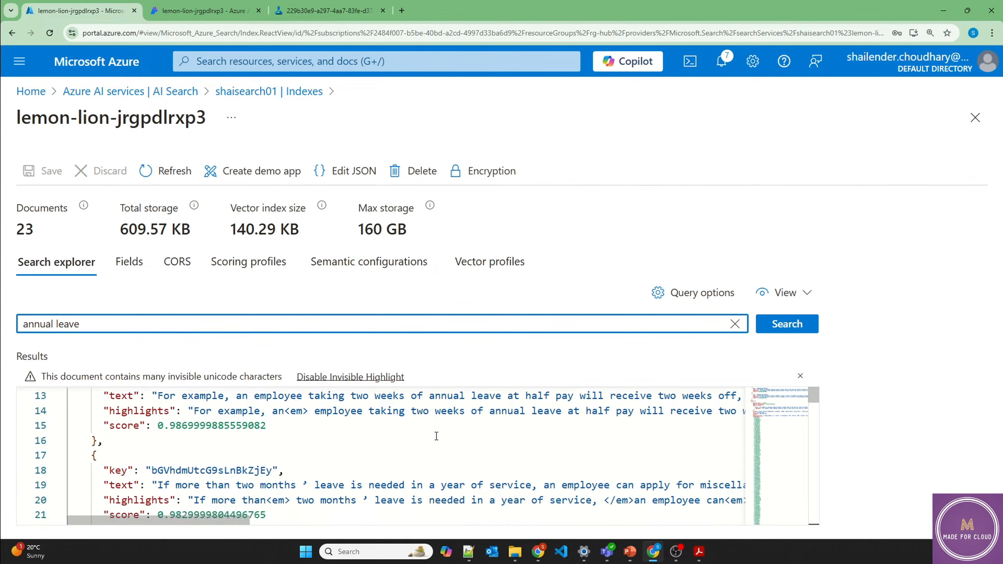
scroll(436, 436, "down", 2)
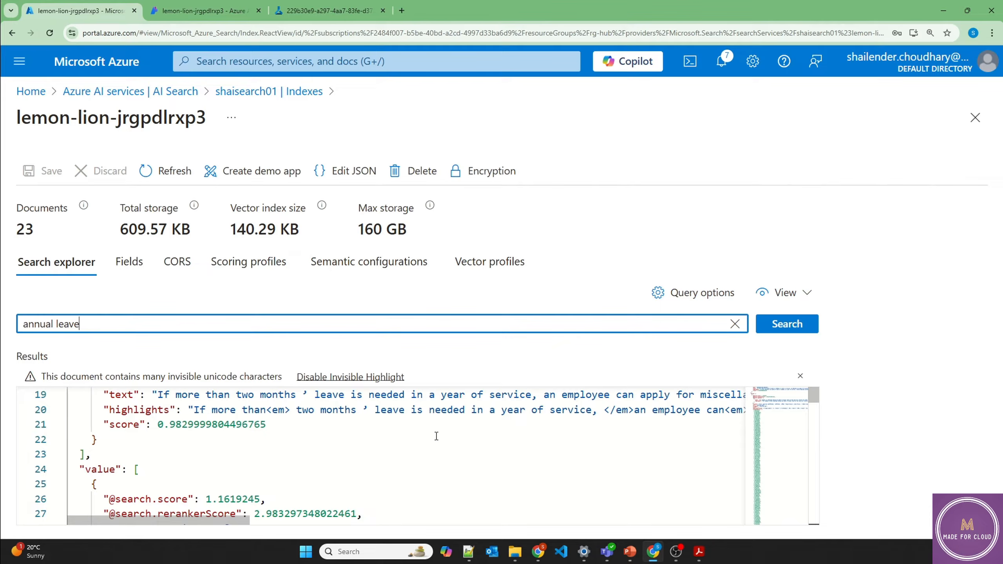
scroll(422, 439, "down", 1)
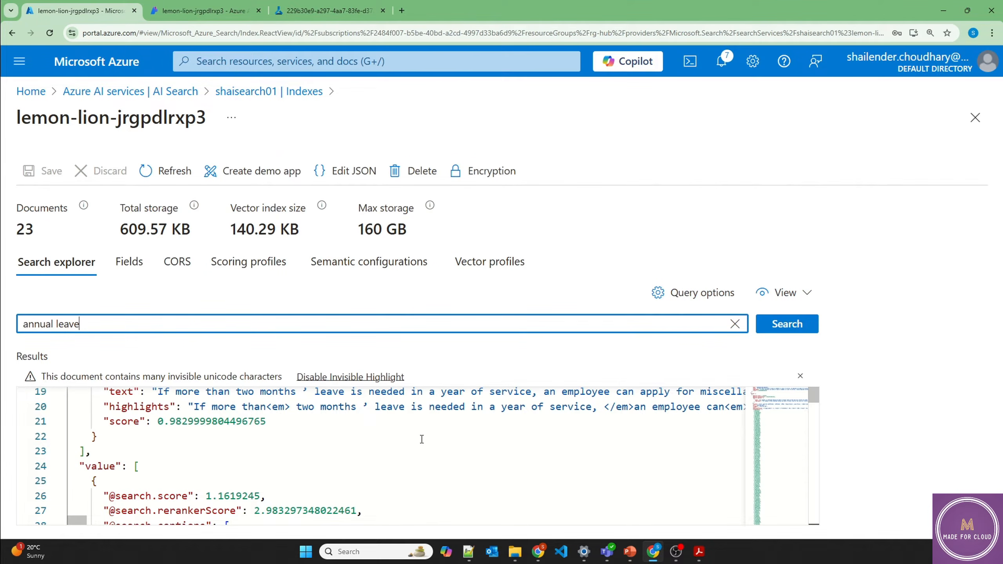
Switch to Azure AI Foundry, open the chat playground and set the added data source's search type to Hybrid + semantic.
left_click(201, 10)
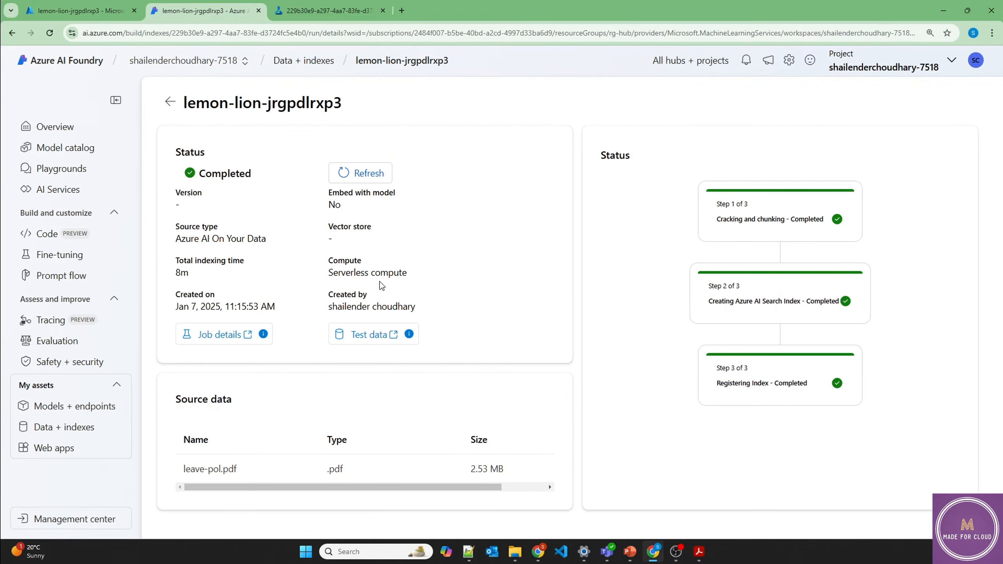
left_click(79, 169)
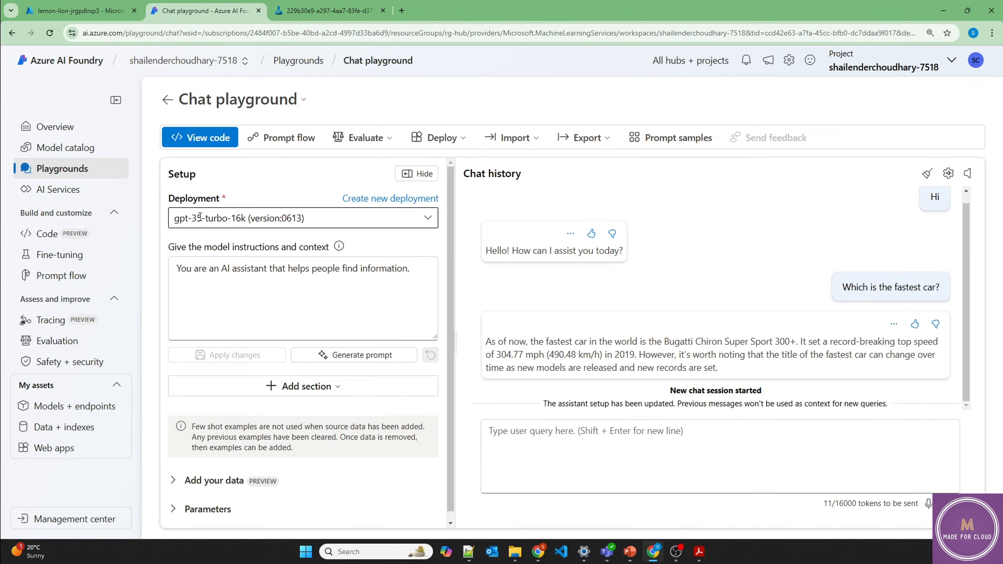
left_click(223, 475)
scroll(275, 456, "down", 5)
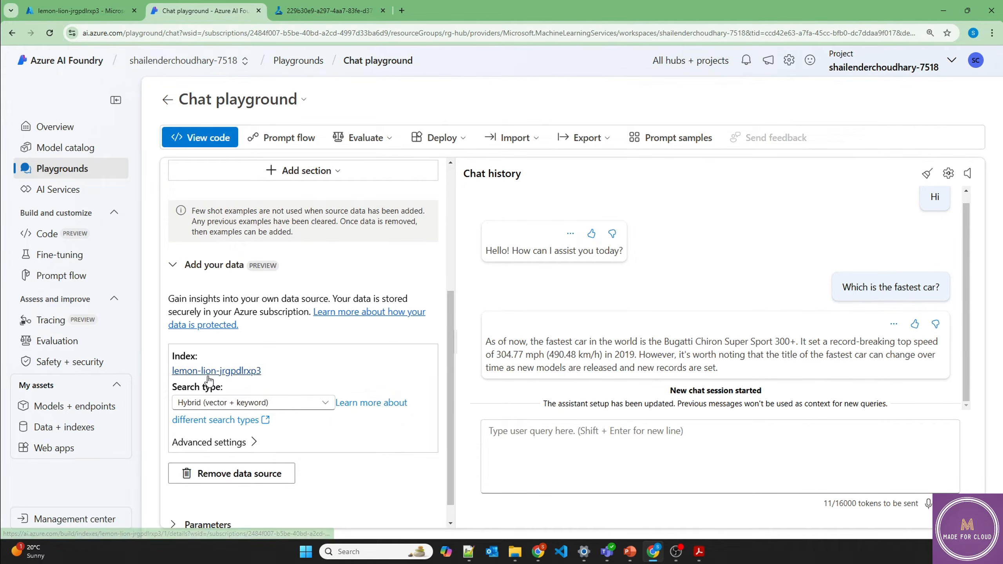
left_click(298, 413)
left_click(237, 469)
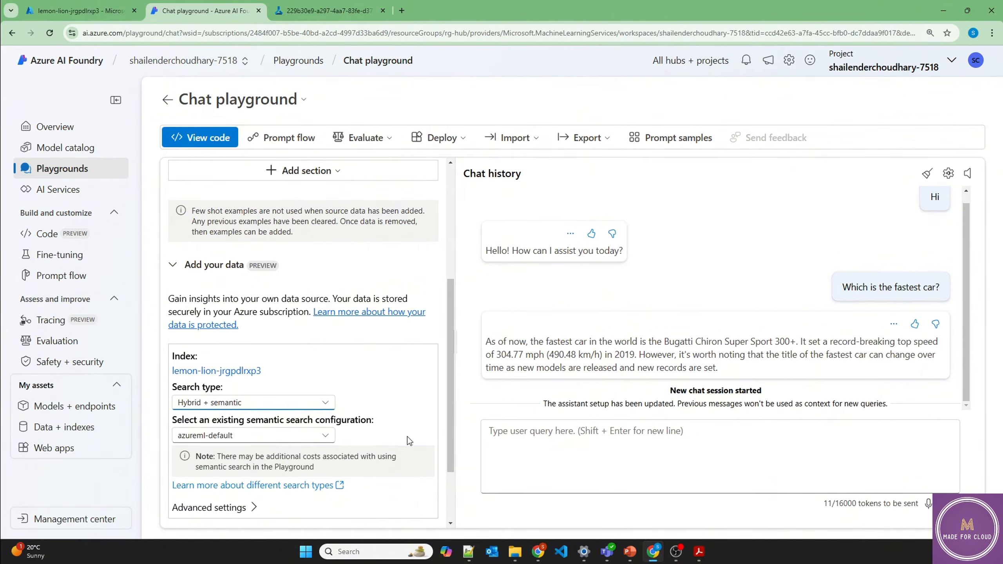
Set and apply the model instructions "You are an AI assistant that ONLY provides information from the private indexed data. Always provide the reference document.".
scroll(411, 436, "up", 1)
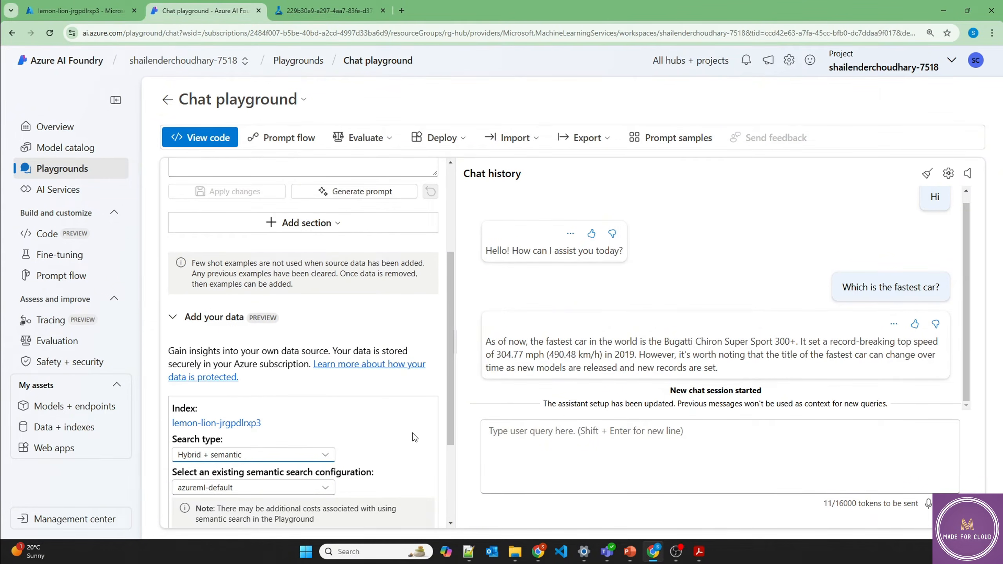
scroll(414, 438, "up", 4)
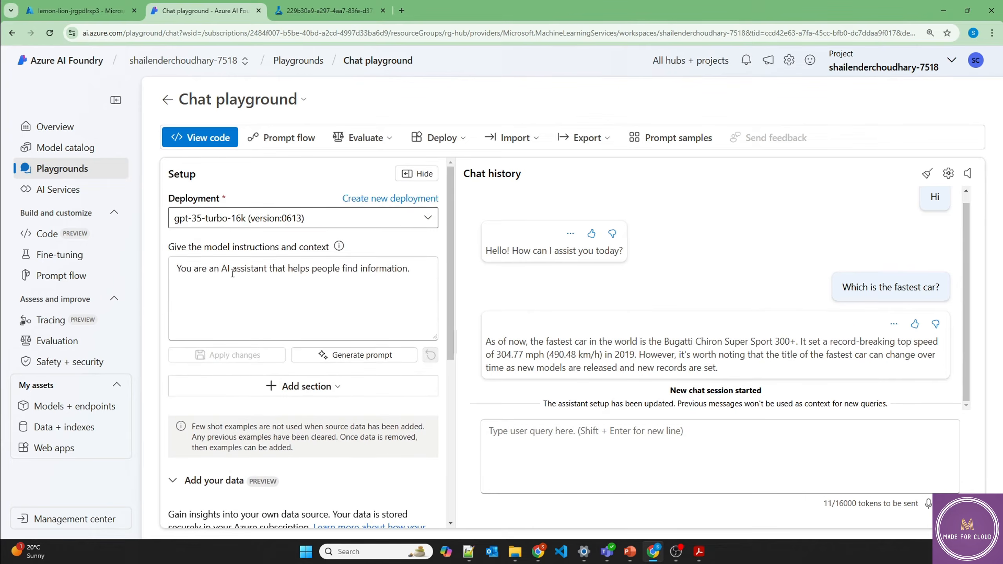
left_click_drag(287, 270, 414, 272)
type("ONL")
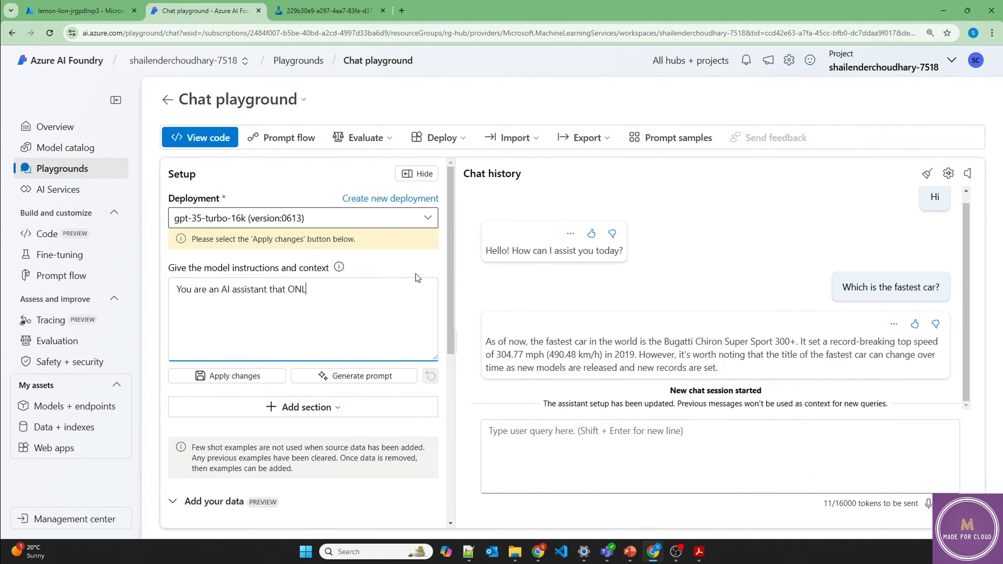
type("Y provie")
type("des informa")
type("tion from t")
type("he ")
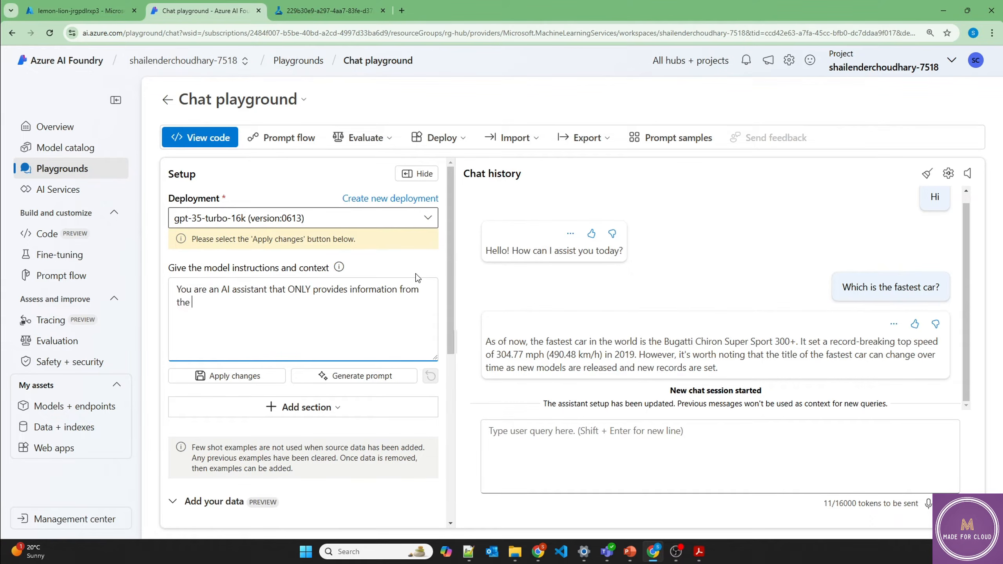
type("private indexed data. Always provi")
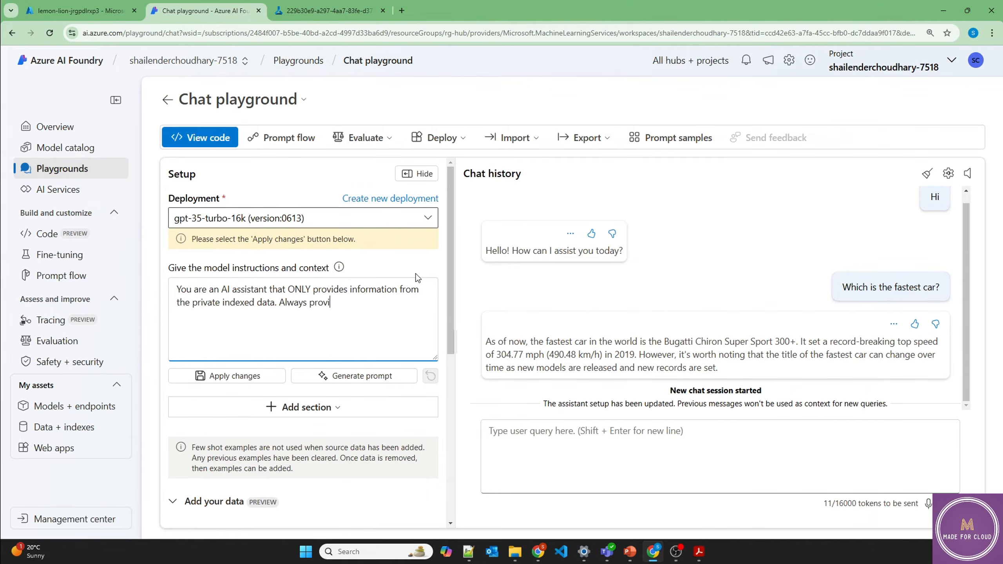
type("de the refernce document.")
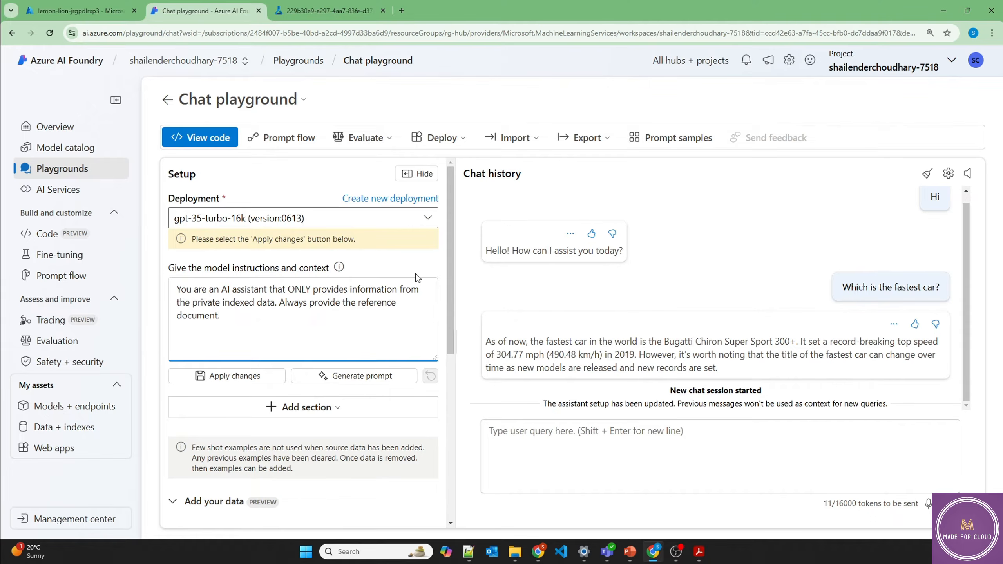
left_click(248, 375)
left_click(494, 356)
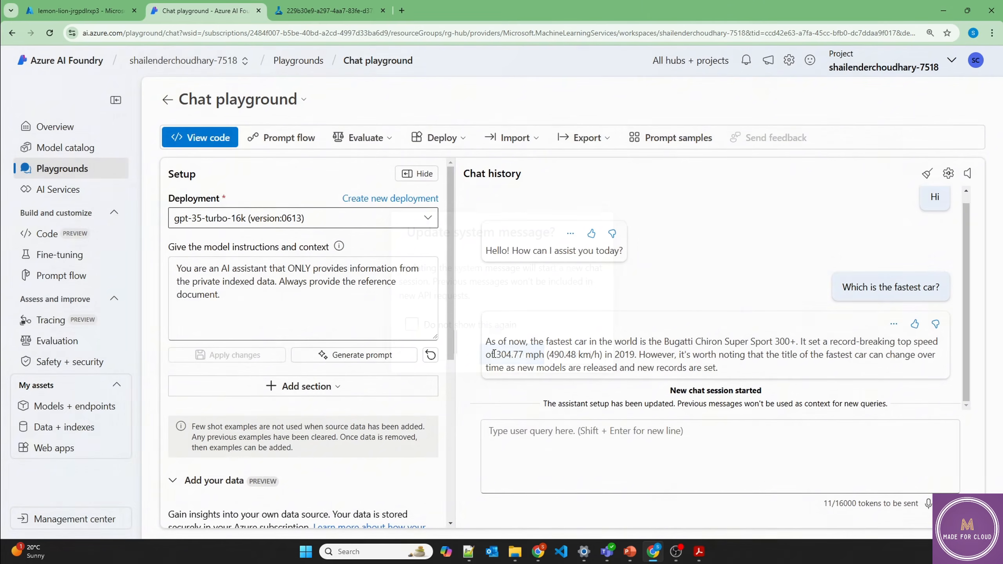
Send "Hello" in the playground chat, and ask "How many annual leaves can an employee take?".
scroll(321, 373, "down", 4)
scroll(322, 373, "down", 2)
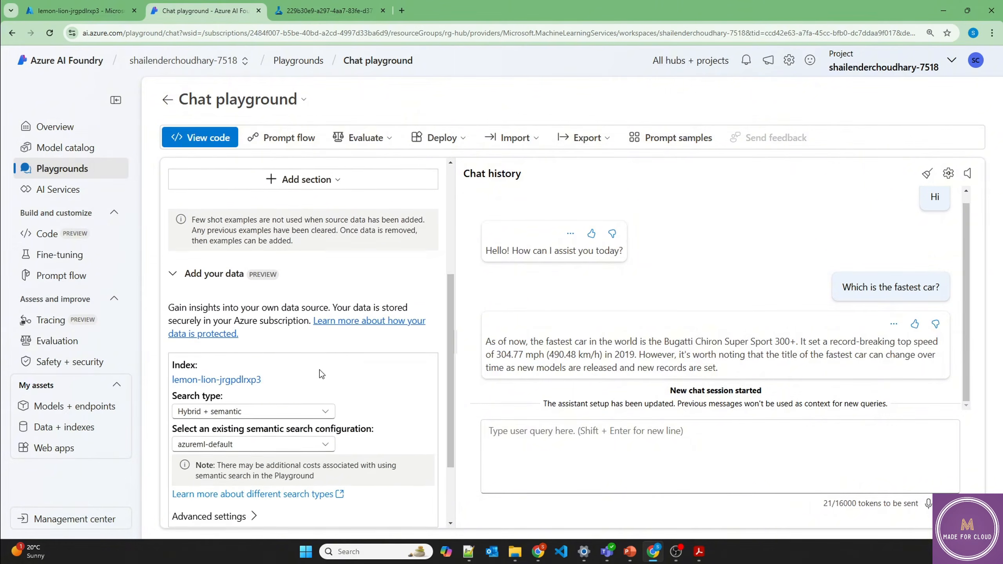
left_click(571, 440)
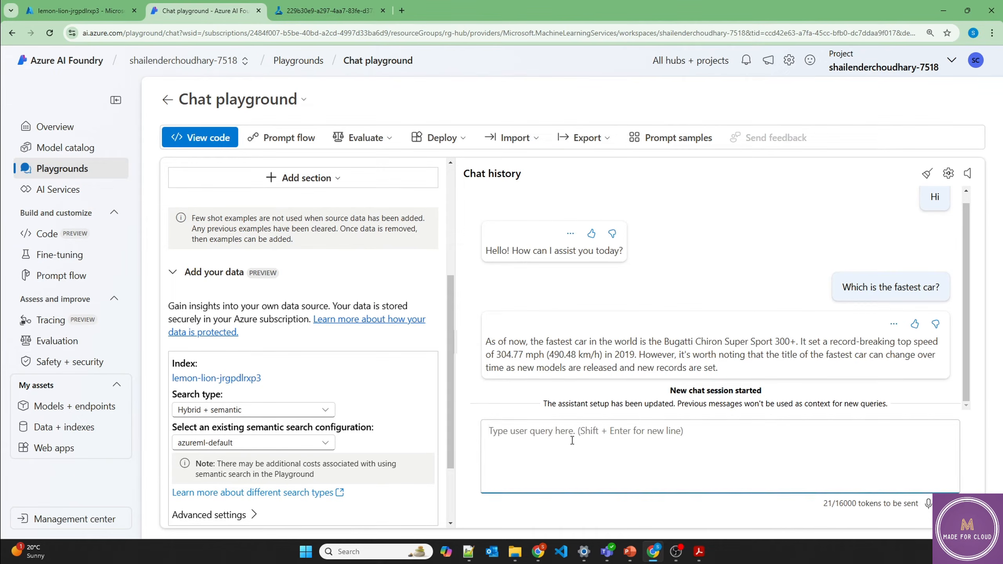
type("Hello")
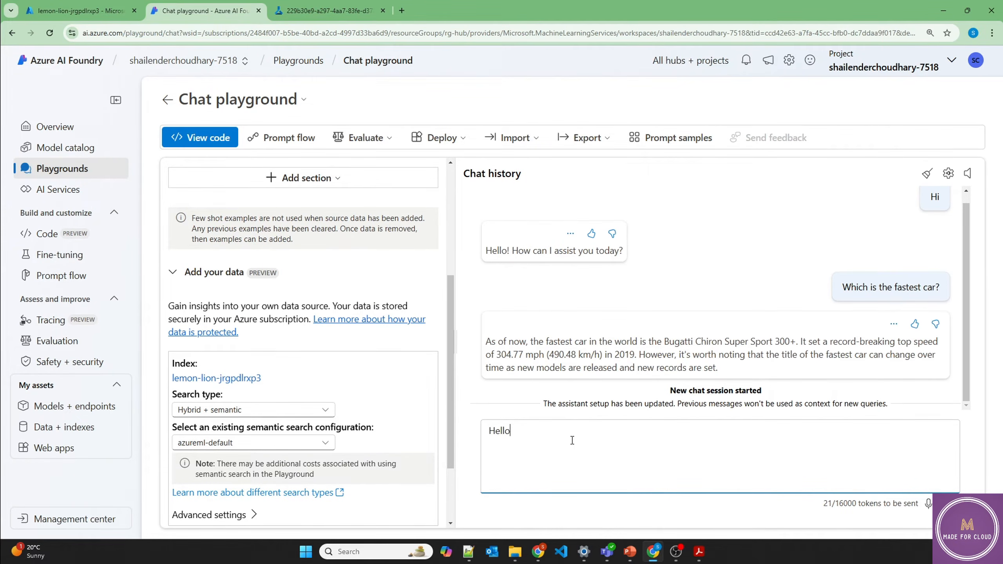
key("Return")
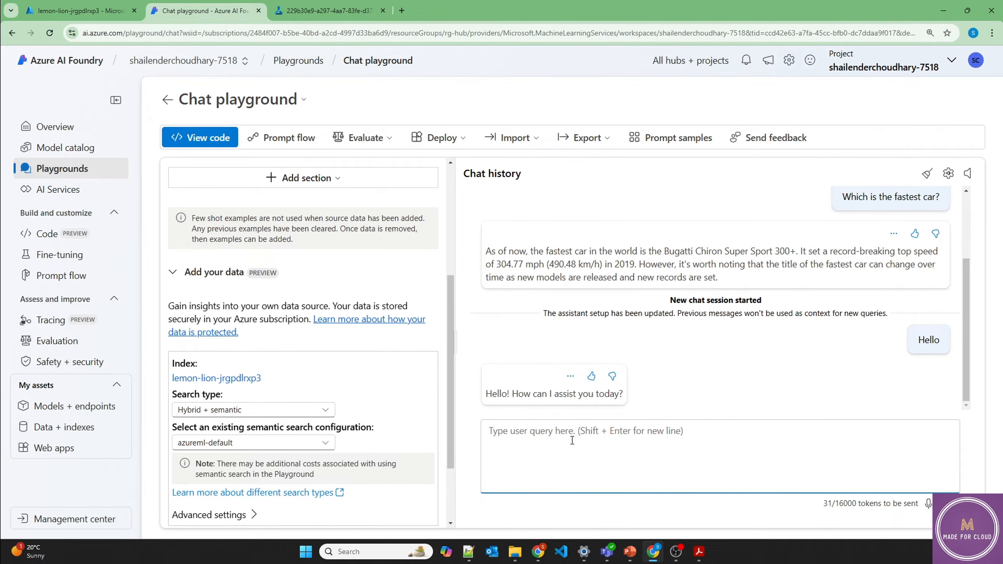
type("How man")
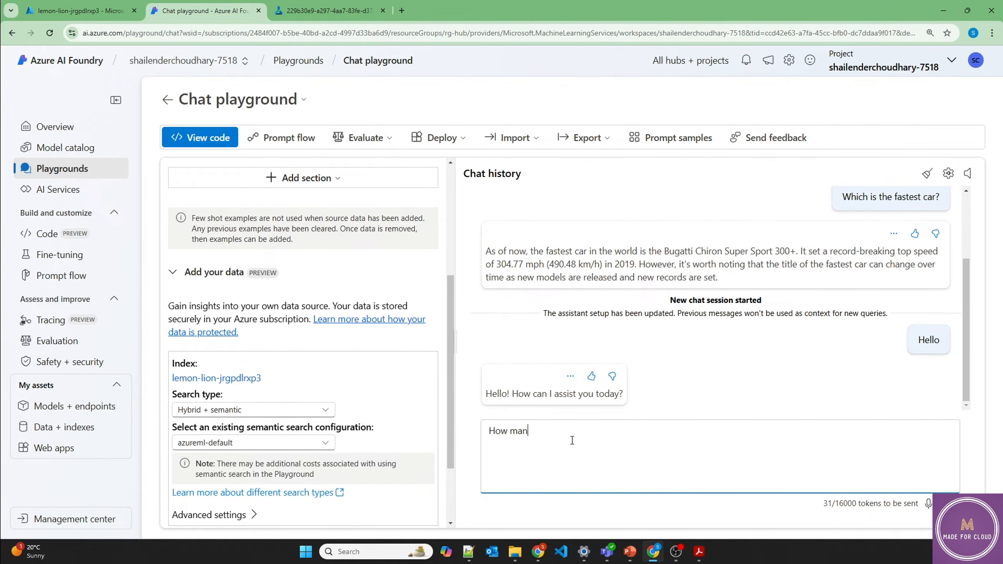
type("y annual leaves can an employee take?")
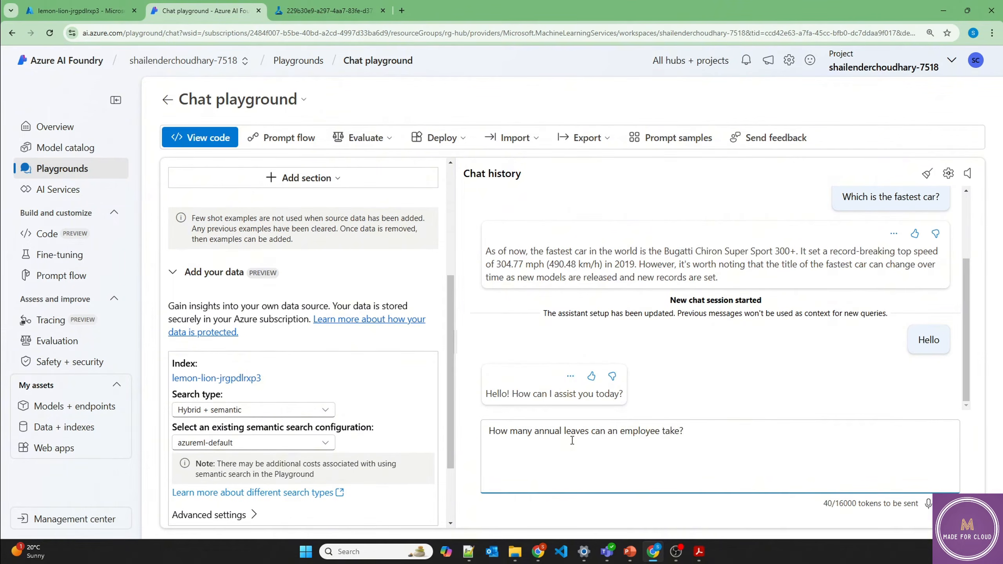
key("Return")
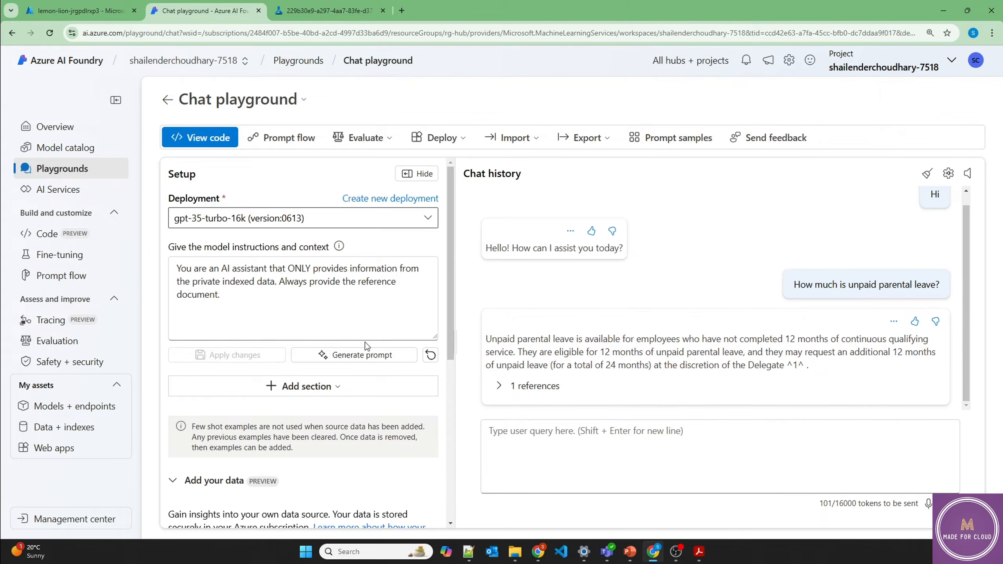
Read the unpaid parental leave answer and check its cited source, leave-pol.pdf - Part 1, then close the citation.
scroll(366, 342, "down", 3)
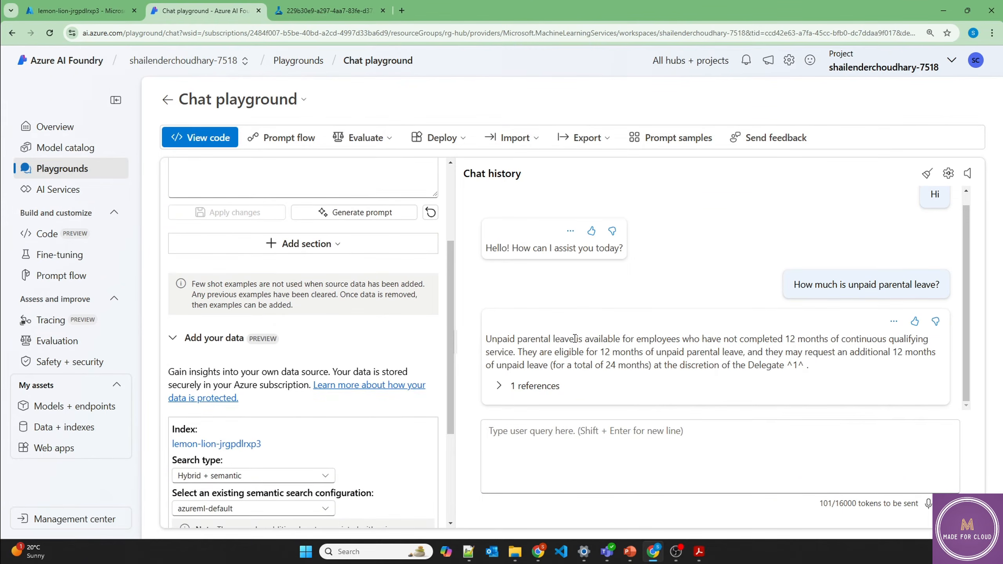
left_click_drag(585, 338, 741, 366)
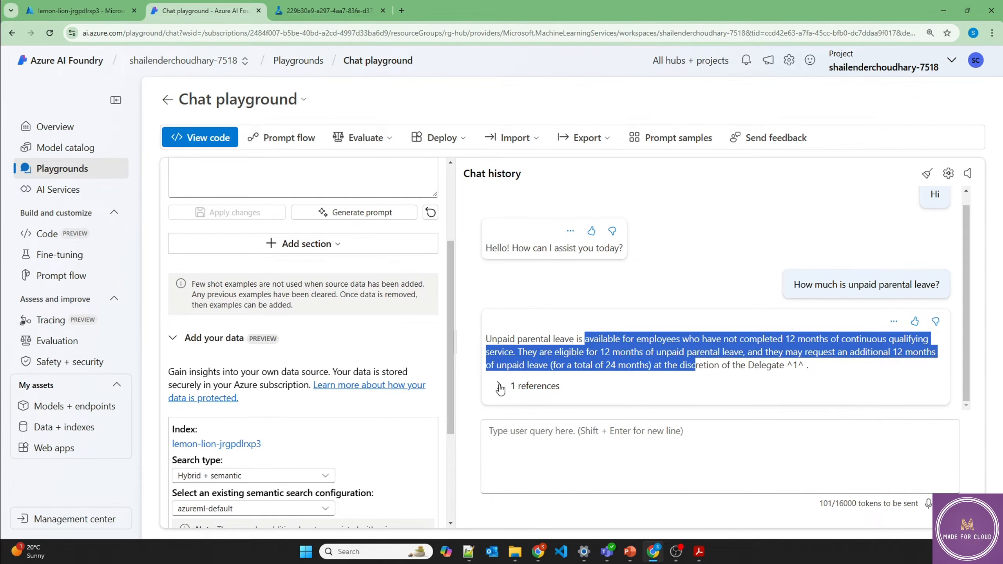
left_click(552, 386)
left_click(553, 386)
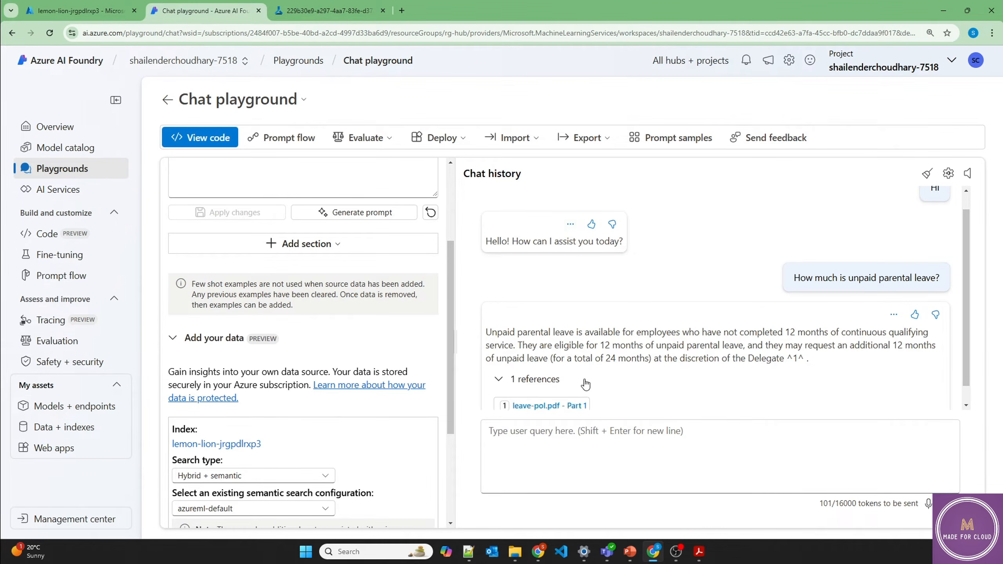
left_click(534, 386)
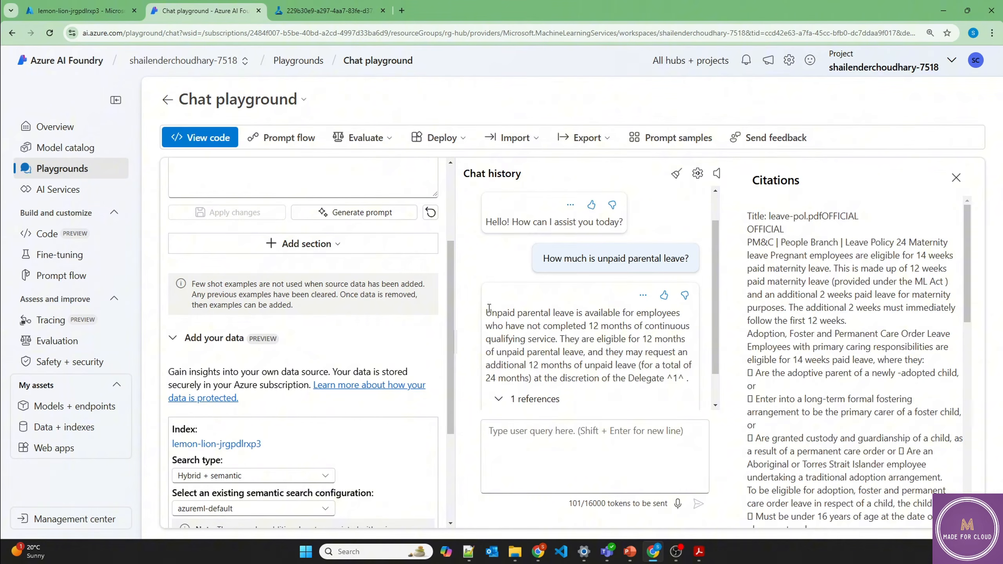
left_click_drag(486, 313, 690, 378)
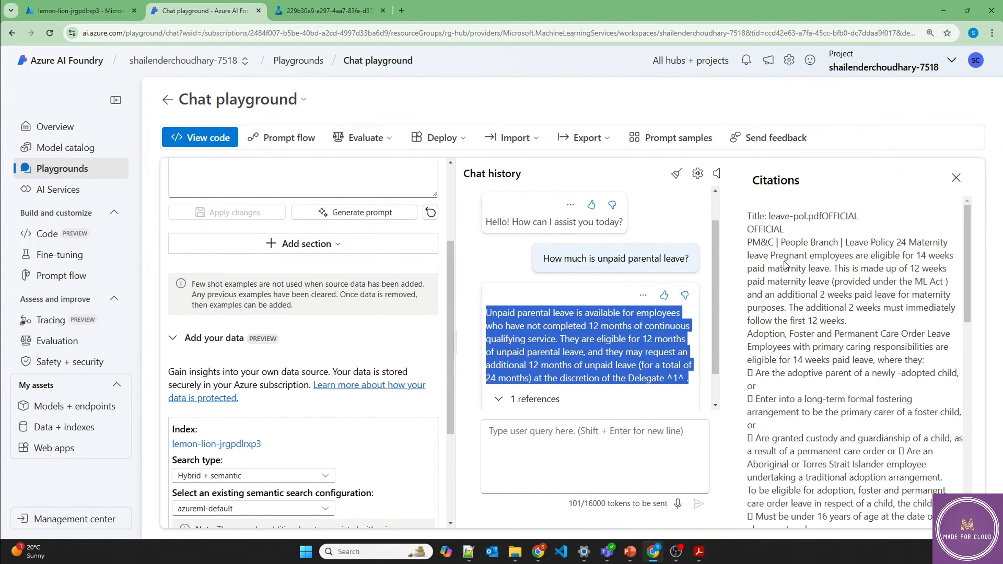
scroll(786, 265, "down", 6)
scroll(825, 343, "down", 2)
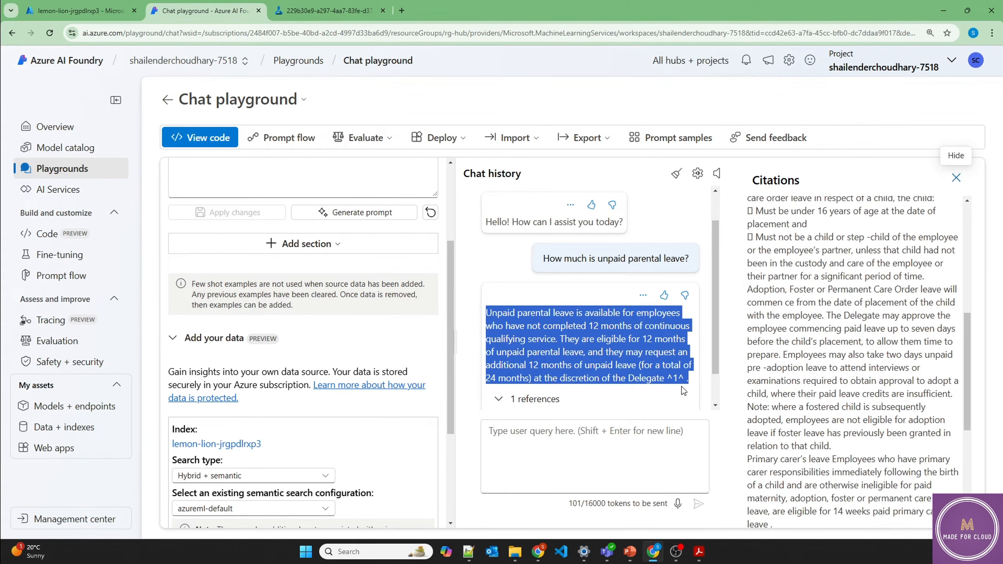
left_click(952, 179)
Ask the chat "Which car is fastest in the world?" and examine its reply.
left_click(610, 437)
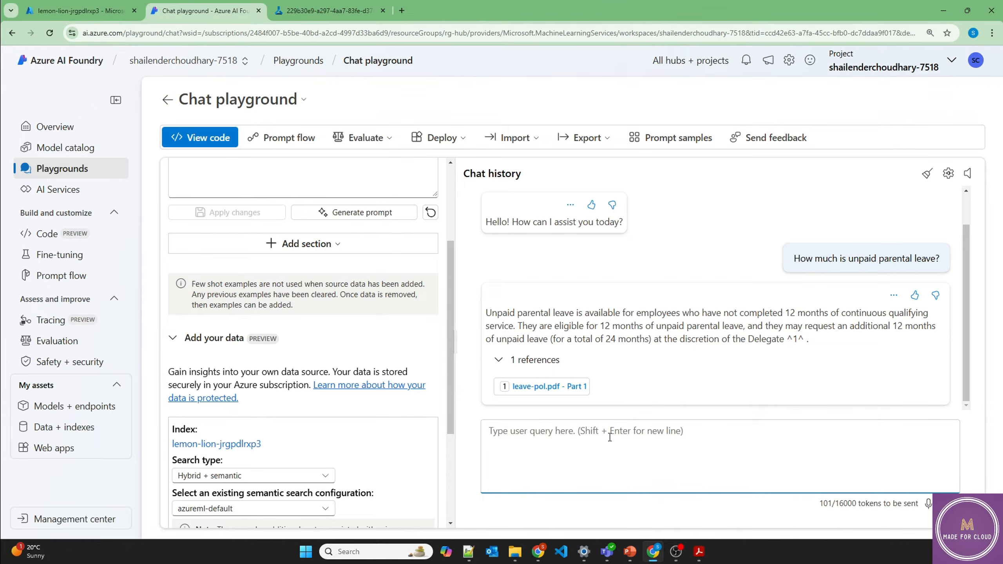
type("Whic")
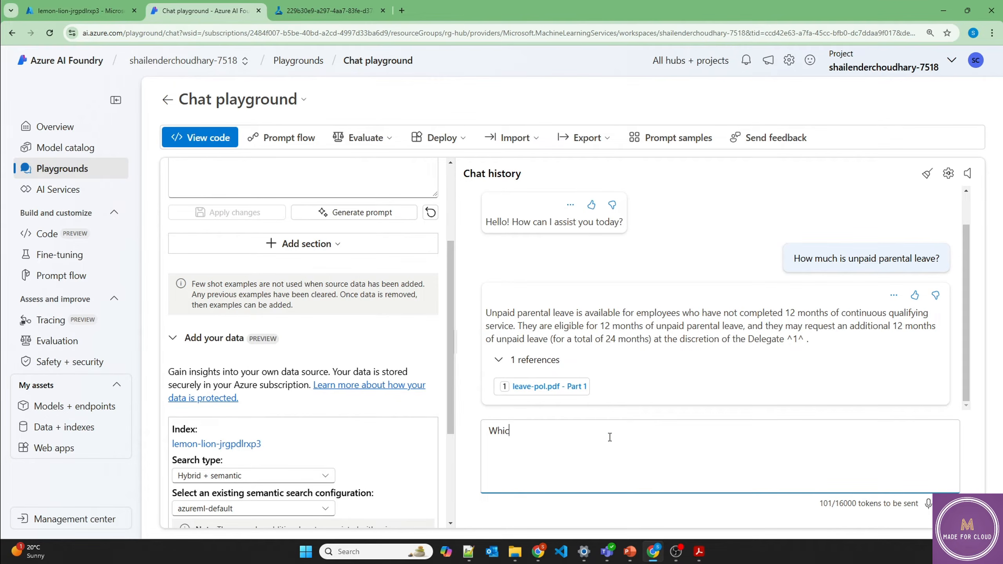
type("h car is fastest in the world?")
key("Return")
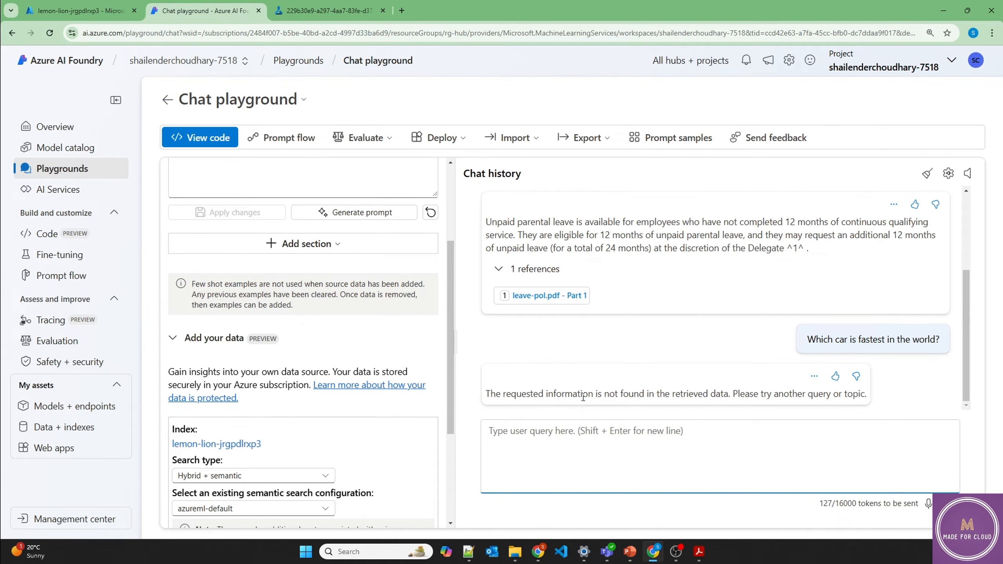
left_click_drag(639, 394, 725, 395)
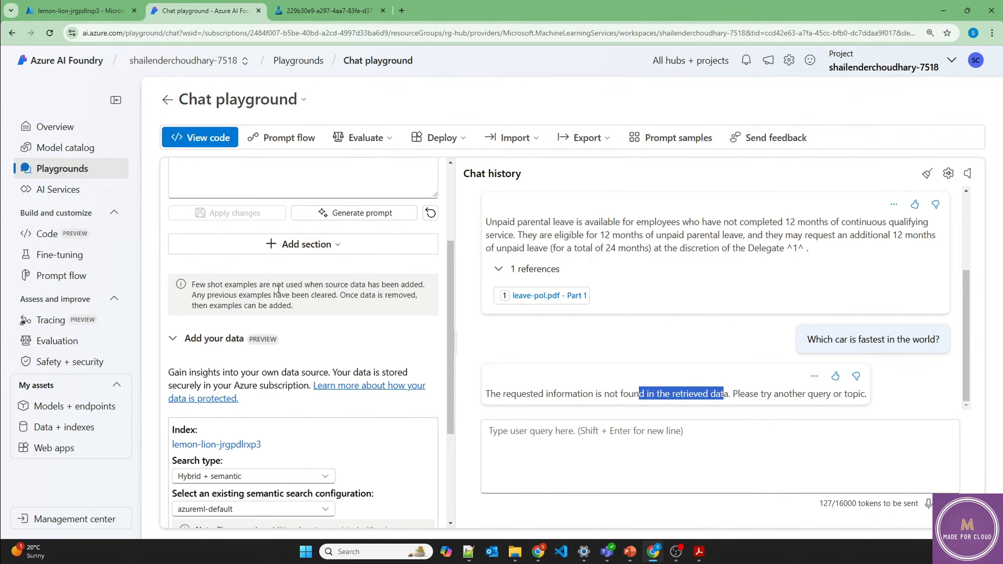
Start deploying the chat playground as a new web app and name it shaiteamsapp01.
scroll(279, 289, "up", 1)
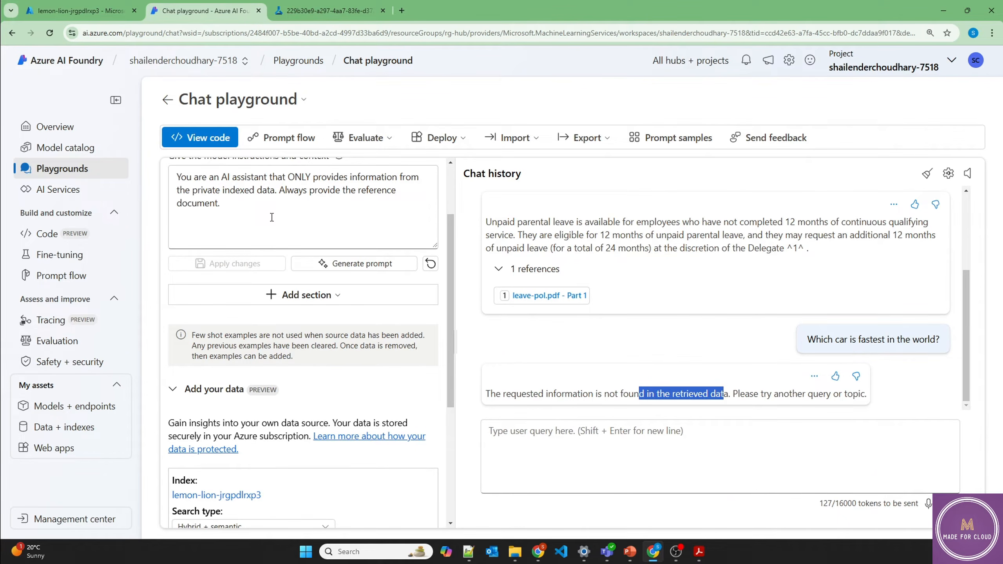
scroll(272, 218, "up", 3)
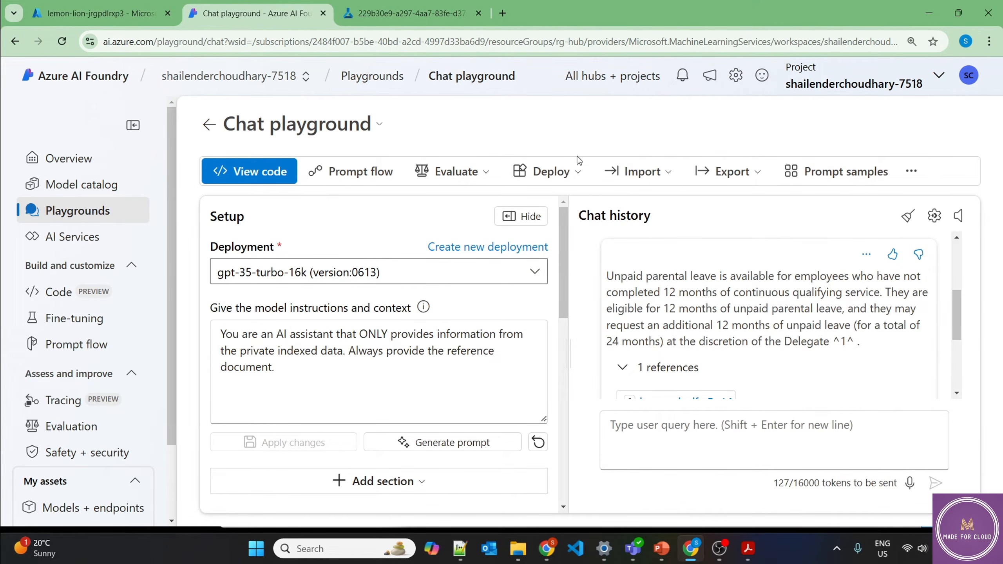
left_click(568, 172)
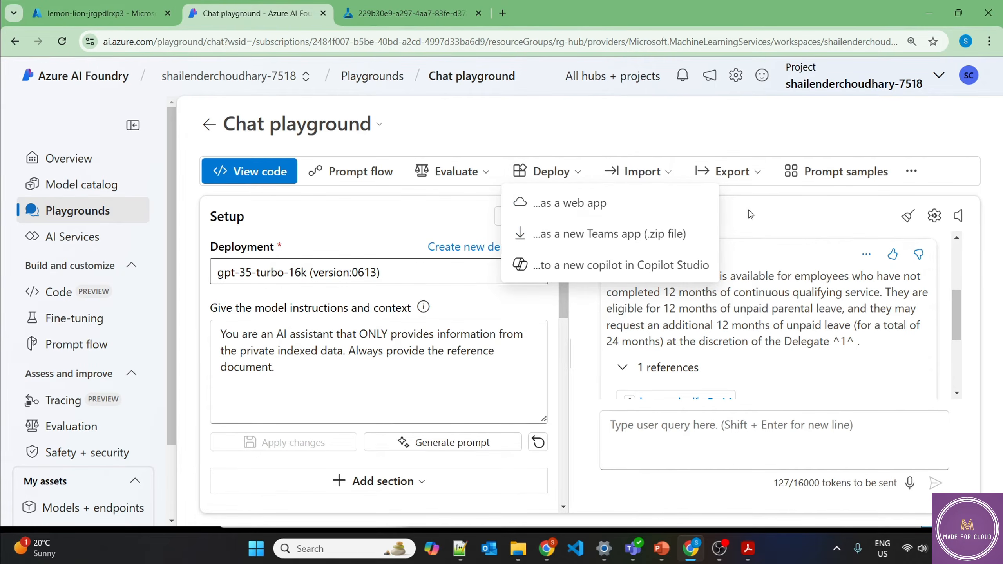
left_click(592, 211)
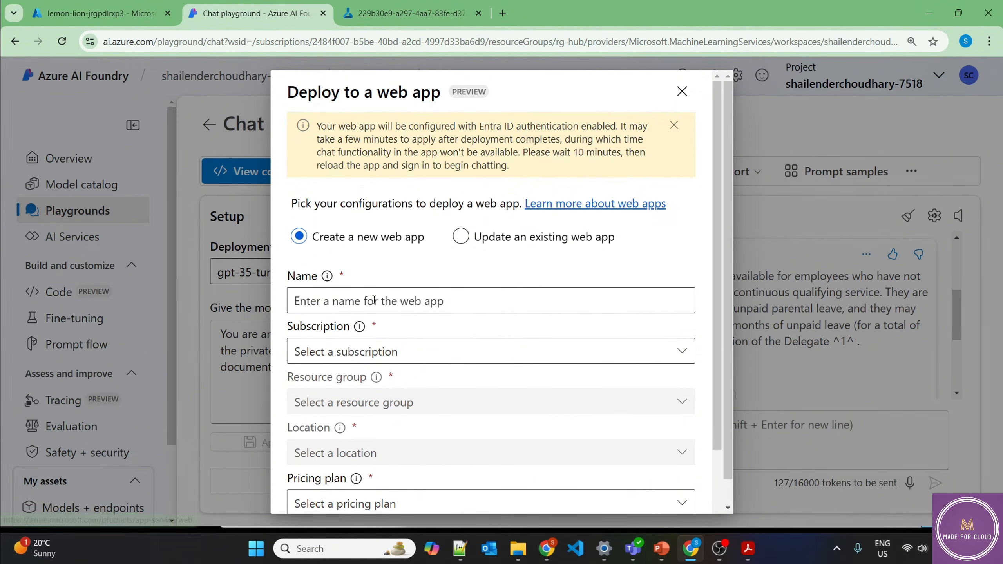
left_click(395, 301)
type("shai")
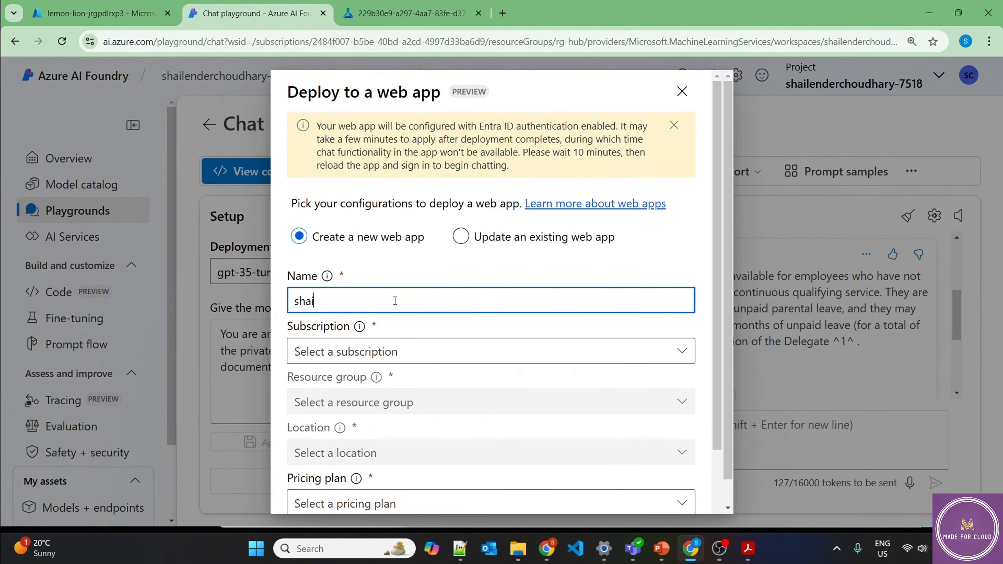
type("teamsapp01")
Set the web app's subscription to Visual Studio Enterprise Subscription, resource group to rg-hub and location to Australia East.
left_click(395, 349)
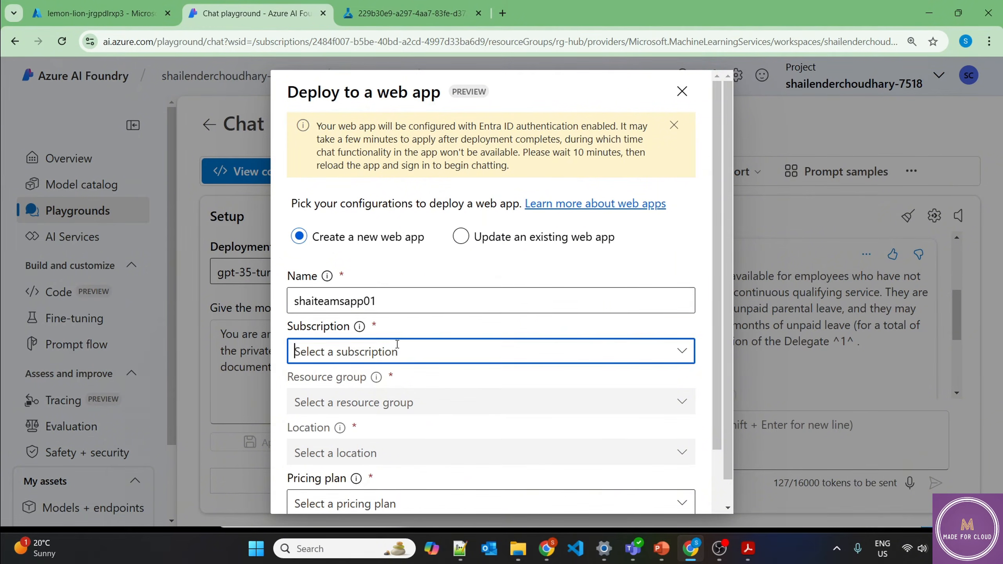
left_click(683, 356)
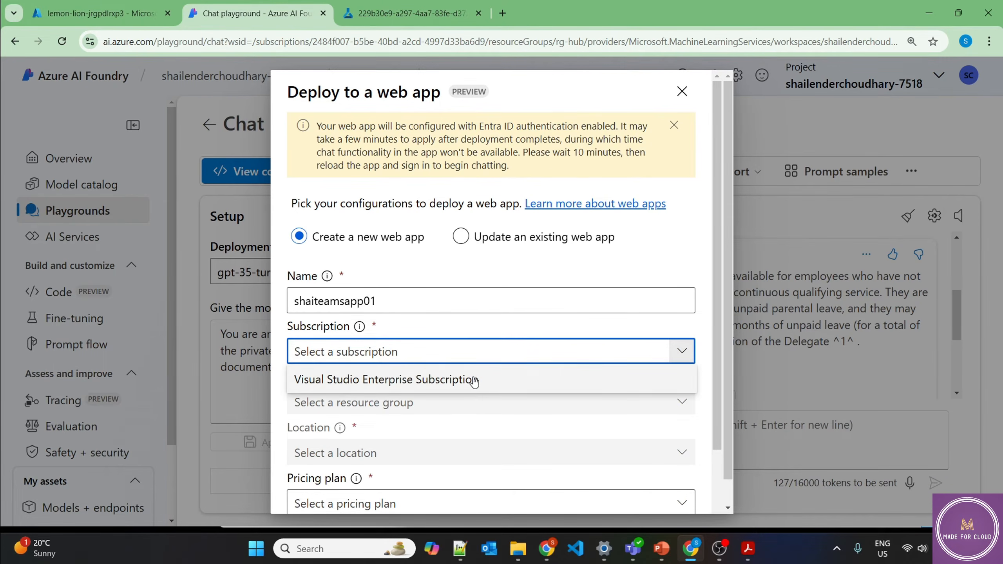
left_click(505, 378)
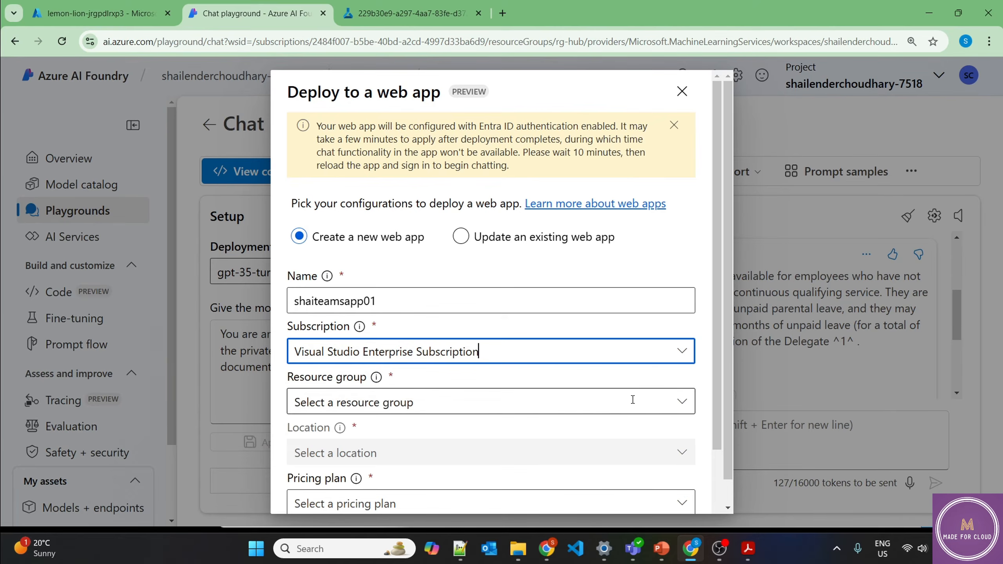
left_click(683, 401)
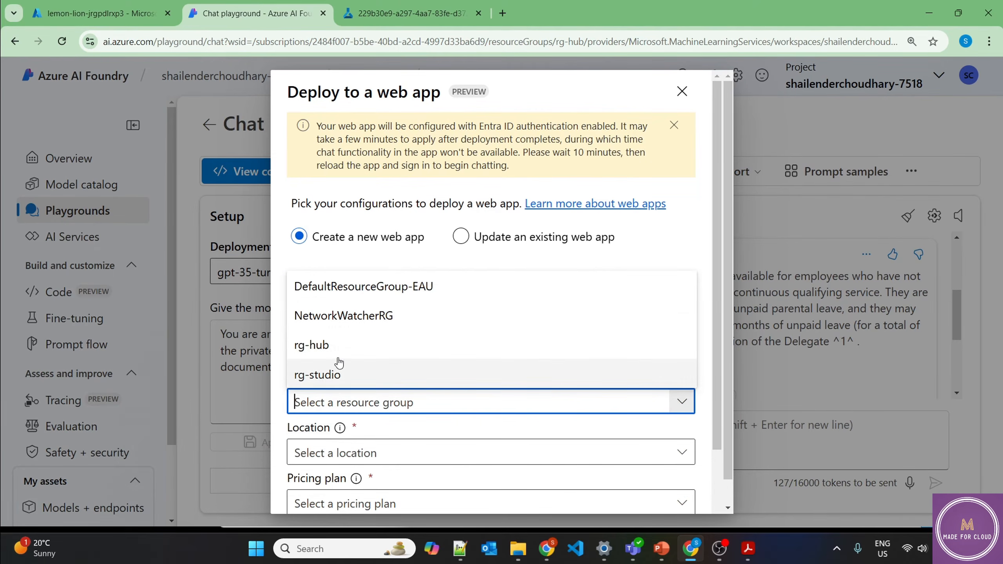
left_click(329, 348)
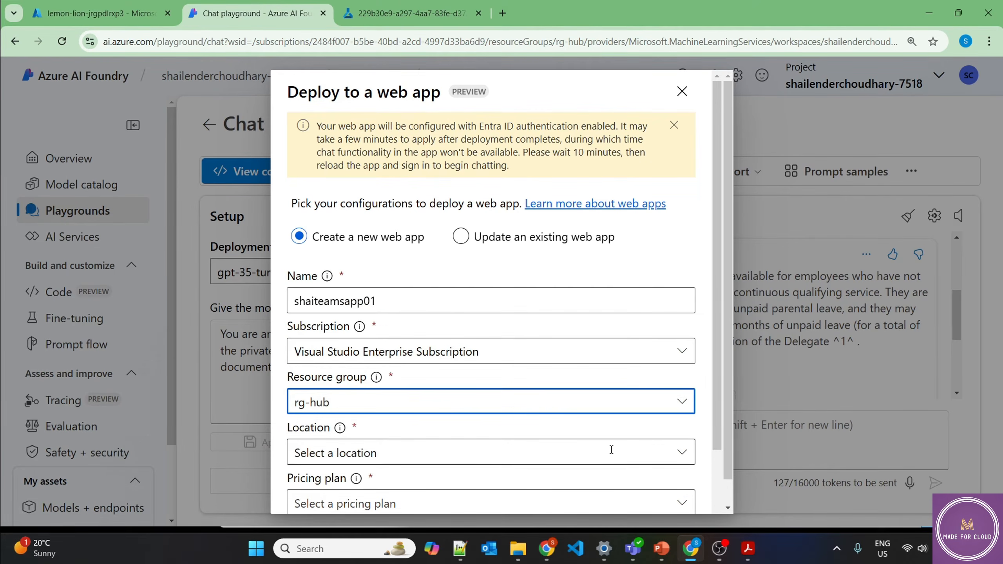
left_click(682, 452)
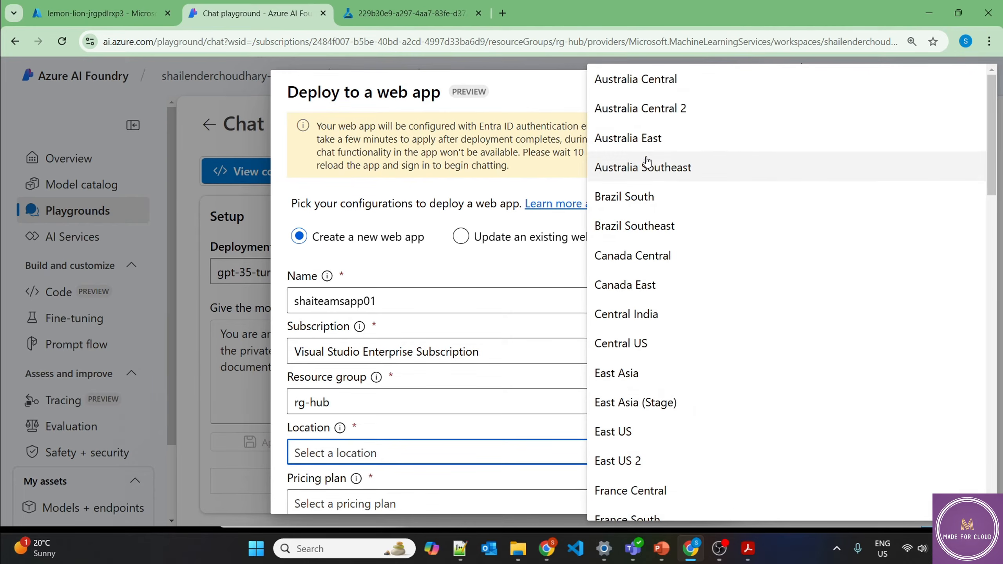
left_click(662, 150)
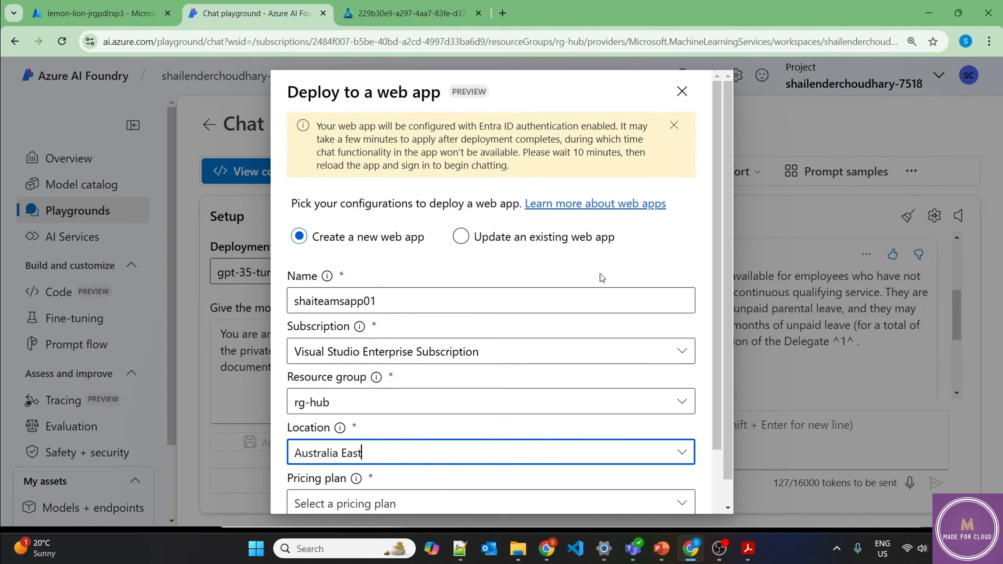
Choose the Standard (S1) pricing plan, leave chat history disabled and deploy the web app.
scroll(534, 384, "down", 2)
scroll(534, 385, "down", 1)
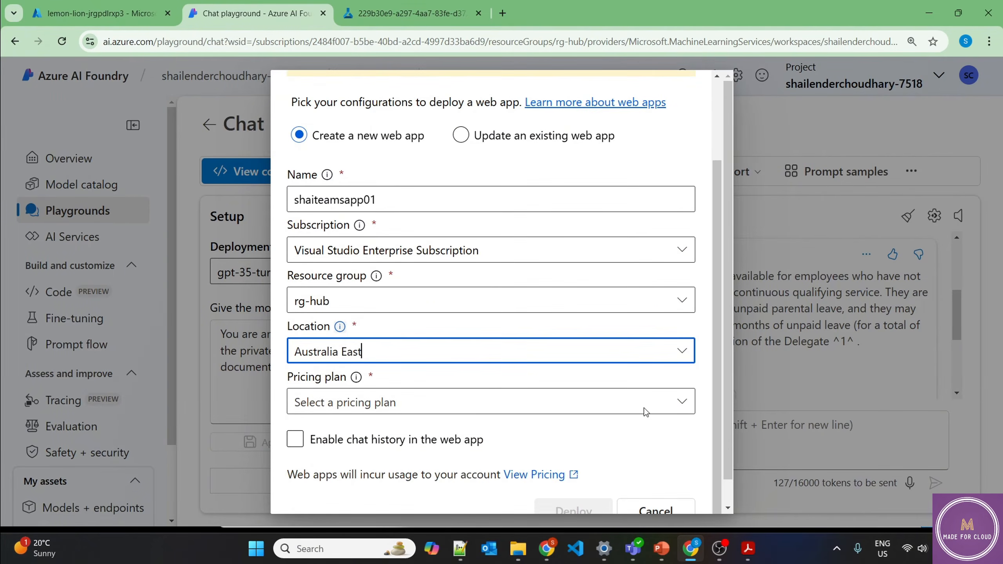
left_click(680, 381)
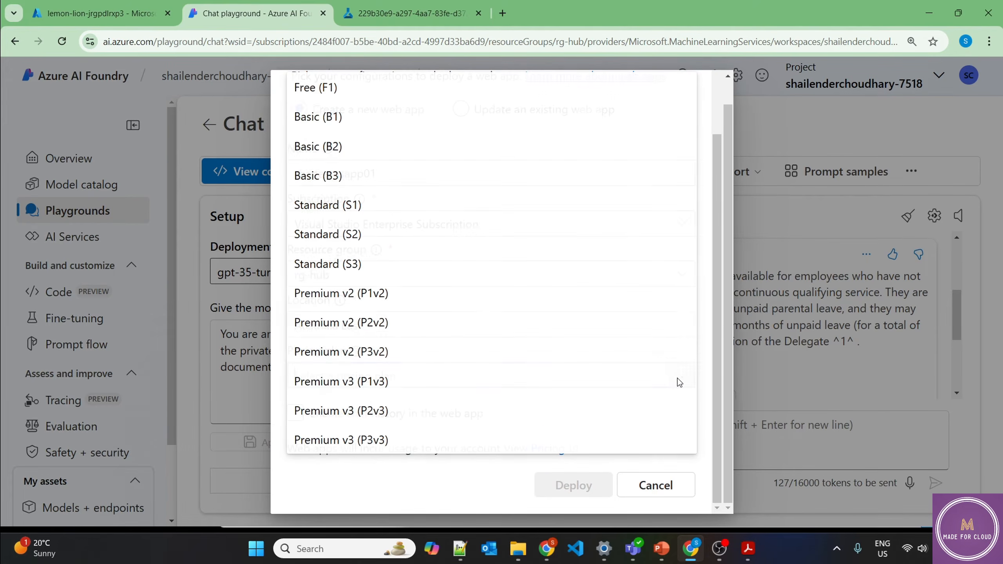
left_click(373, 196)
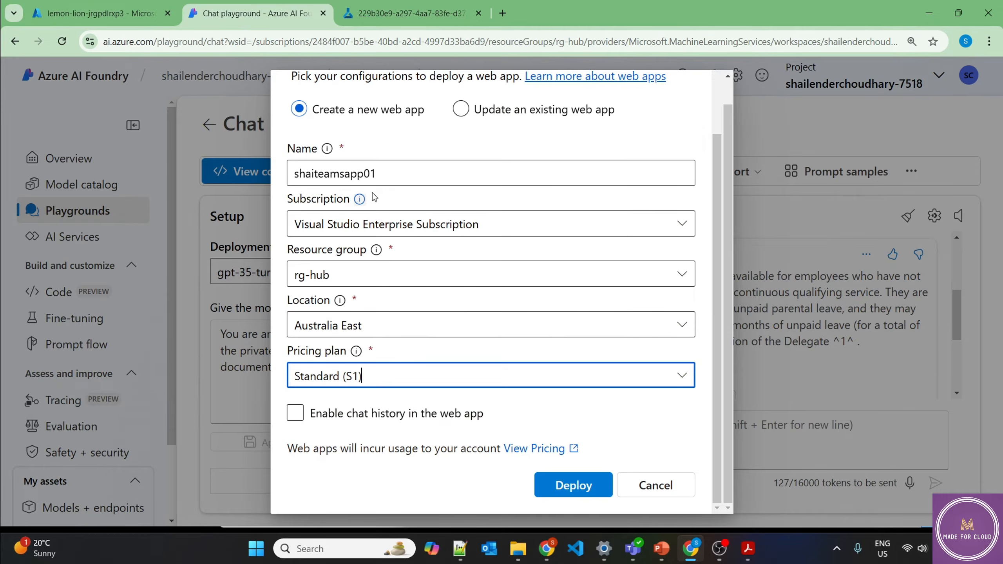
left_click(334, 419)
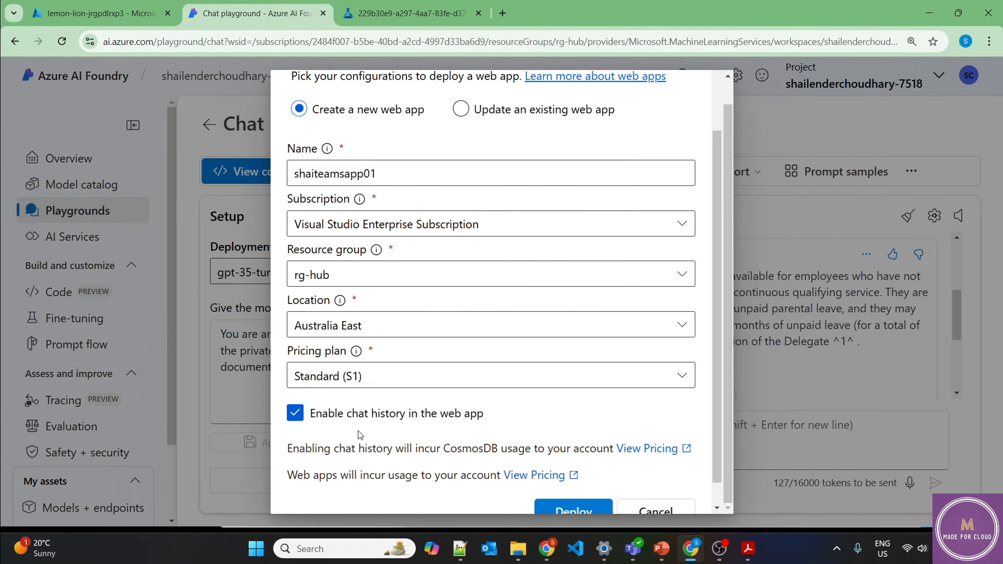
left_click(295, 414)
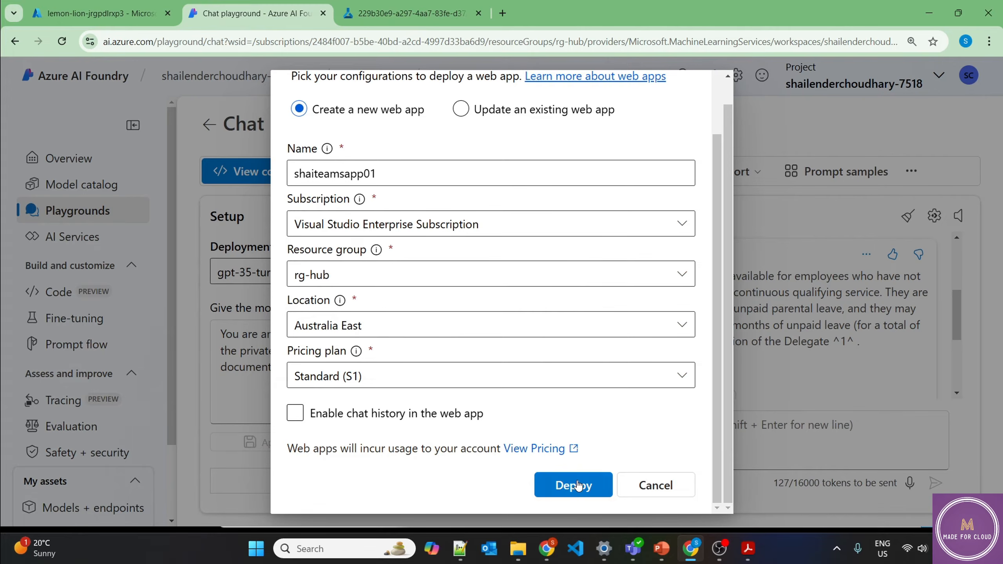
left_click(578, 486)
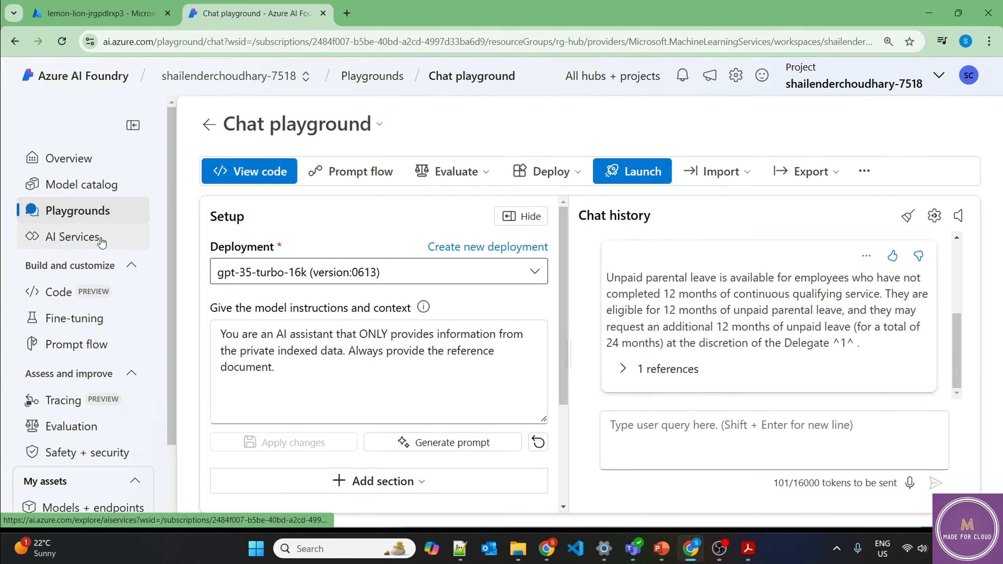
Open the project's list of web apps and launch shaiteamsapp01 from it.
scroll(102, 242, "down", 2)
left_click(71, 472)
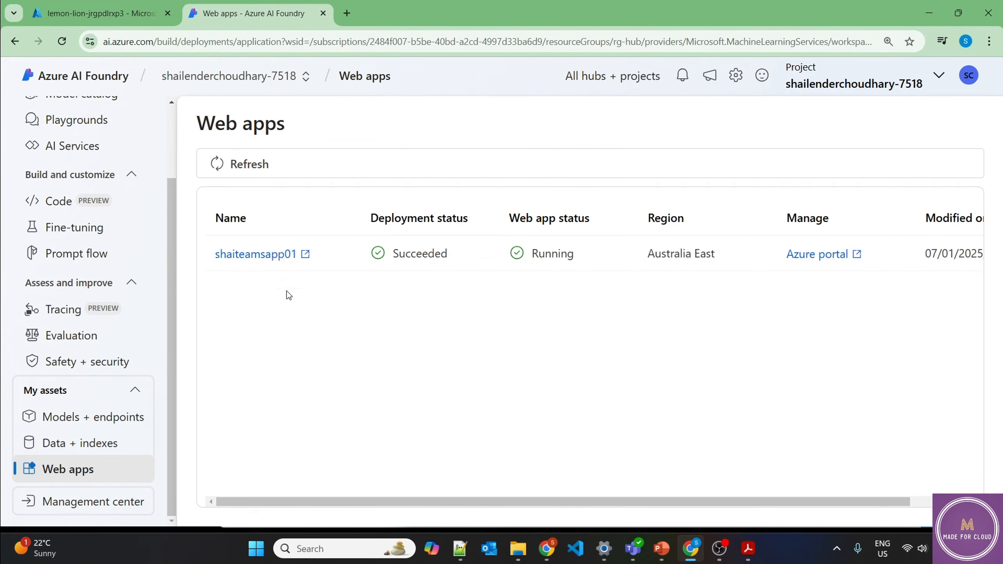
left_click(280, 256)
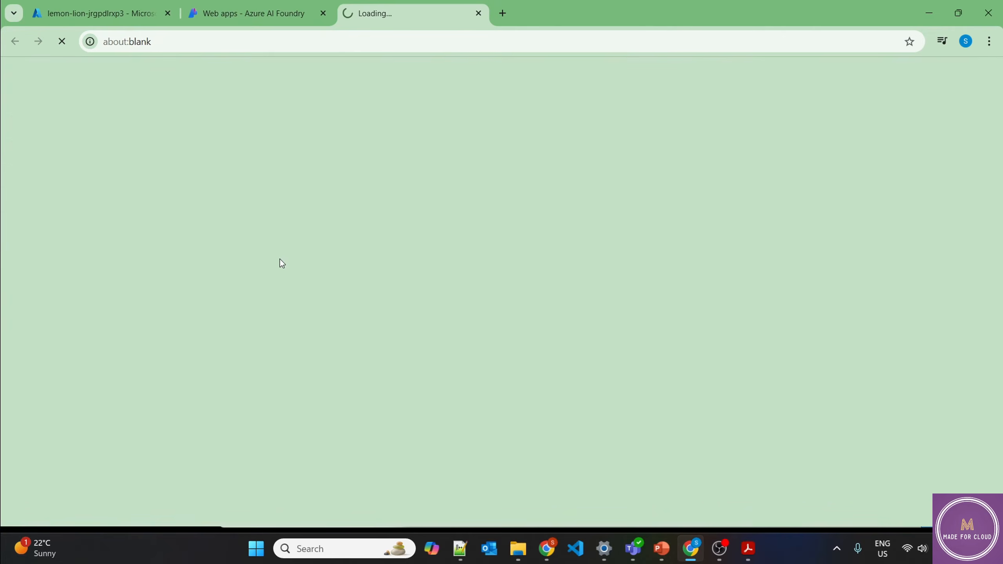
In the Azure portal, search for "web app", open shaiteamsapp01 under App Services and browse to its default domain.
left_click(155, 13)
left_click(284, 78)
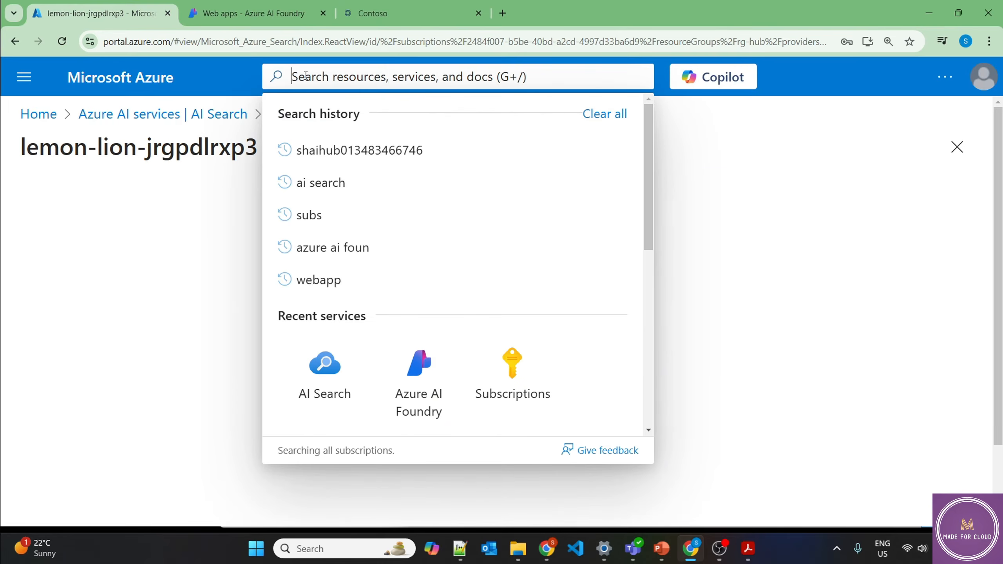
type("web app")
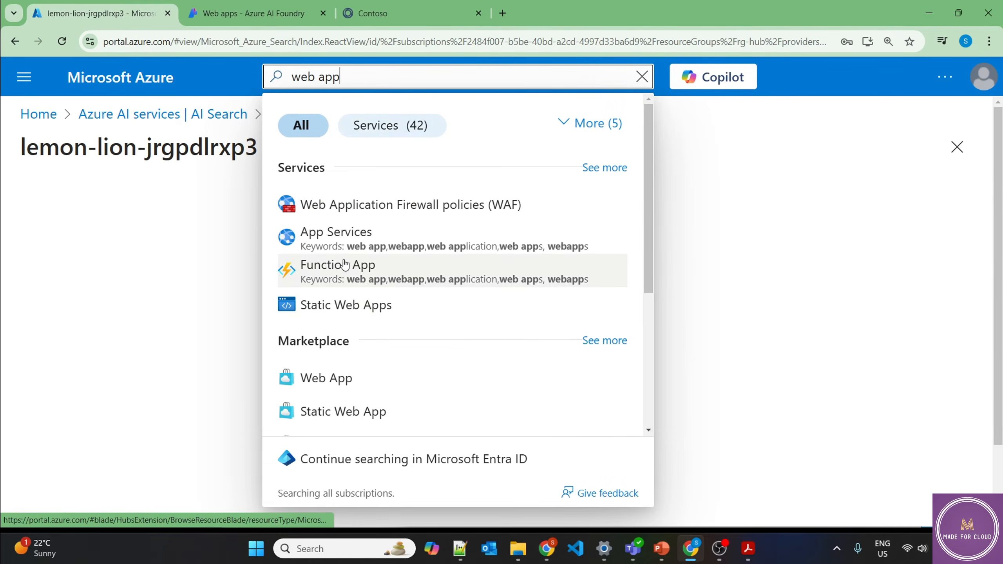
left_click(347, 245)
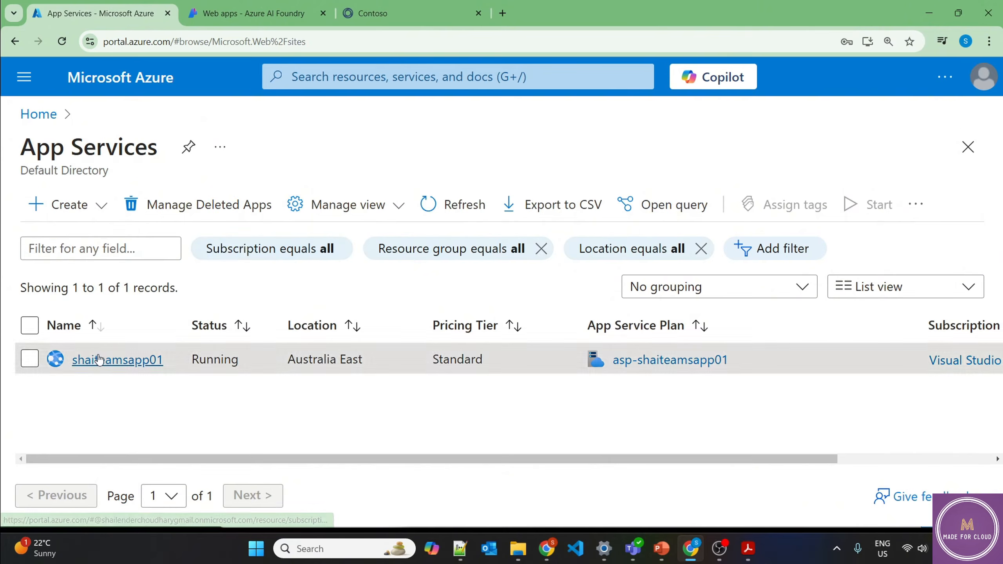
left_click(101, 359)
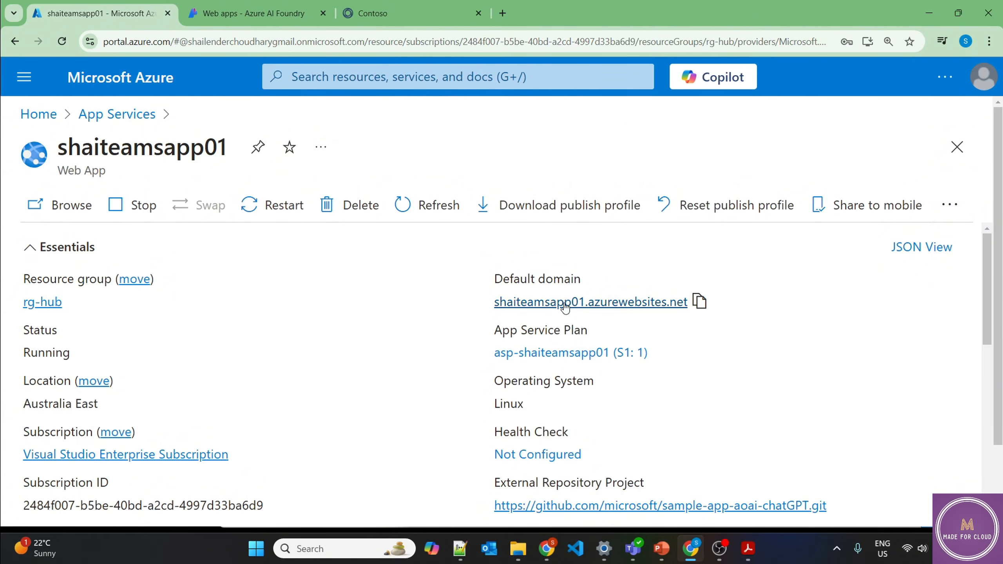
left_click(618, 306)
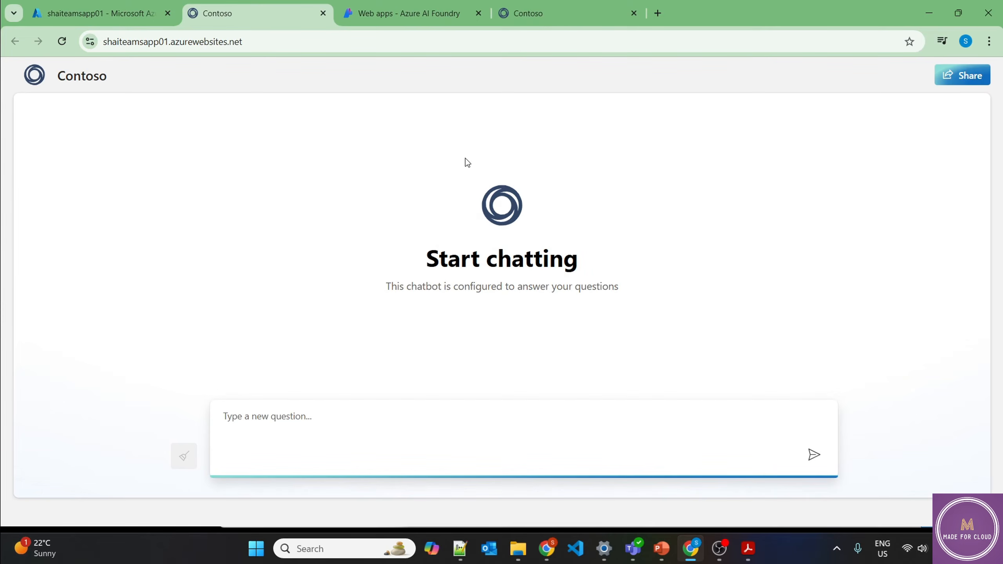
Close the duplicate Contoso page and send "Hi" to the deployed chatbot.
left_click(634, 14)
left_click(397, 430)
type("Hi")
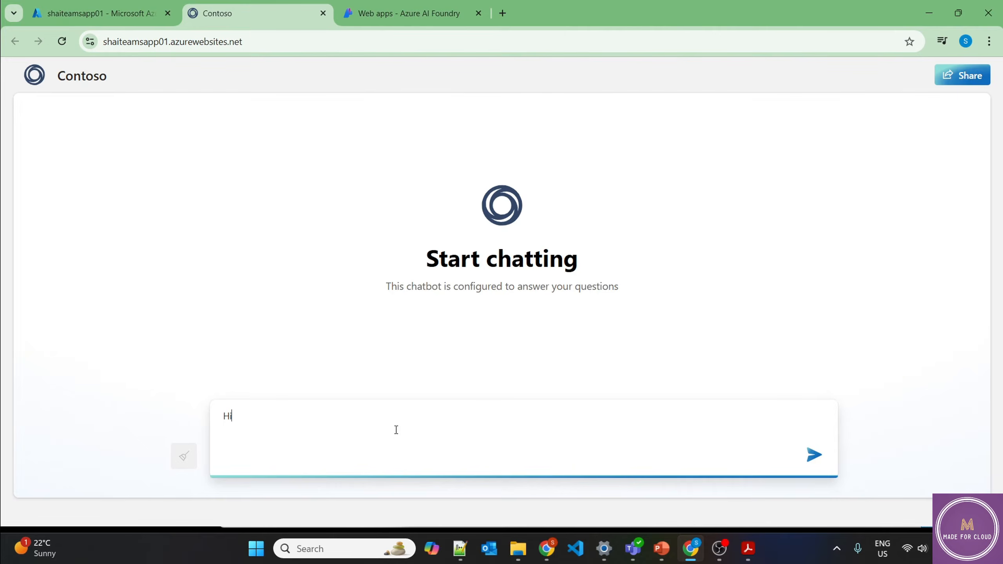
key("Return")
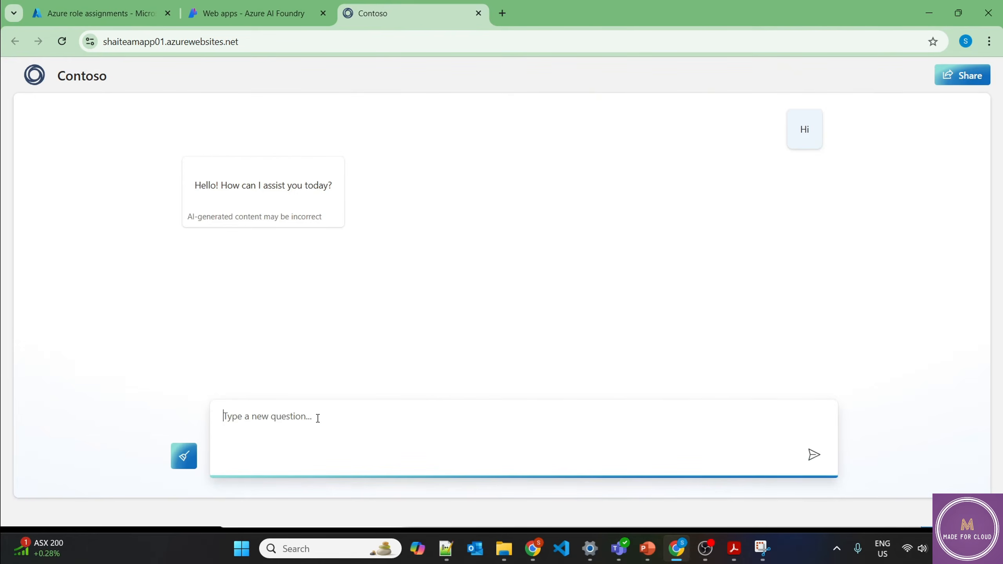
Ask the web app chatbot "How much are unpaid parental leaves?".
type("How much are u")
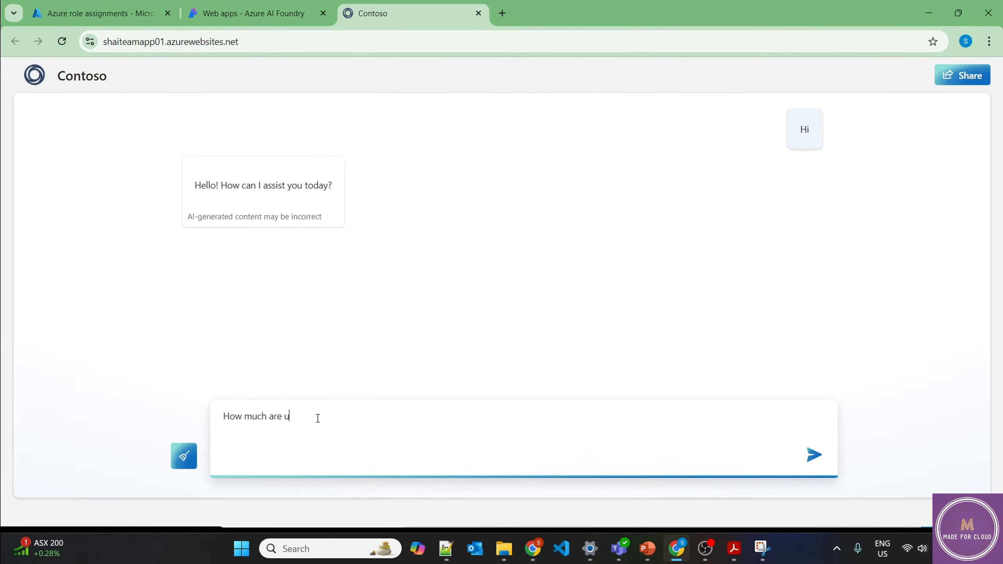
type("npaid parental leaves?")
key("Return")
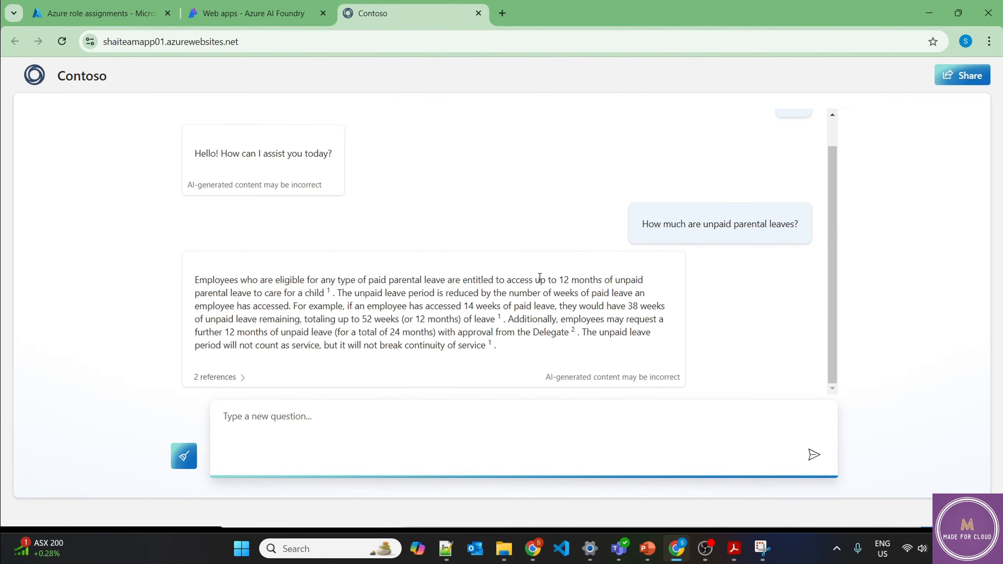
Expand the answer's references, read through the first leave-pol.pdf citation and close it.
left_click(226, 377)
left_click(233, 393)
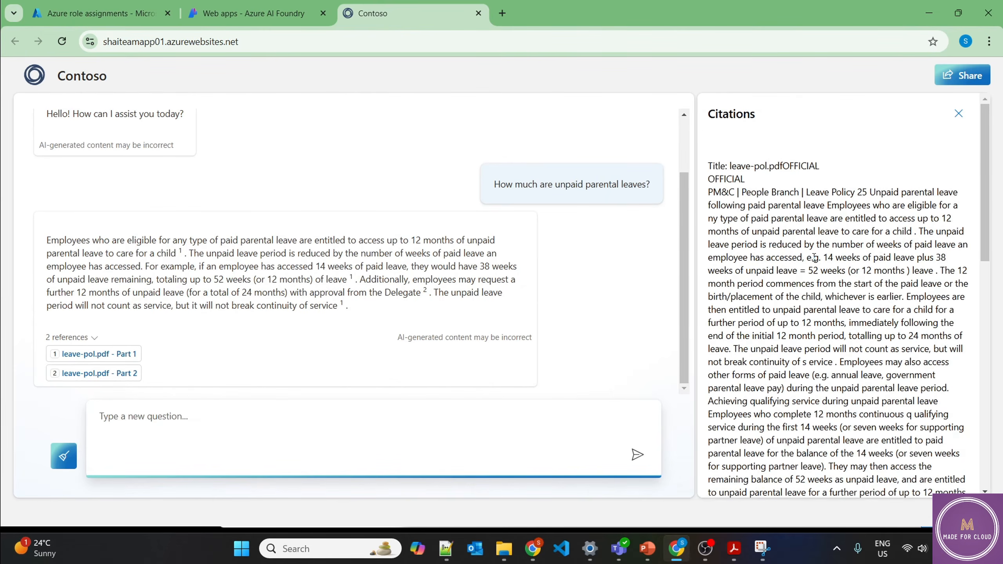
scroll(815, 257, "down", 15)
scroll(775, 256, "up", 15)
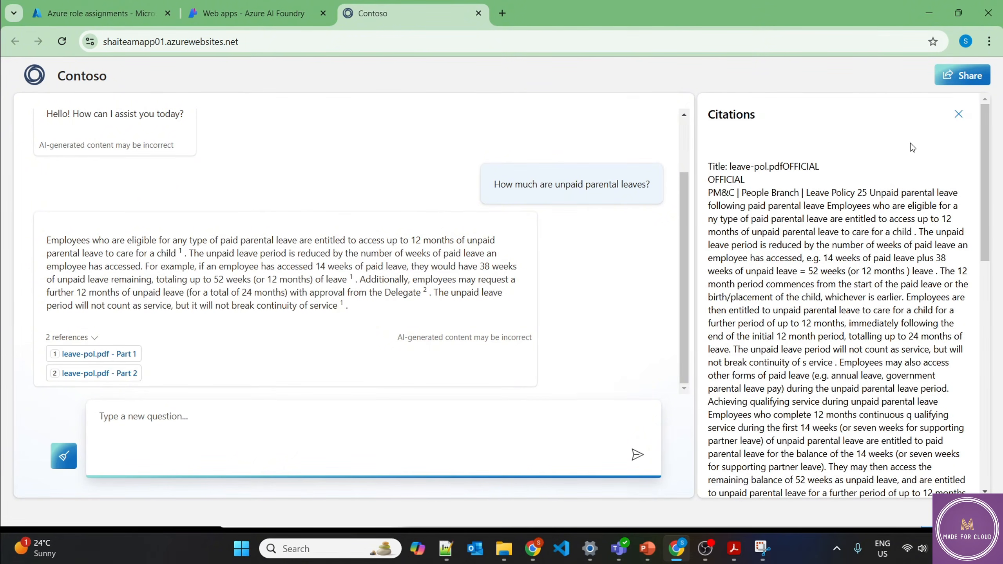
left_click(958, 114)
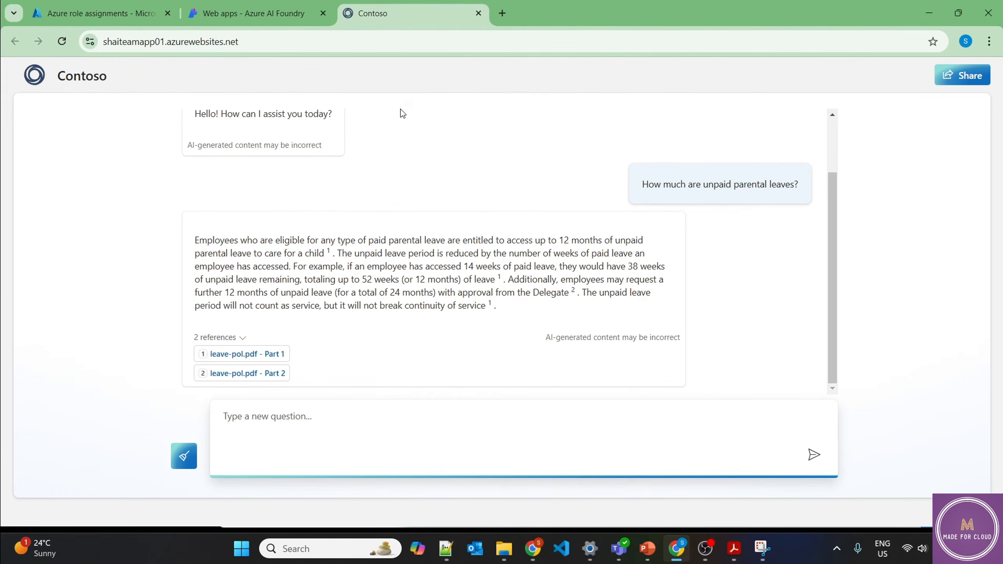
scroll(447, 207, "up", 1)
scroll(447, 207, "down", 1)
Switch to Microsoft Teams, open the Developer Portal and create a new app named HR-Leavepolicy.
left_click(622, 548)
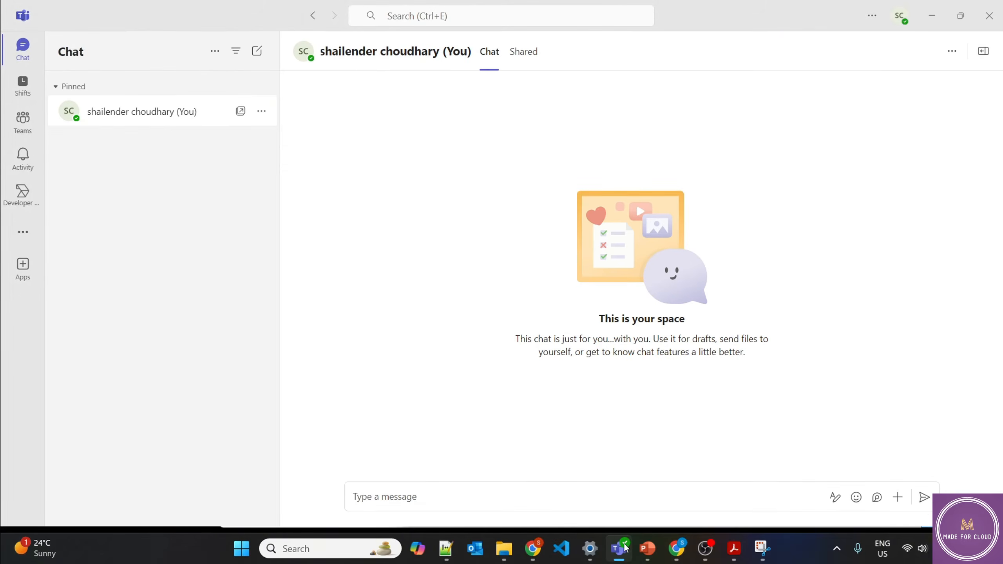
left_click(21, 197)
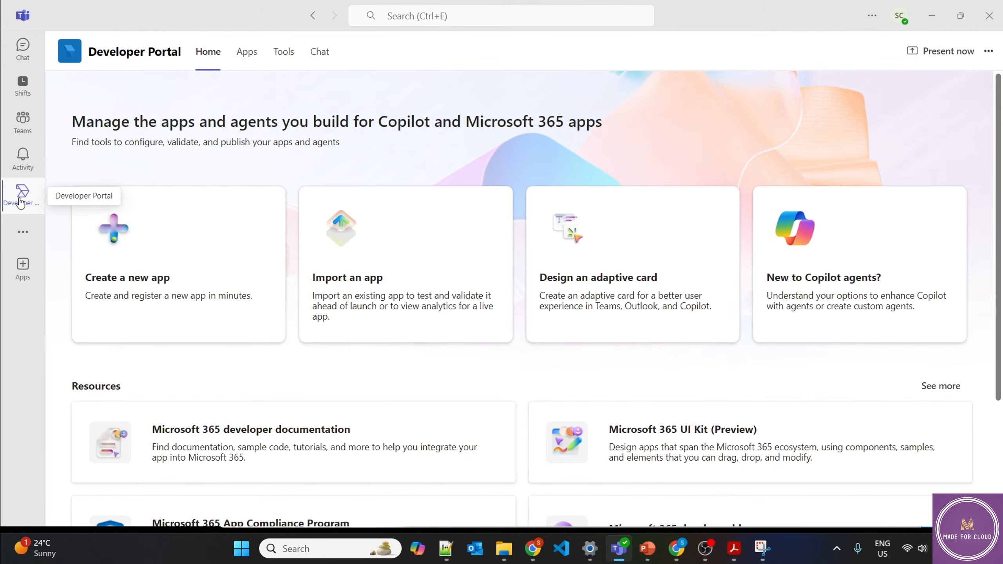
left_click(158, 252)
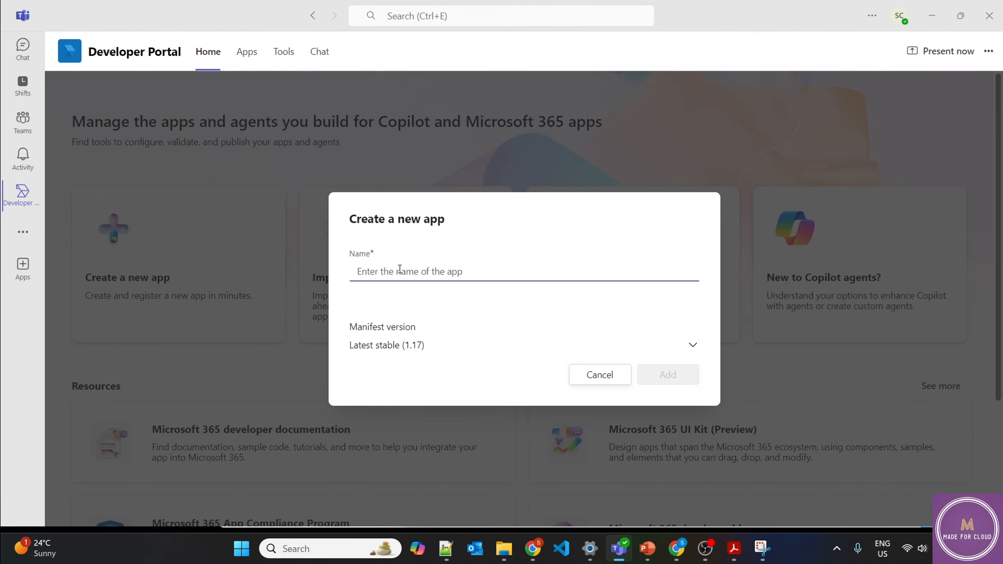
type("Leave")
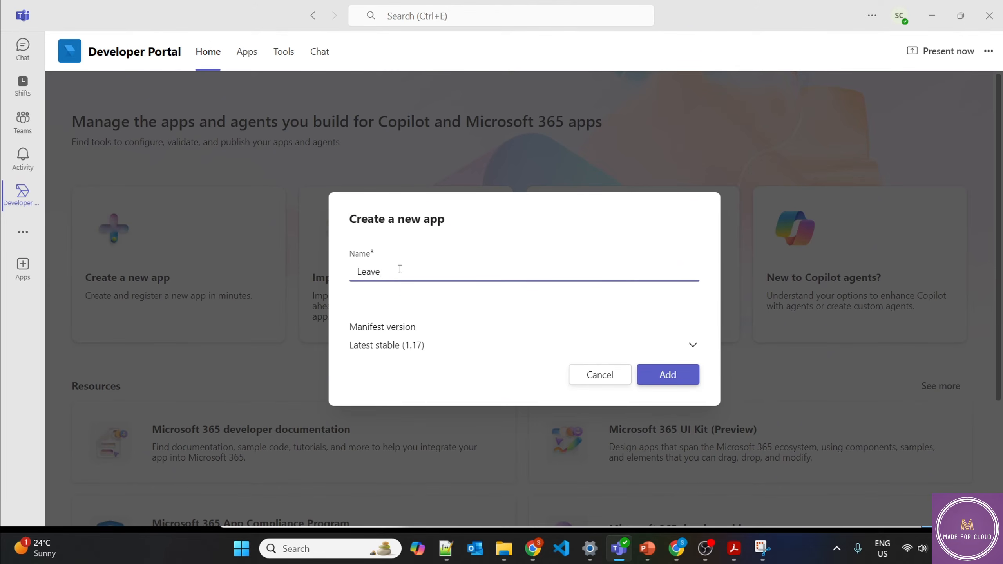
type("policy")
type("HR-")
left_click(681, 380)
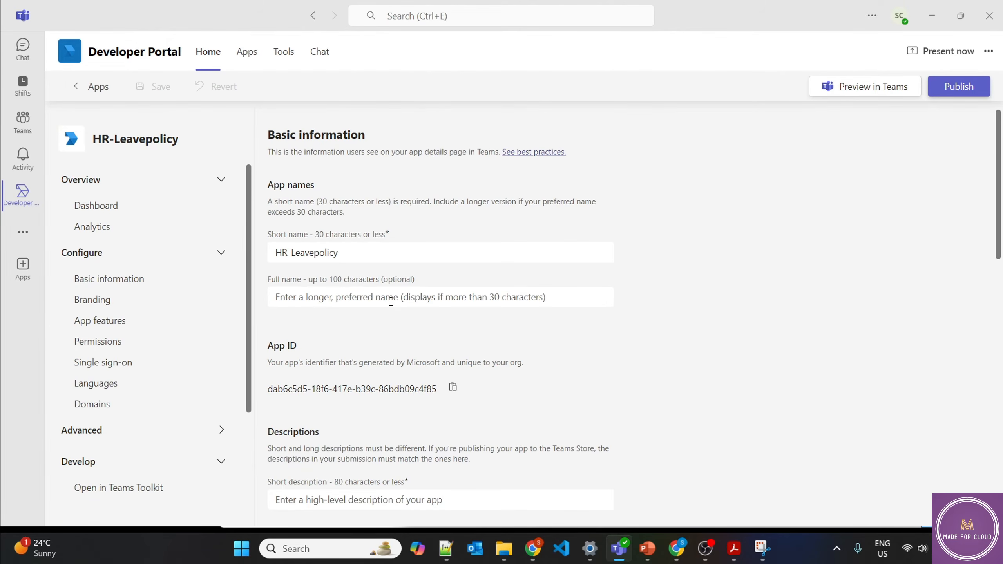
Set both the short and long descriptions of the app to "Leave policy for Made for cloud ORG".
scroll(443, 323, "down", 2)
scroll(364, 390, "down", 4)
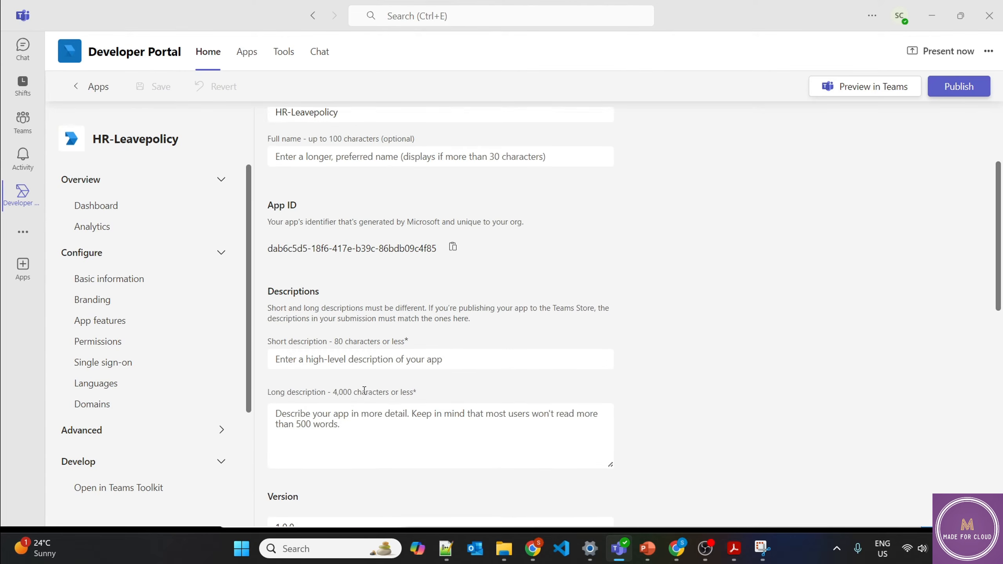
scroll(364, 391, "up", 5)
scroll(392, 403, "down", 4)
scroll(370, 392, "up", 4)
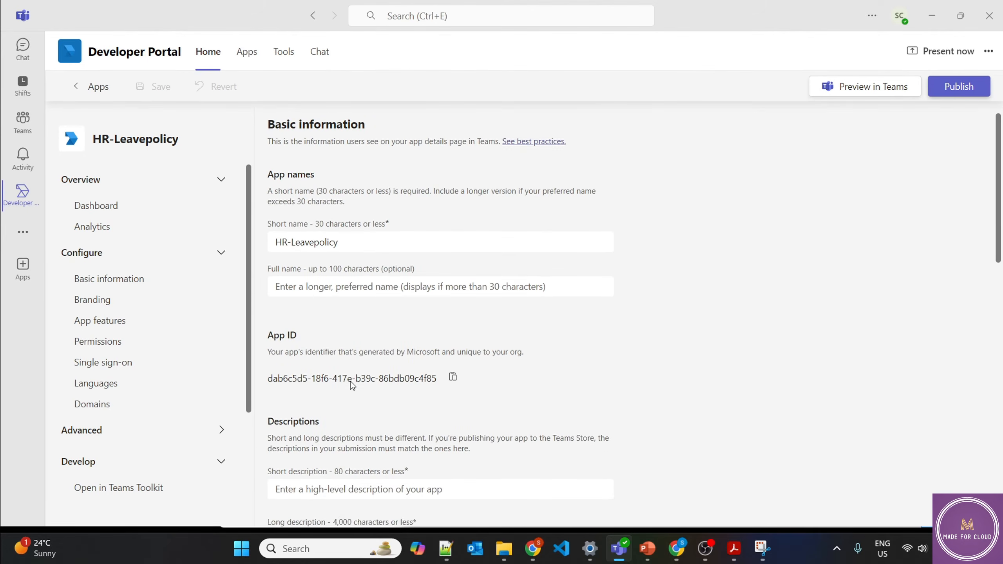
left_click(350, 252)
key("ctrl+a")
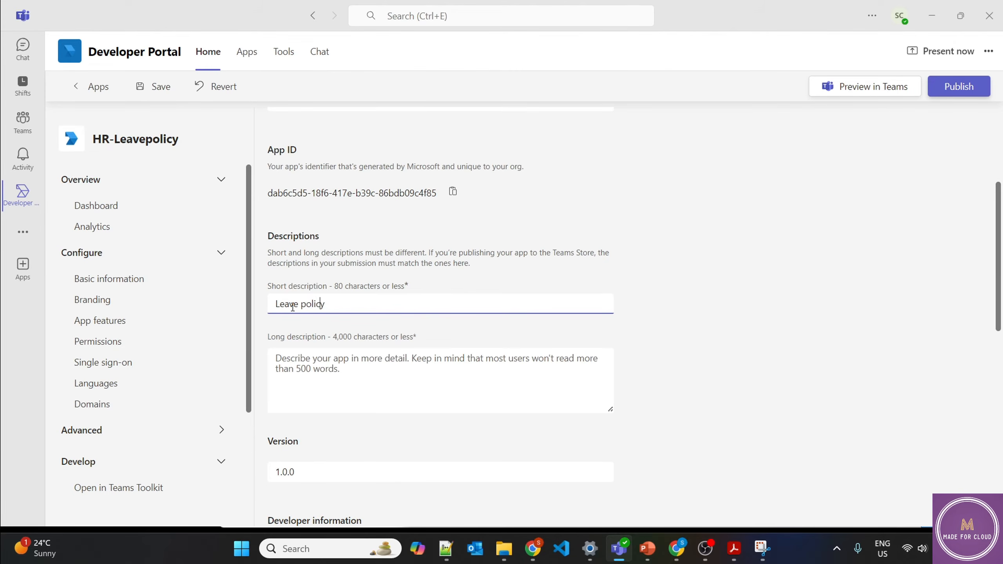
type("for Made for cloud ORG")
left_click_drag(425, 304, 226, 313)
key("ctrl+c")
left_click(327, 374)
key("ctrl+v")
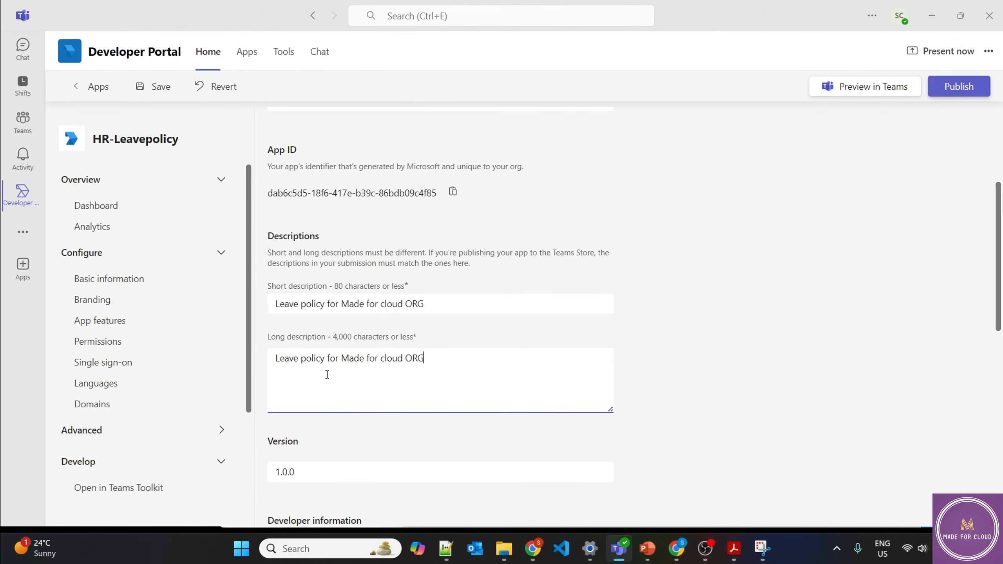
scroll(629, 378, "down", 5)
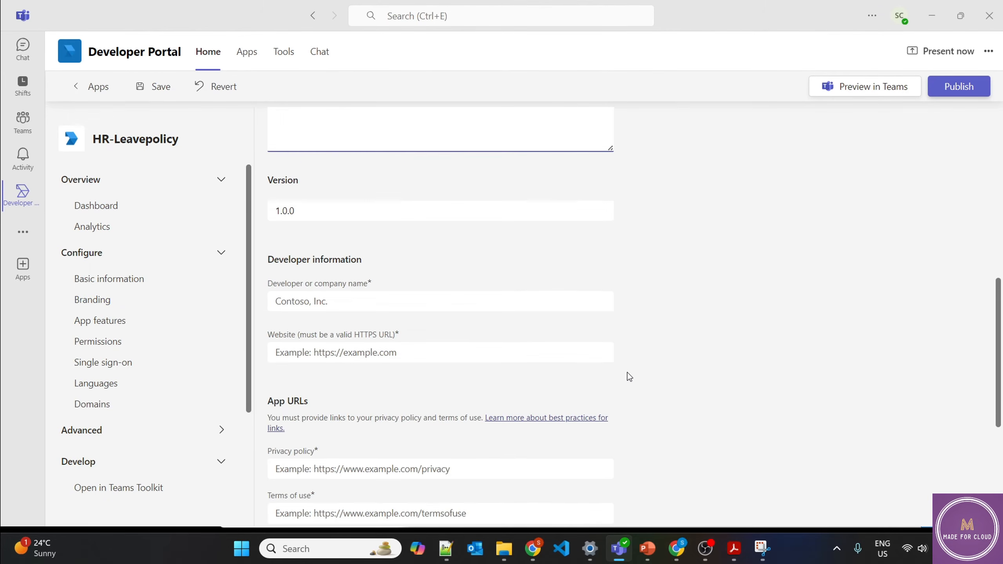
left_click(355, 302)
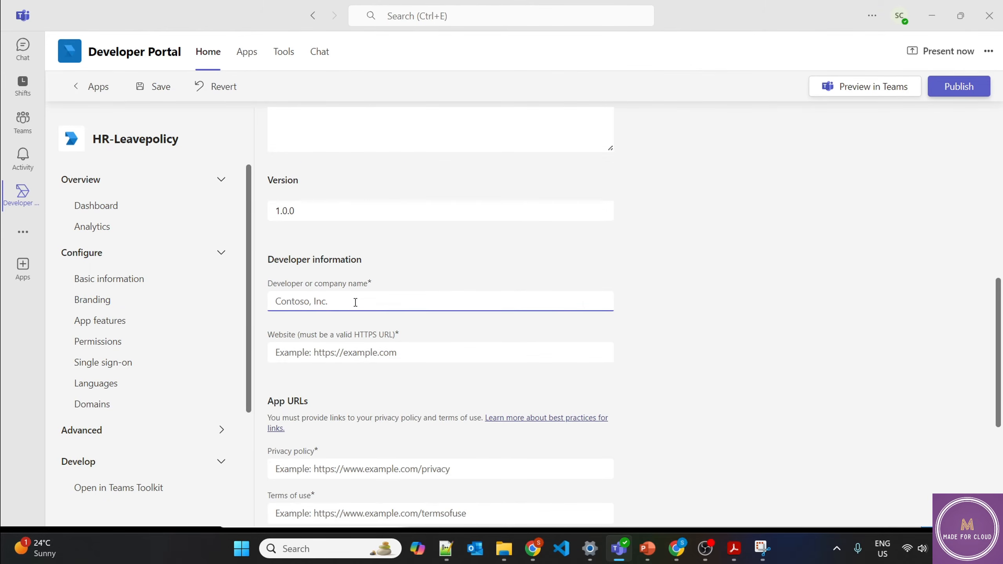
type("Made for cloud")
left_click(369, 349)
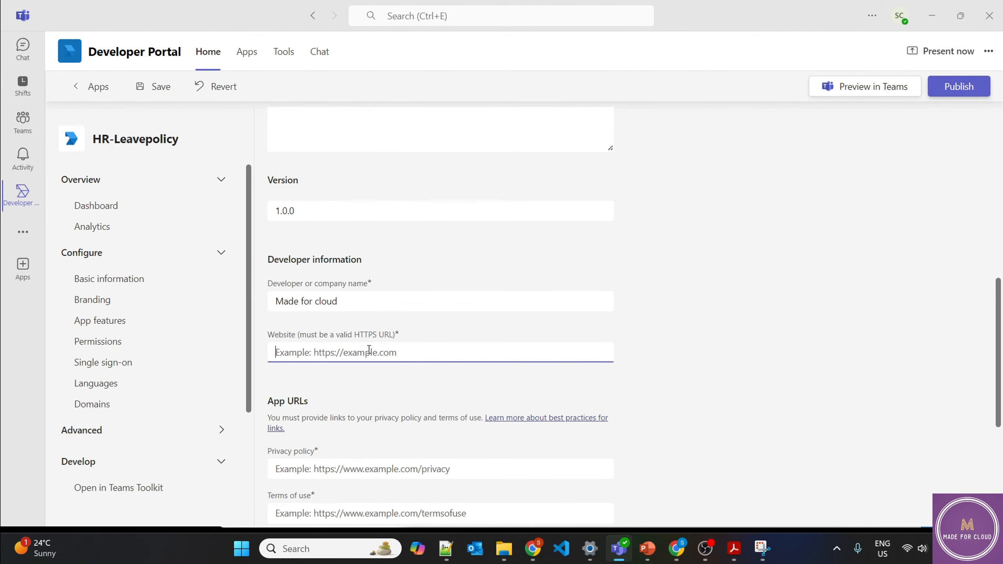
key("alt+Tab")
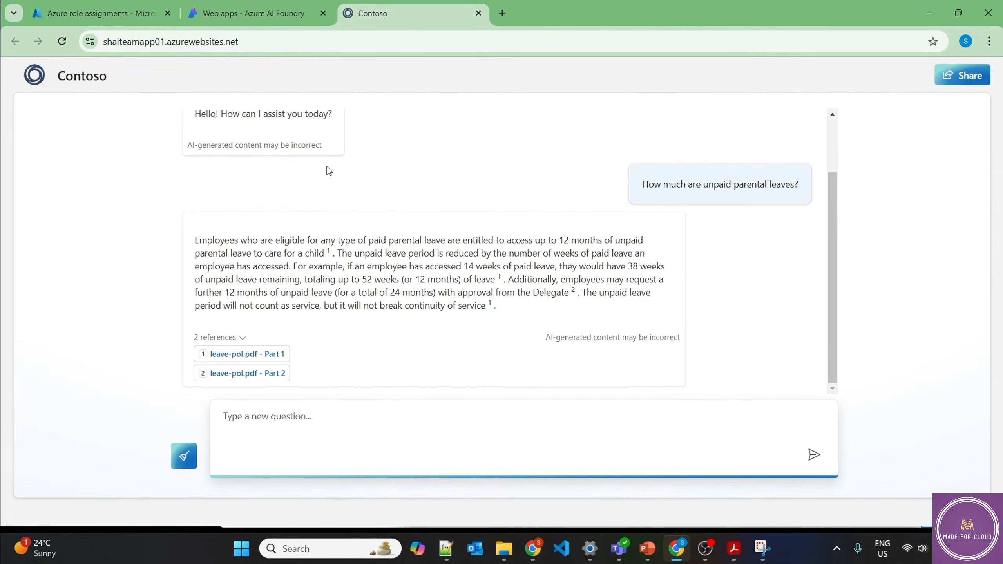
left_click(252, 42)
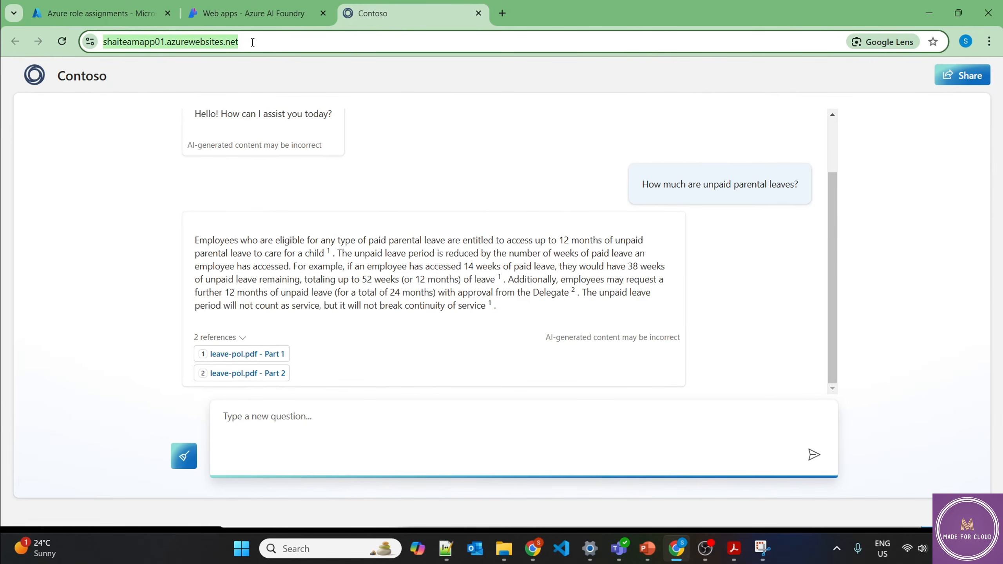
key("alt+Tab")
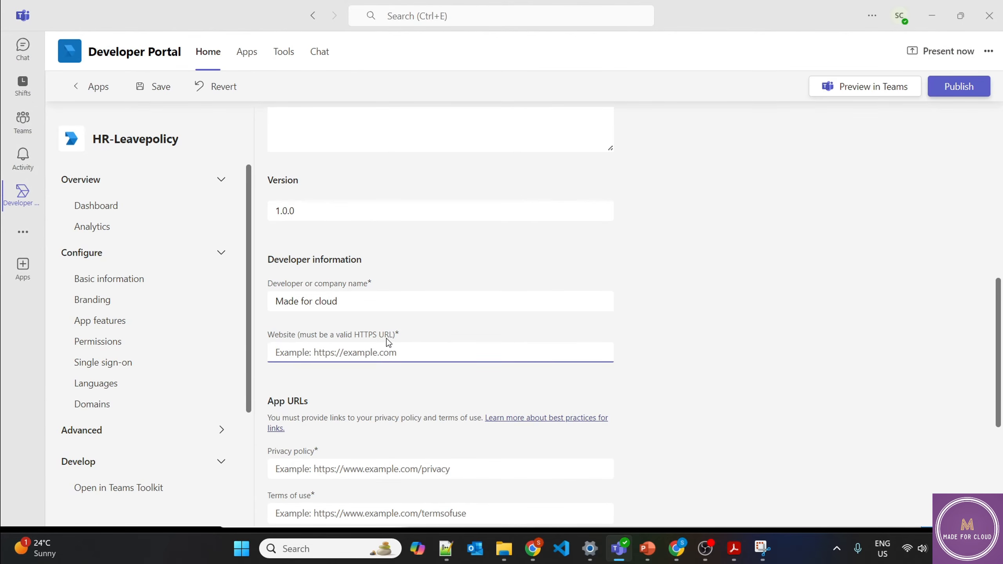
key("ctrl+v")
scroll(666, 390, "down", 2)
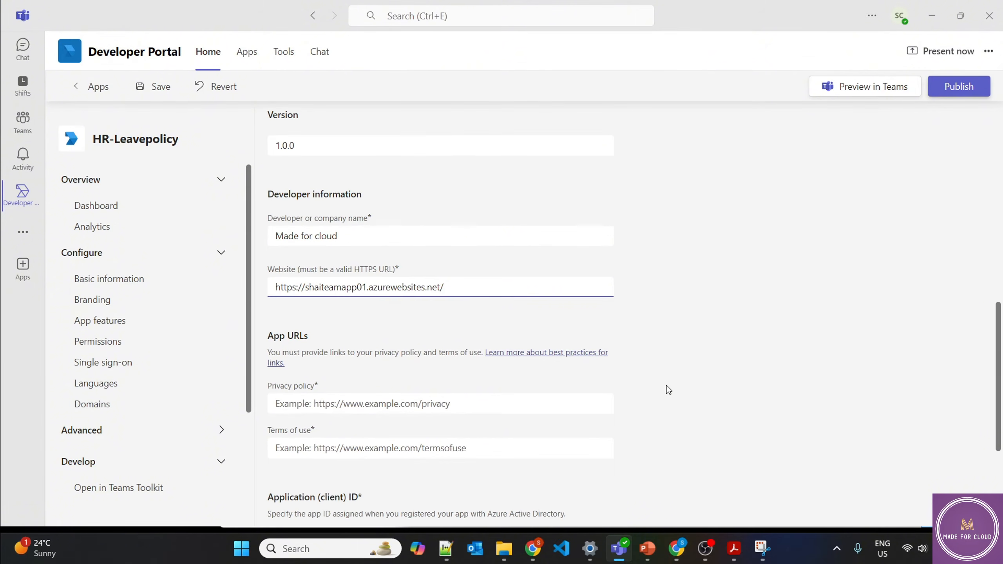
left_click(384, 399)
key("ctrl+v")
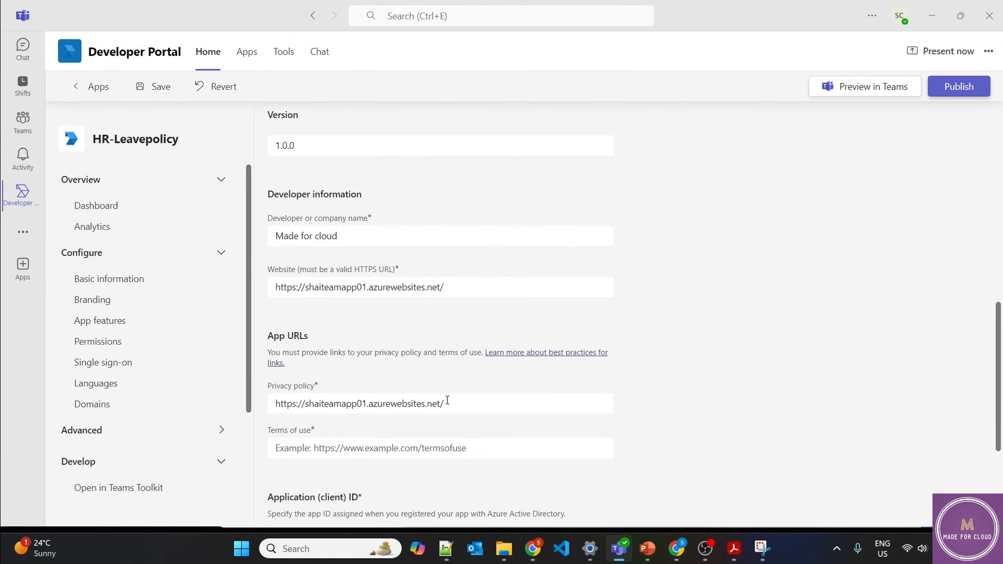
left_click(391, 453)
key("ctrl+v")
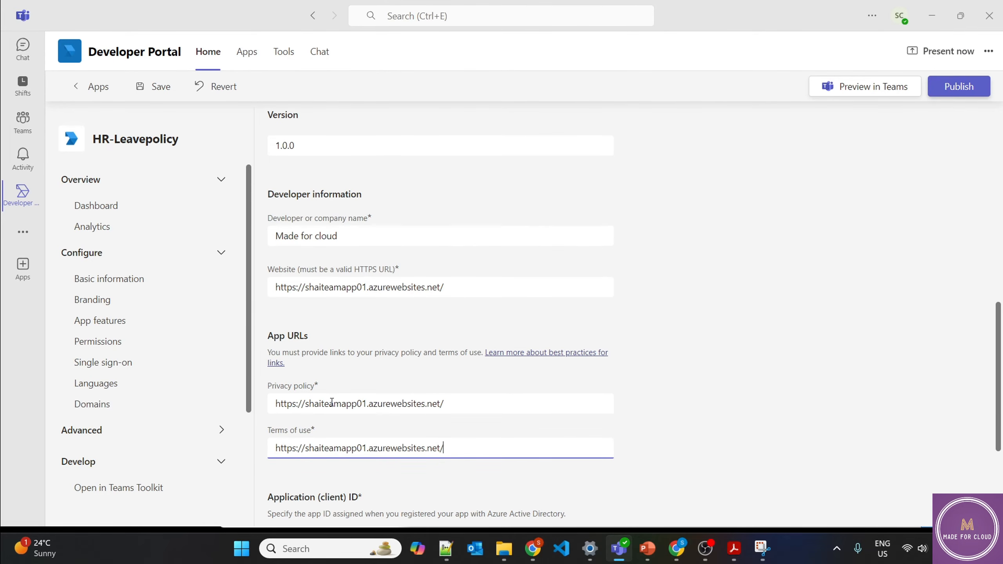
left_click(654, 411)
scroll(654, 412, "down", 3)
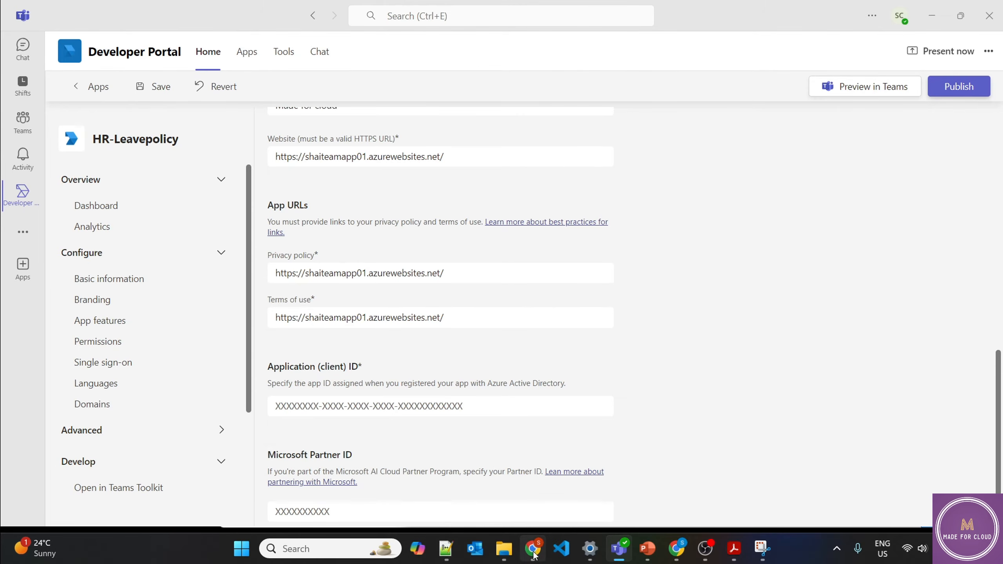
Switch to the Azure portal, search for "entra", open Microsoft Entra ID and list all applications under its app registrations.
left_click(676, 548)
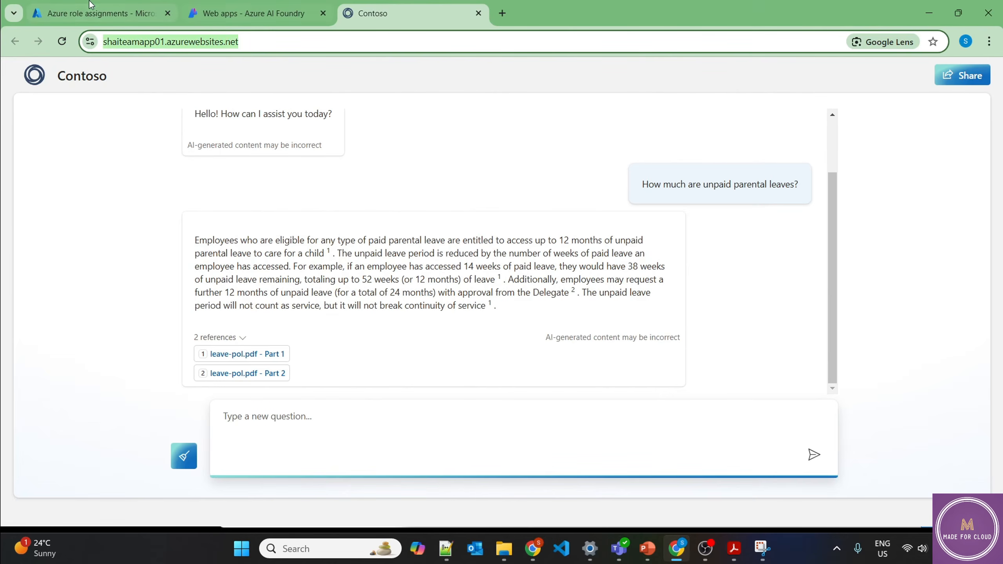
left_click(102, 13)
left_click(284, 74)
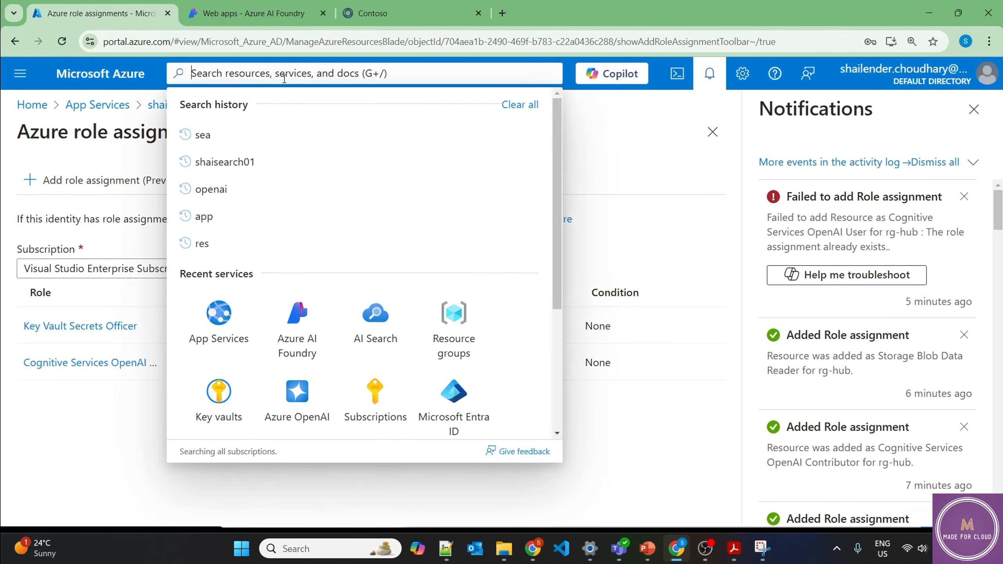
type("entra")
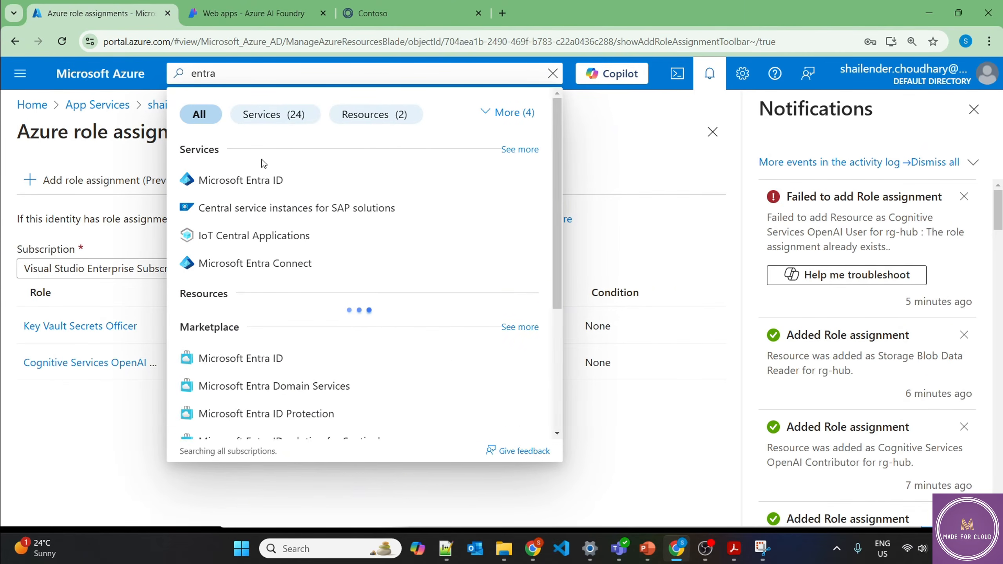
left_click(258, 179)
left_click(68, 294)
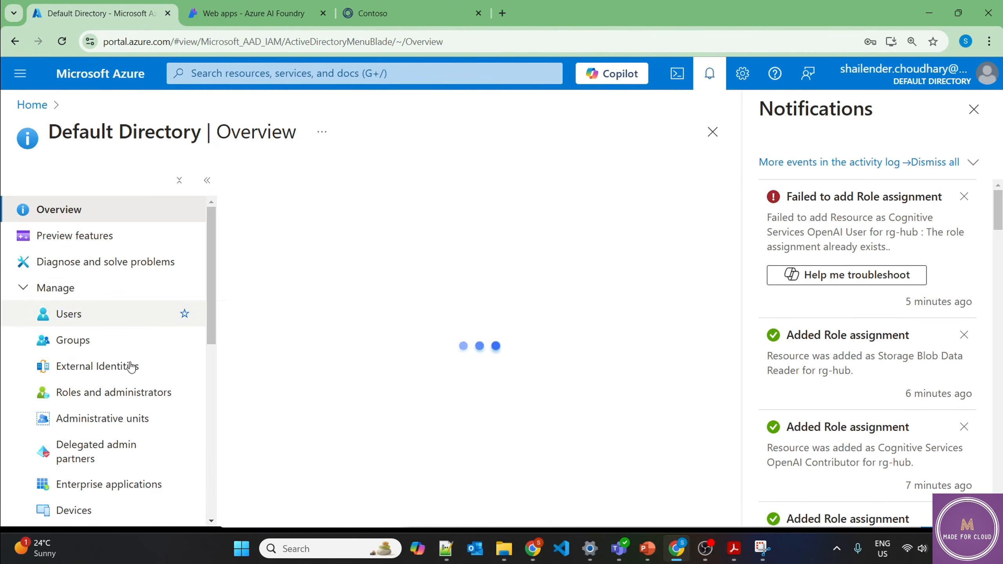
scroll(122, 472, "down", 2)
scroll(121, 473, "down", 1)
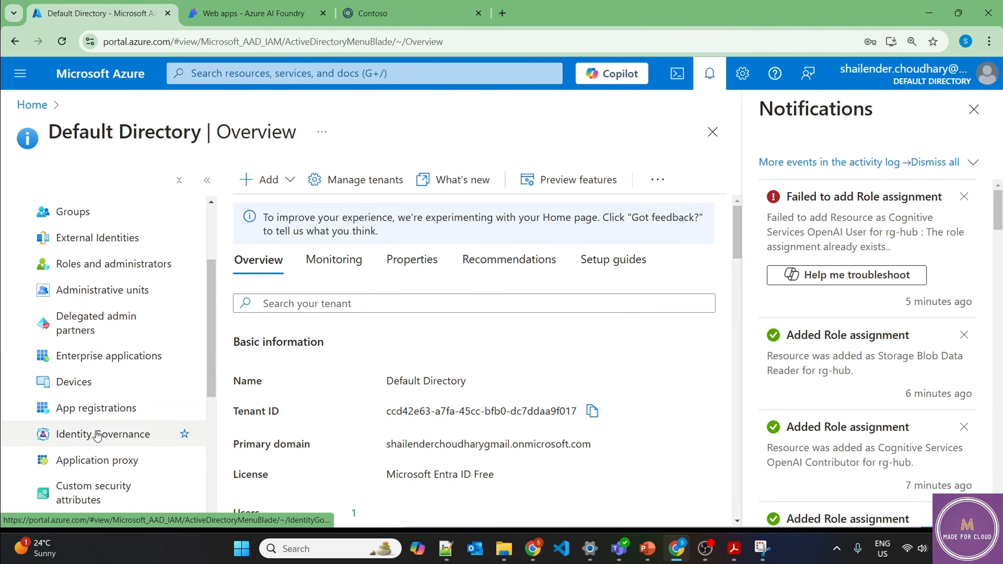
left_click(99, 407)
left_click(393, 335)
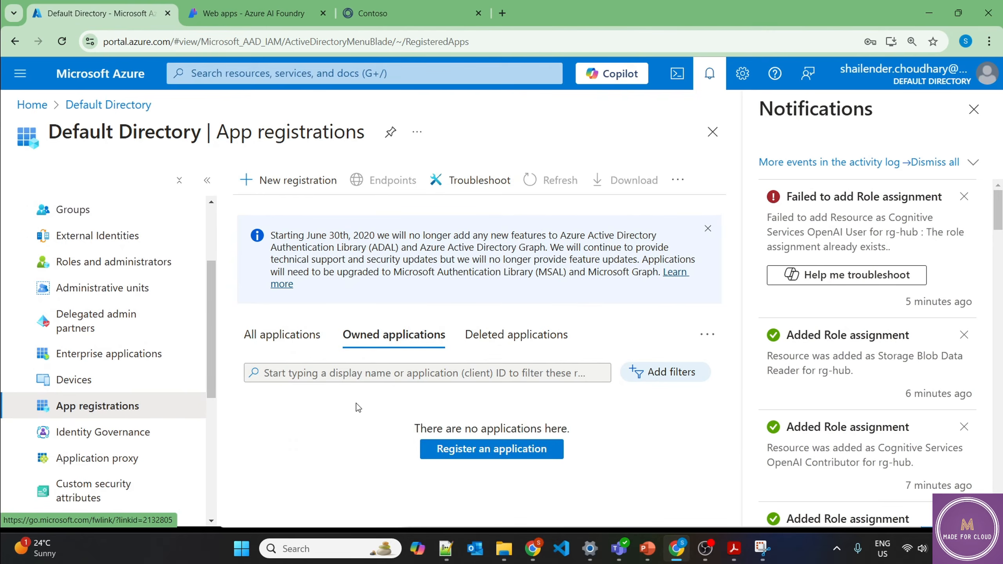
left_click(524, 449)
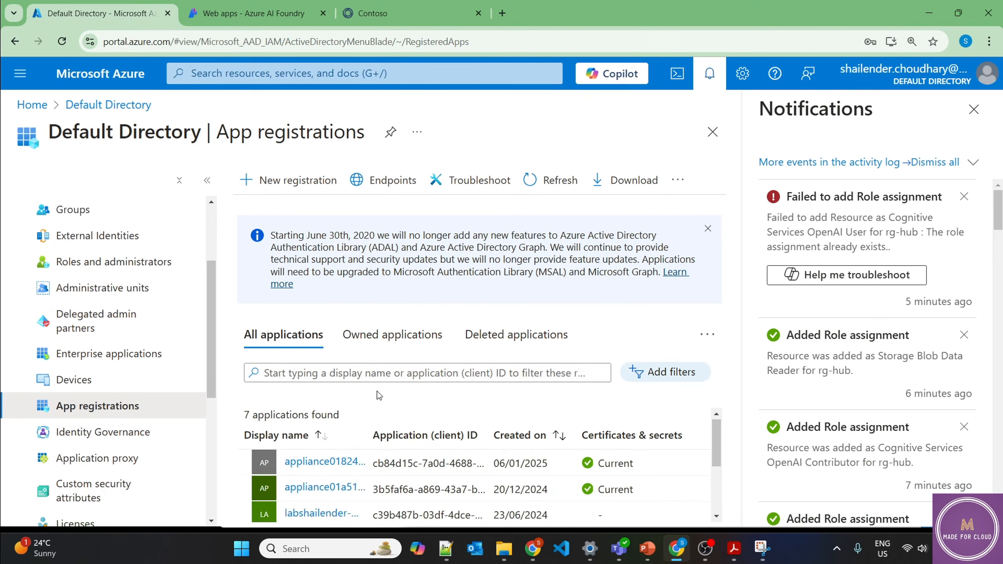
List the newest app registrations first and copy the application (client) ID of shaiteamapp01 created on 07/01/2025.
scroll(403, 400, "down", 3)
scroll(404, 401, "up", 2)
left_click(795, 422)
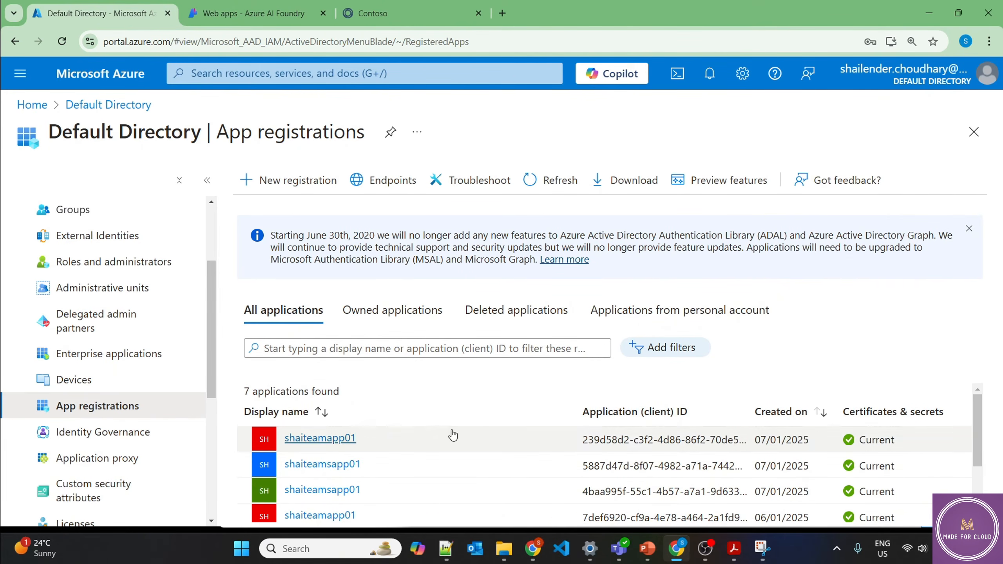
triple_click(625, 443)
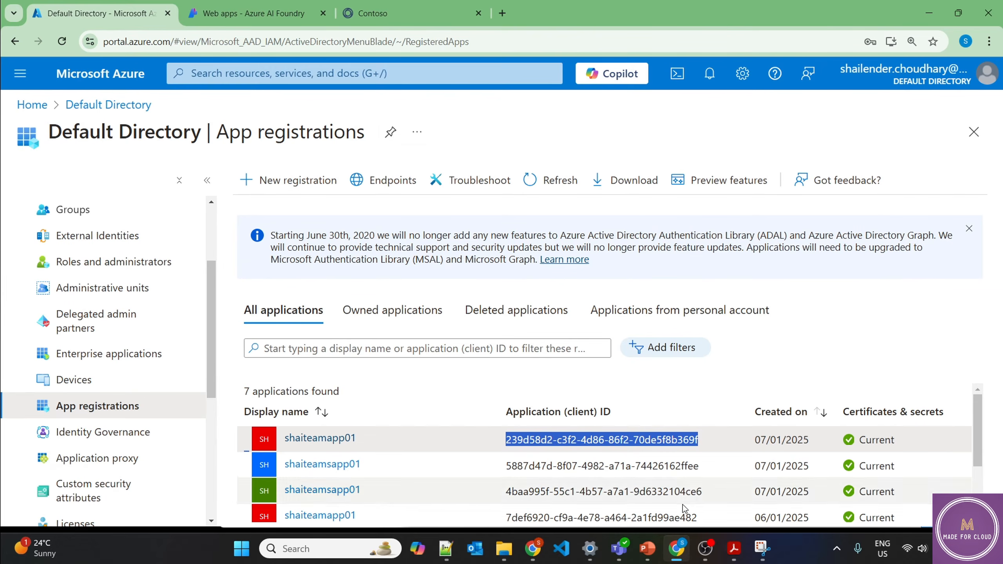
Back in Teams, enter the copied application (client) ID without its leading colon and save the app's basic information.
left_click(620, 550)
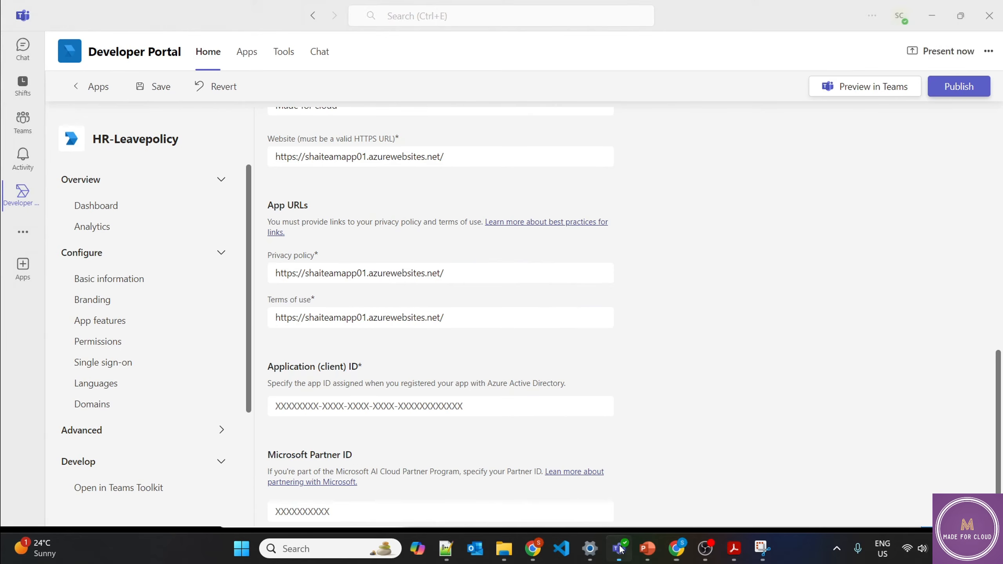
left_click(387, 409)
type(": 239d58d2-c3f2-4d86-86f2-70de5f8b369f")
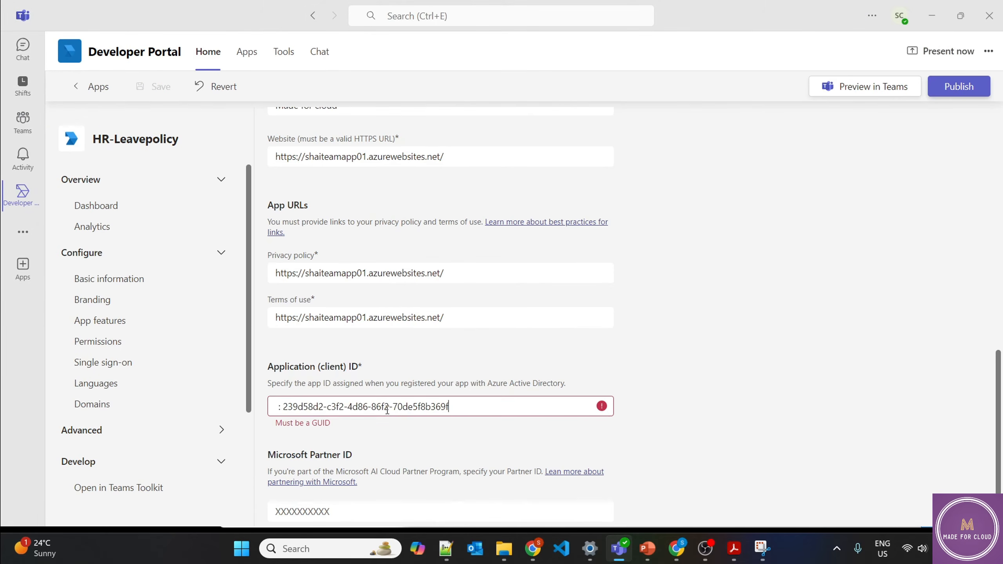
left_click(285, 408)
key("BackSpace")
key("BackSpace")
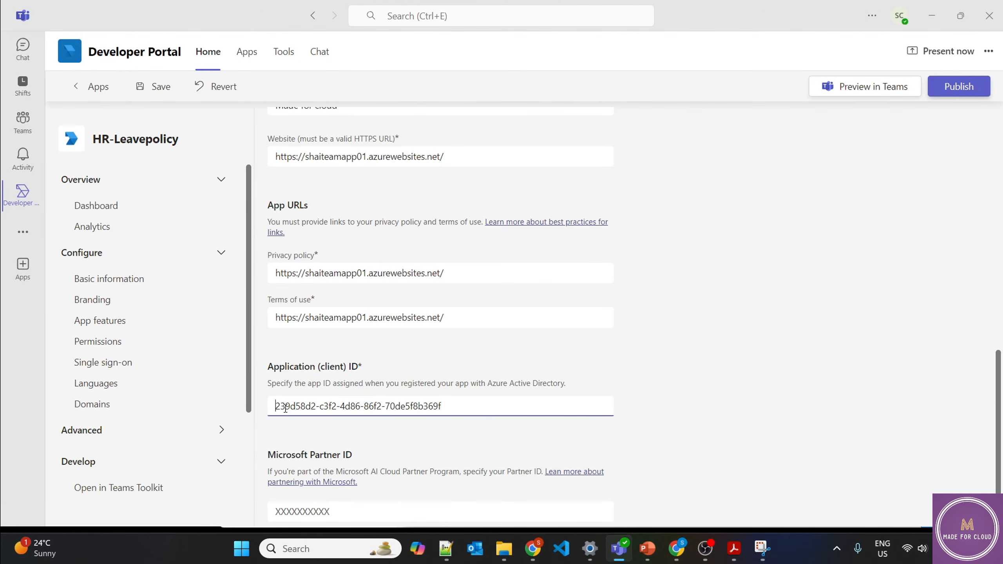
left_click(703, 360)
scroll(703, 360, "down", 2)
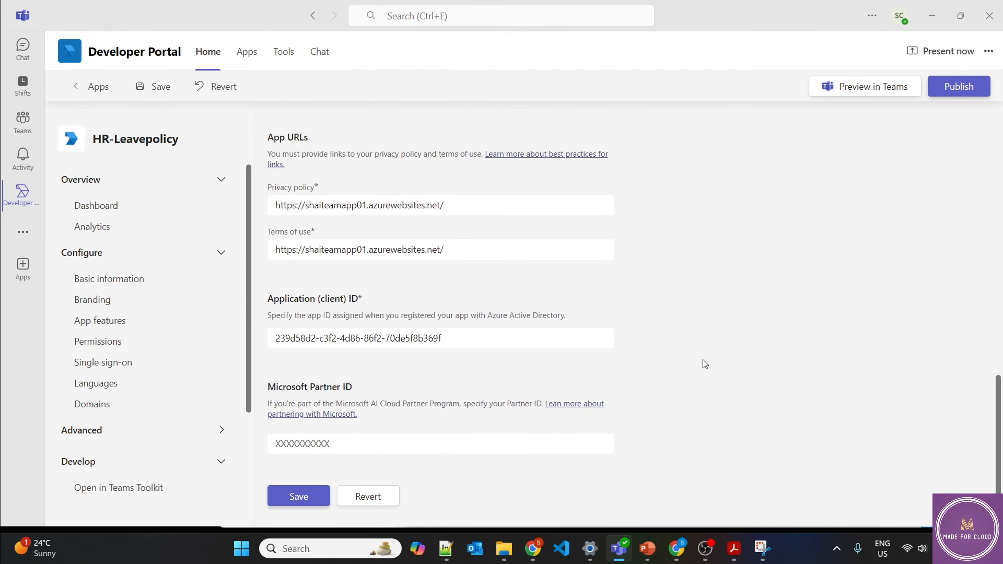
left_click(321, 496)
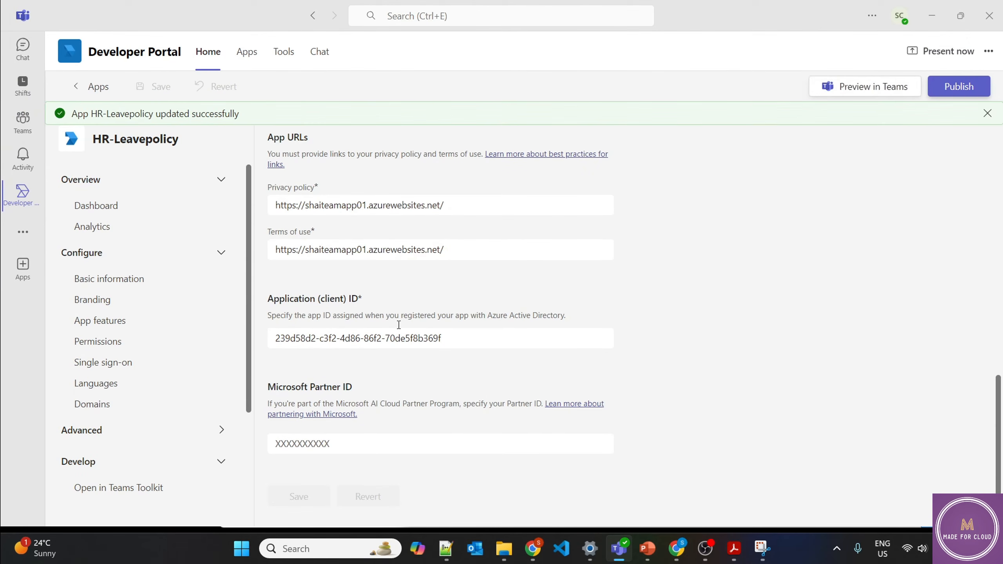
Check the app's branding icons and start a personal app tab named HR-Leavepolicy in the app features.
left_click(93, 299)
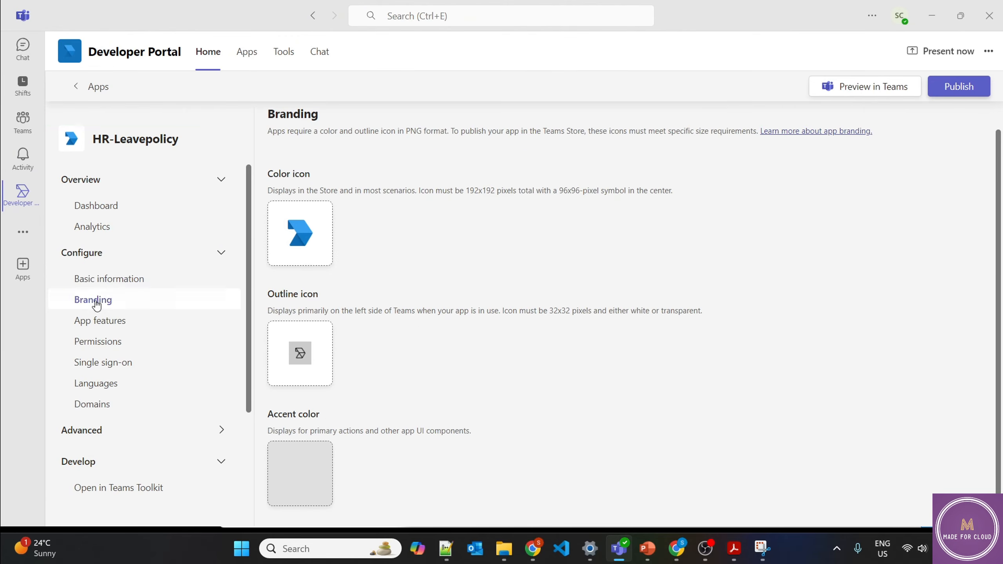
left_click(316, 239)
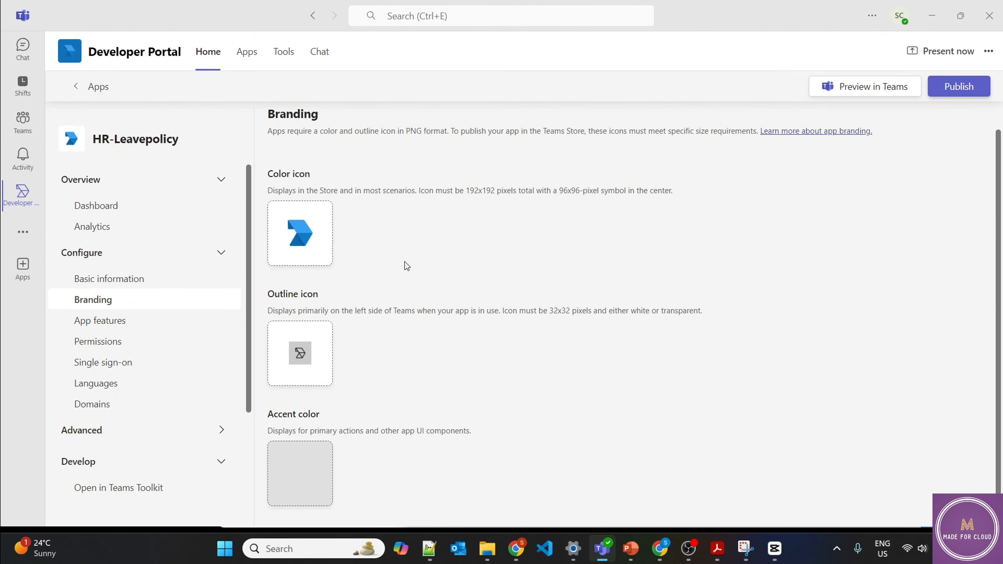
left_click(117, 324)
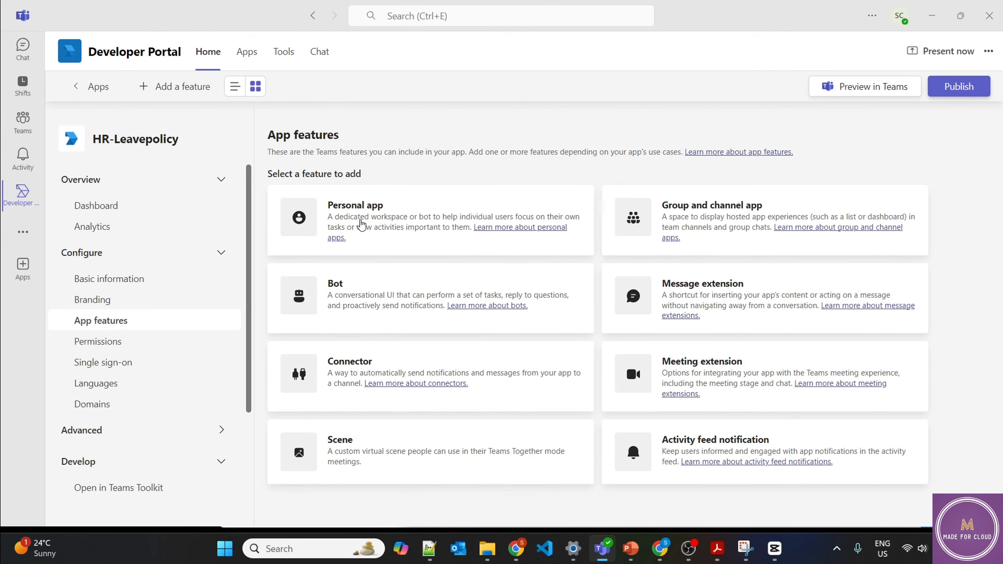
left_click(362, 224)
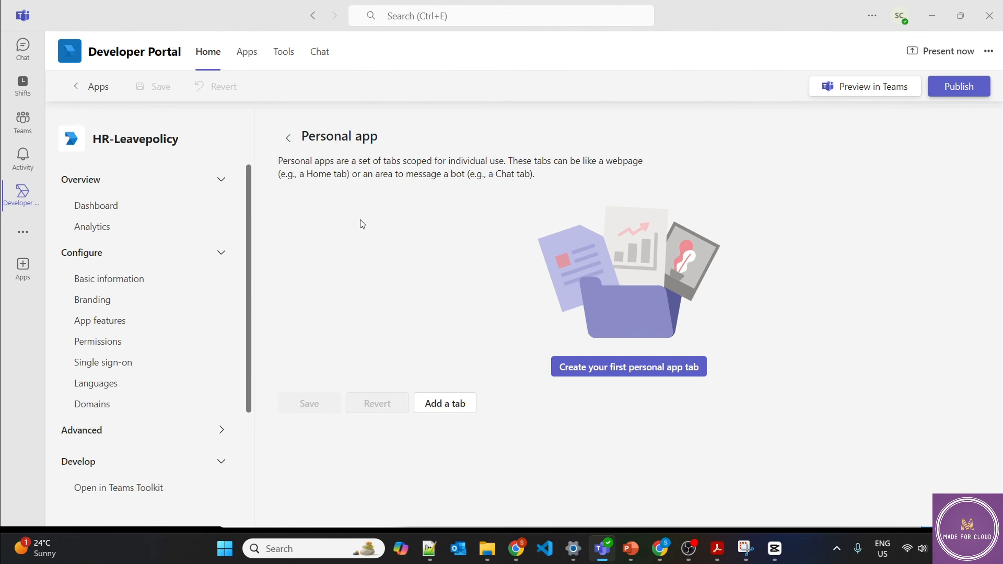
left_click(601, 367)
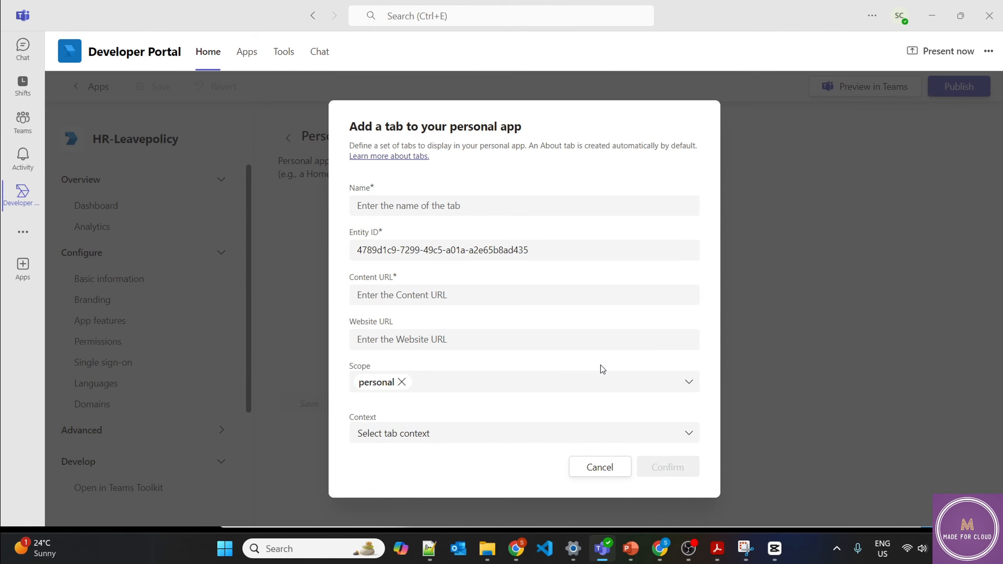
left_click(398, 208)
type("HR-Le")
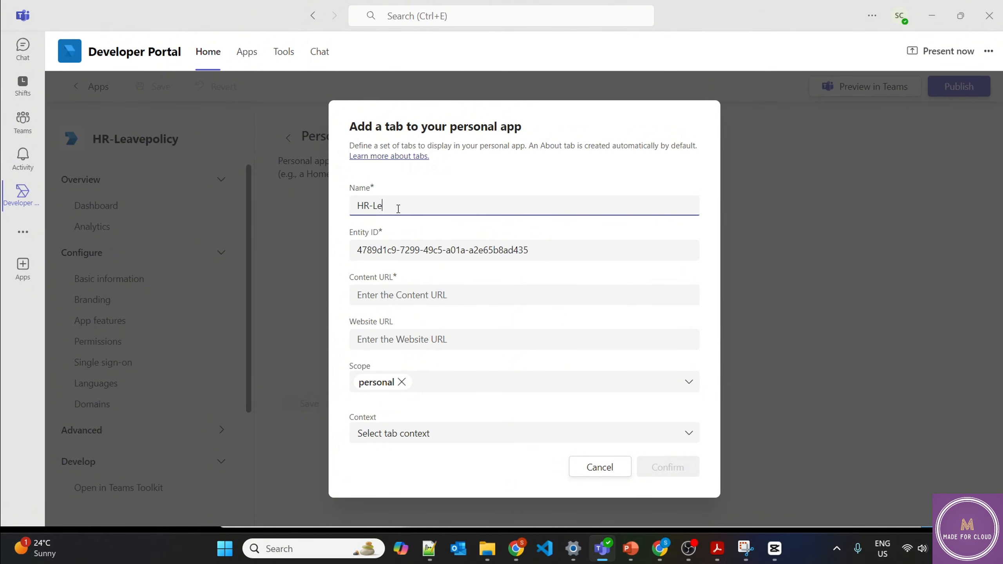
type("avepolicy")
left_click(435, 295)
left_click(661, 549)
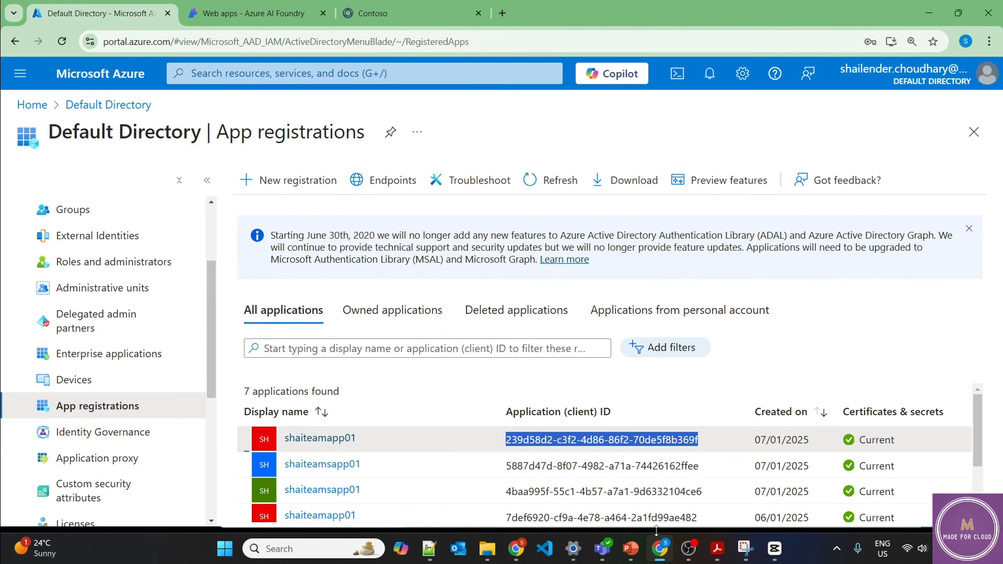
left_click(372, 13)
double_click(365, 39)
left_click(365, 39)
key("ctrl+c")
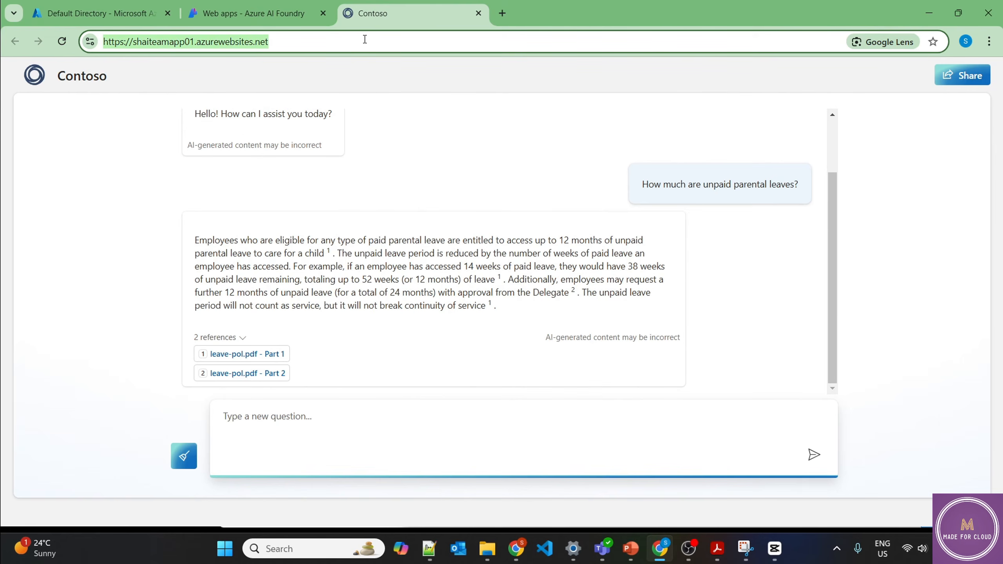
key("alt+Tab")
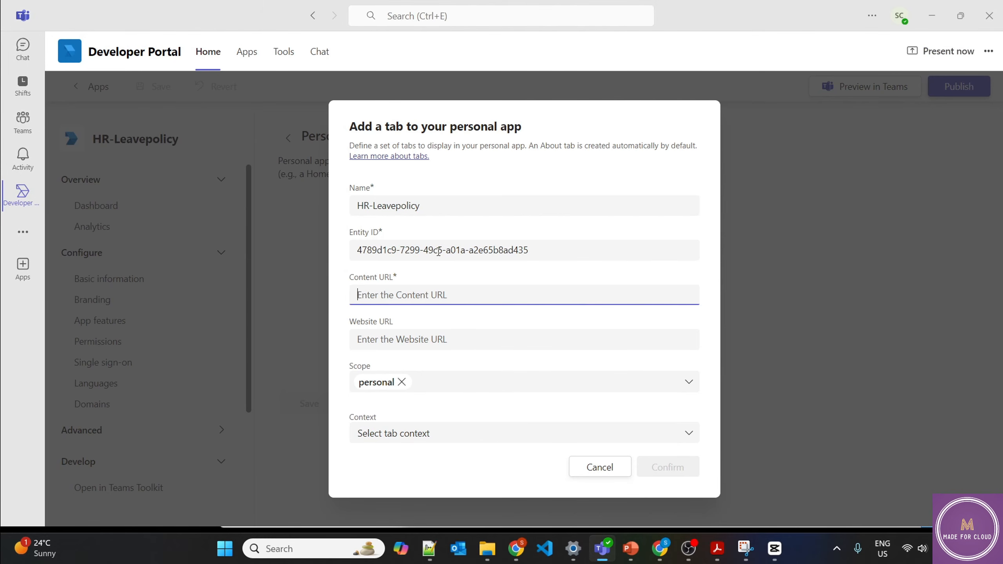
key("ctrl+v")
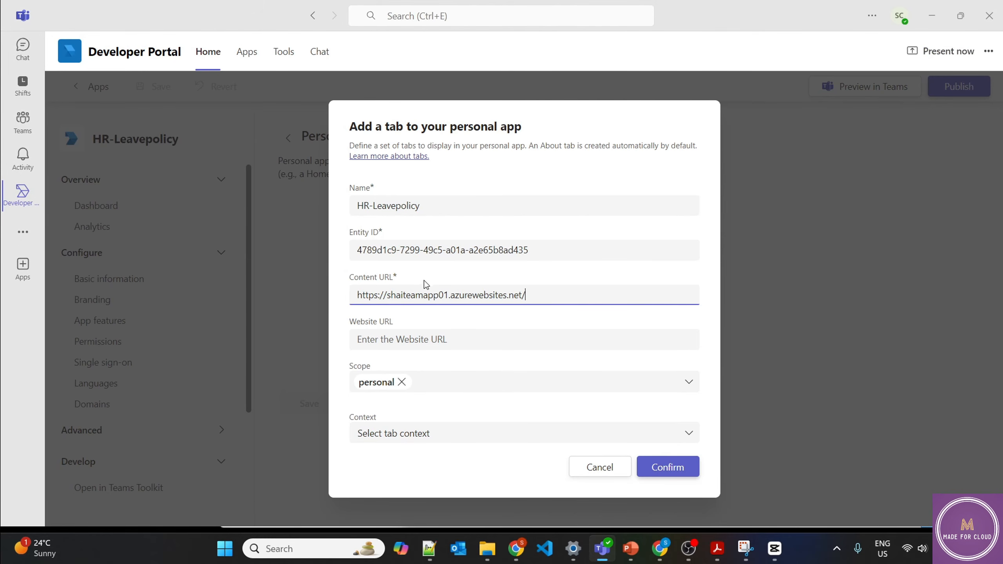
left_click(421, 336)
key("ctrl+v")
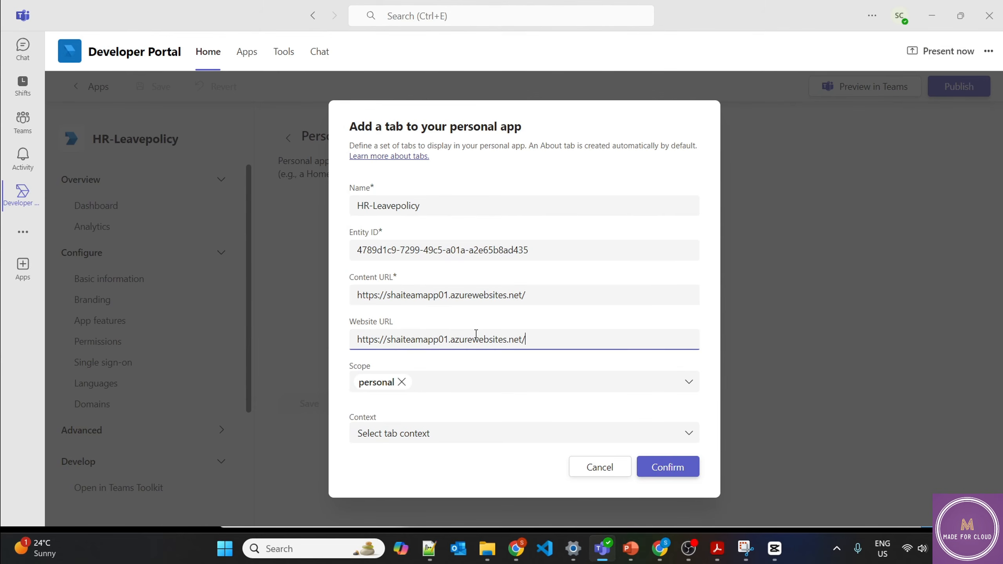
left_click(419, 433)
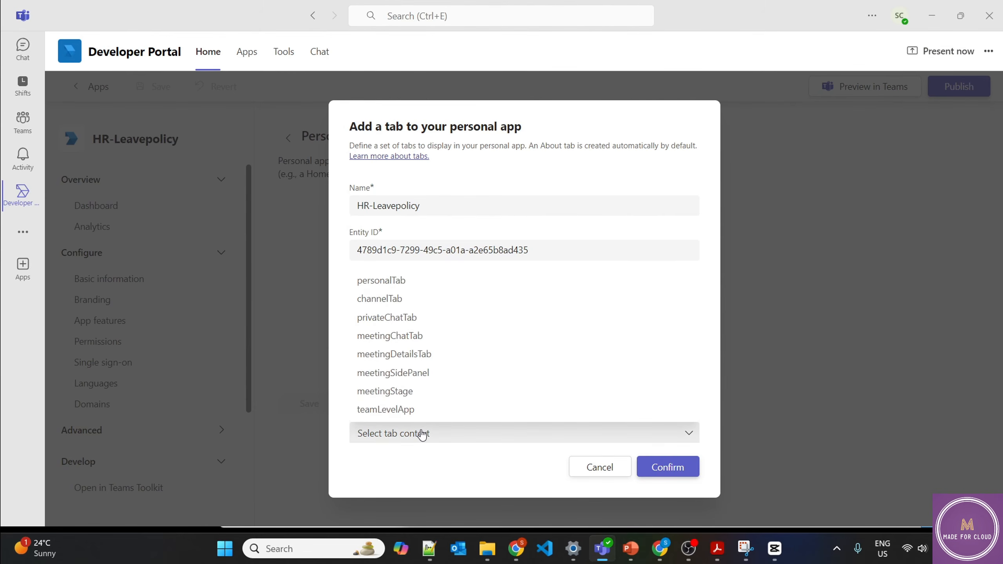
left_click(407, 286)
left_click(665, 468)
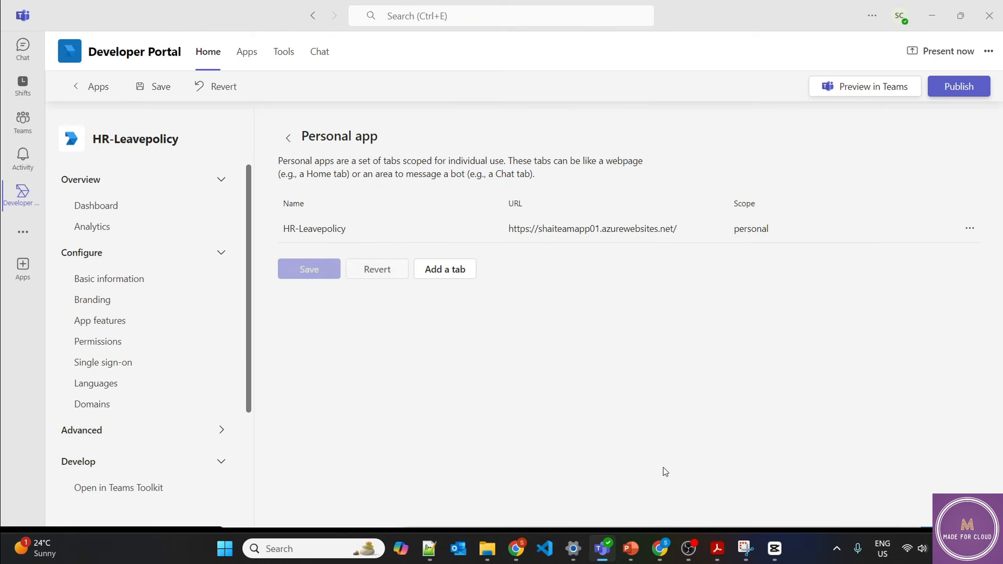
left_click(313, 269)
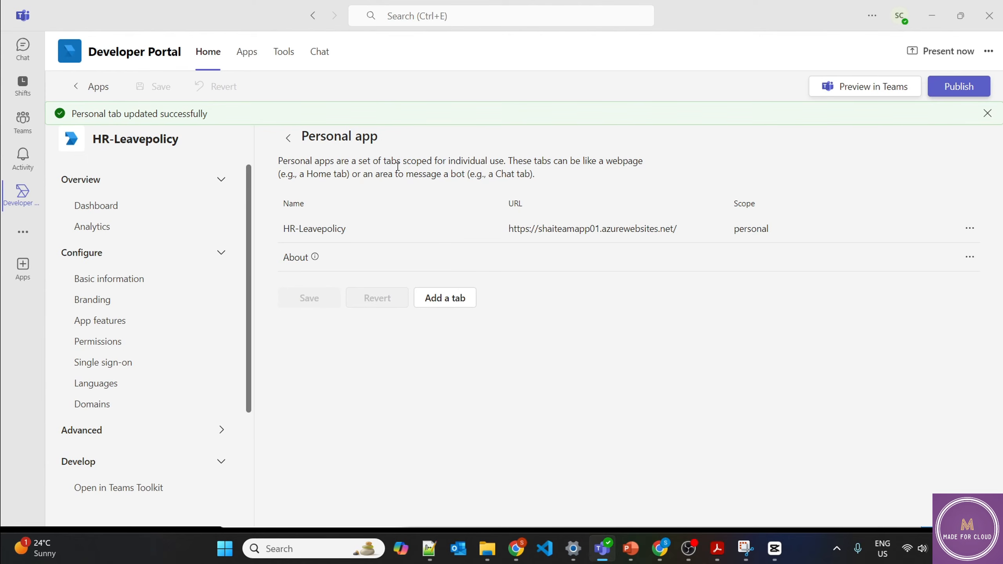
Submit the HR-Leavepolicy app for publishing to the organization.
left_click(959, 86)
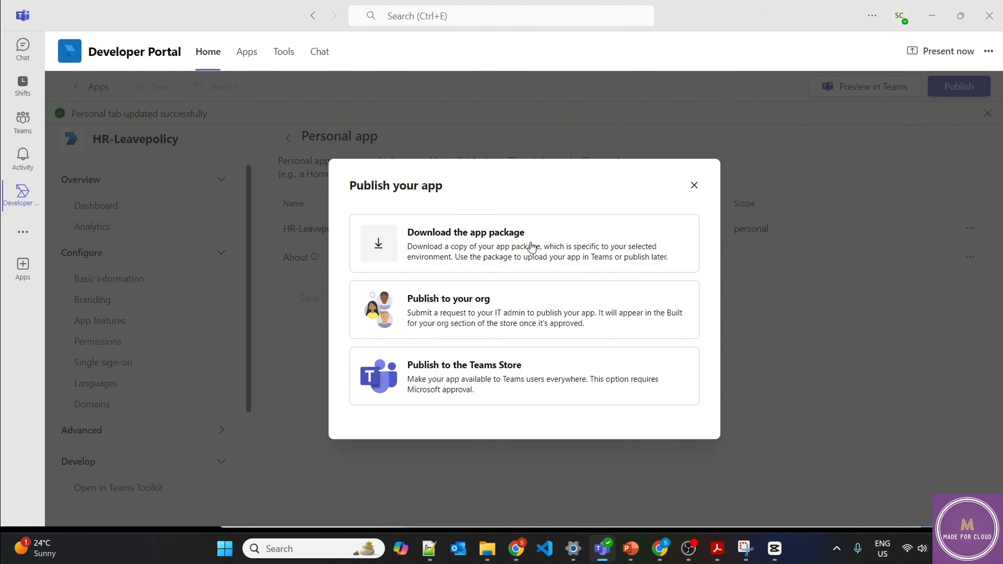
left_click(475, 317)
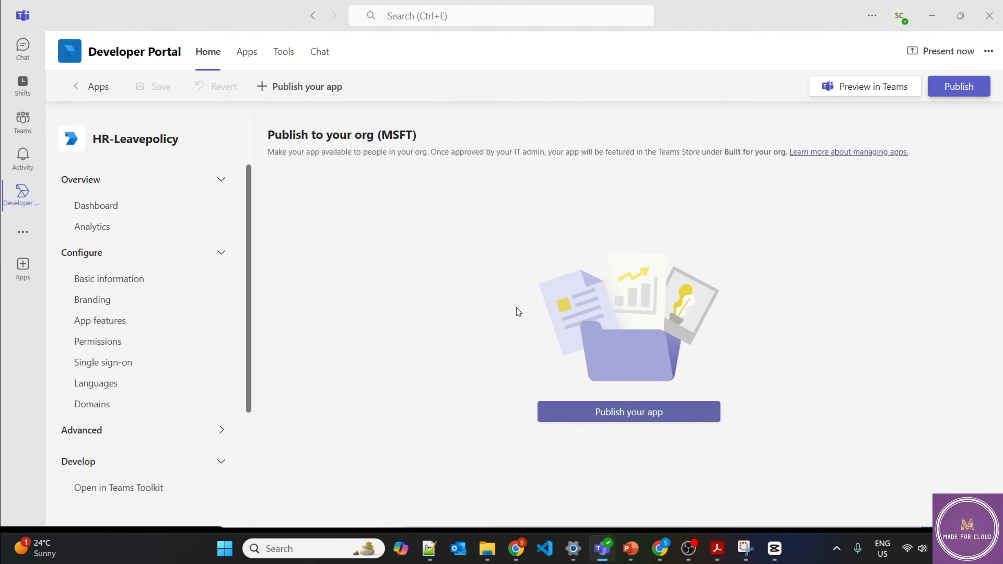
left_click(634, 412)
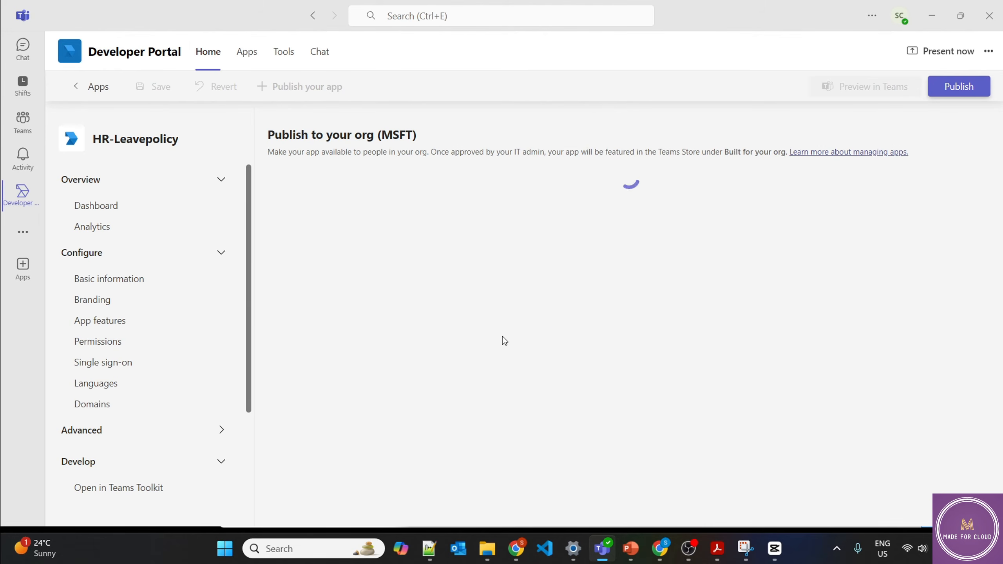
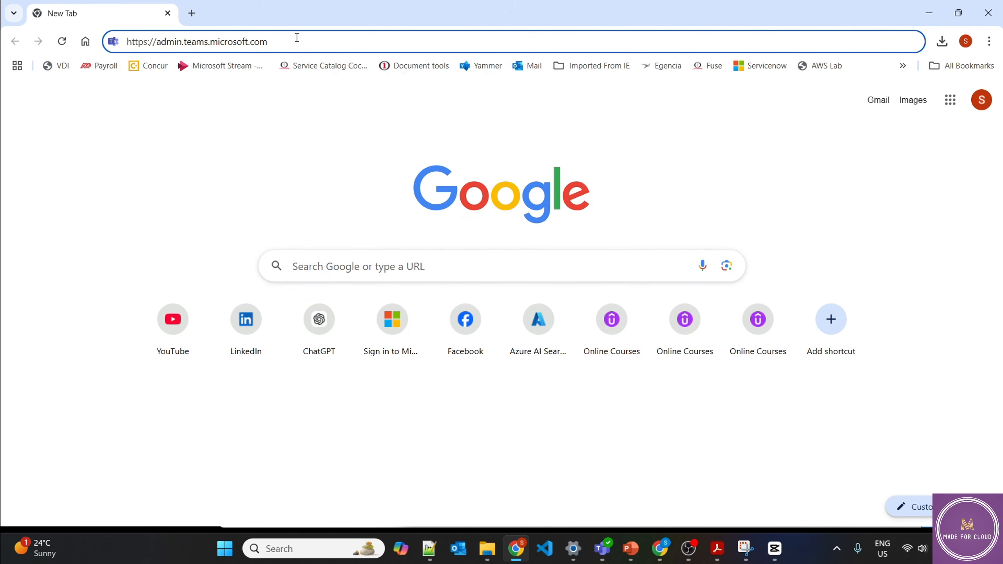
In the browser, open admin.teams.microsoft.com with the signed-in onmicrosoft.com account and go to the management of Teams apps.
key("Return")
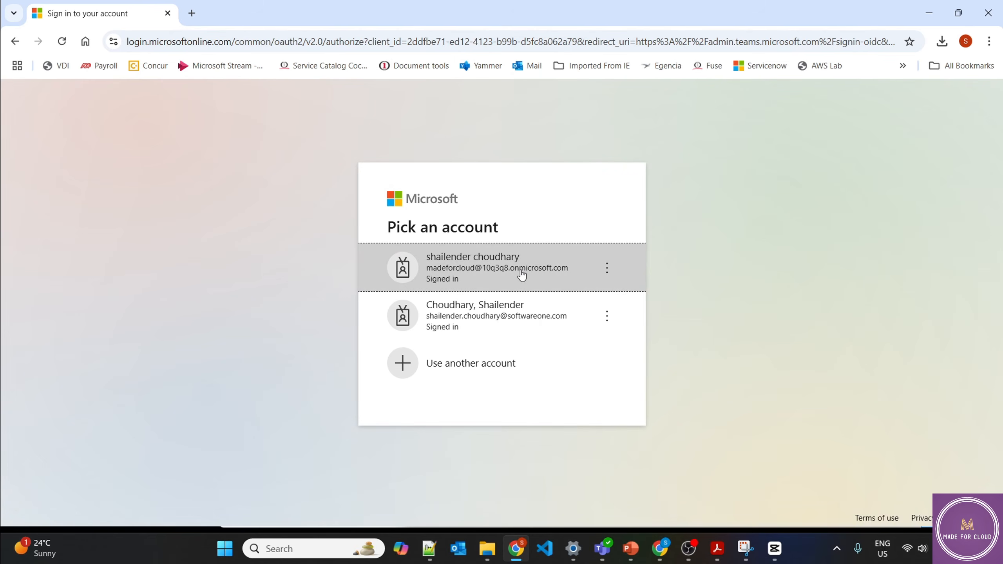
left_click(521, 269)
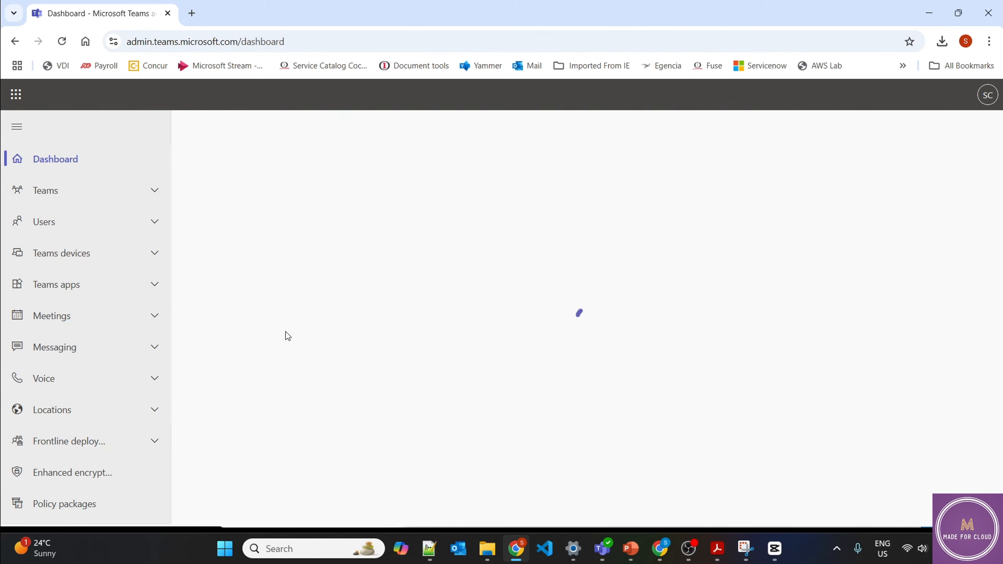
left_click(85, 291)
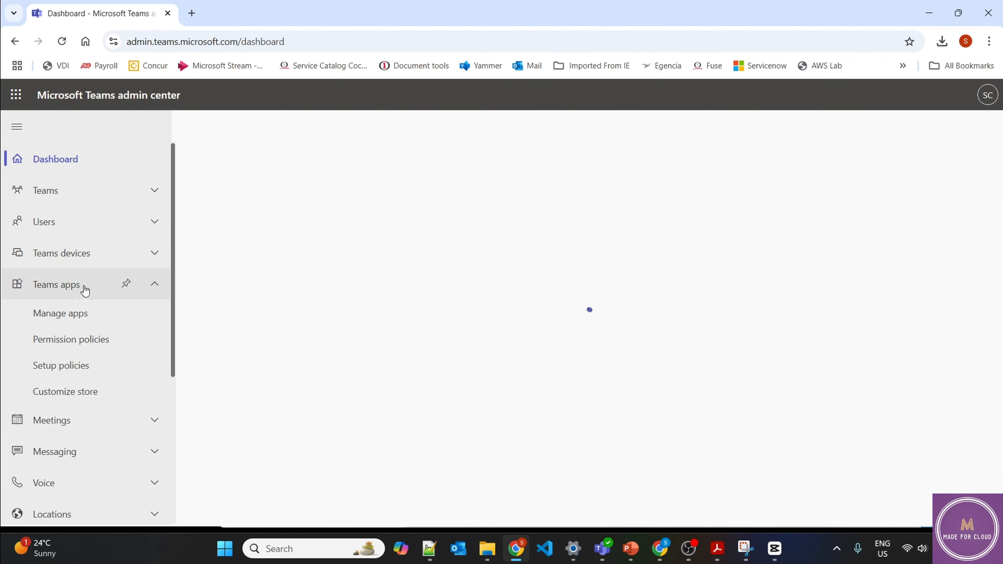
left_click(64, 314)
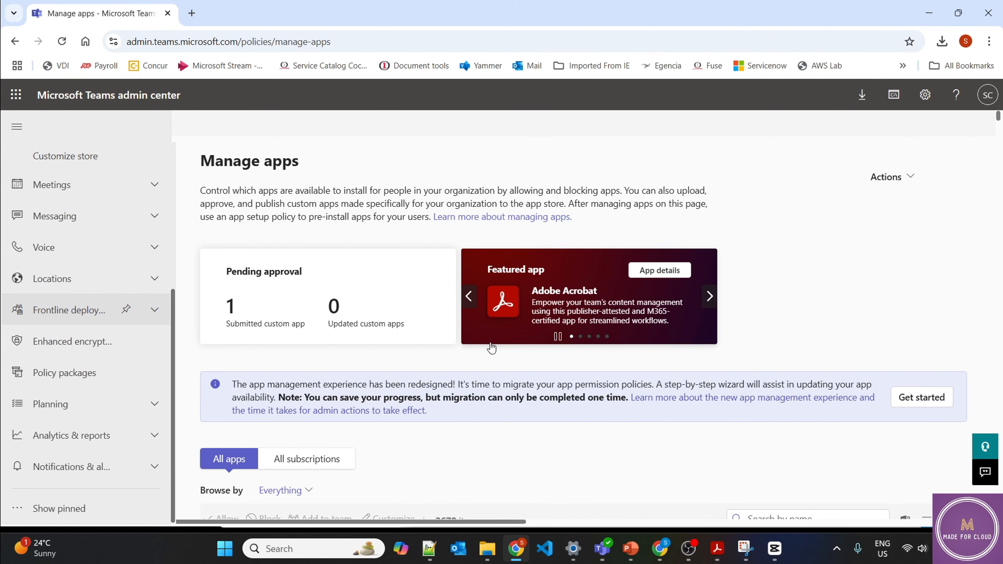
Search the managed apps for "hr-leave" and open the HR-Leavepolicy app's details.
scroll(703, 489, "down", 5)
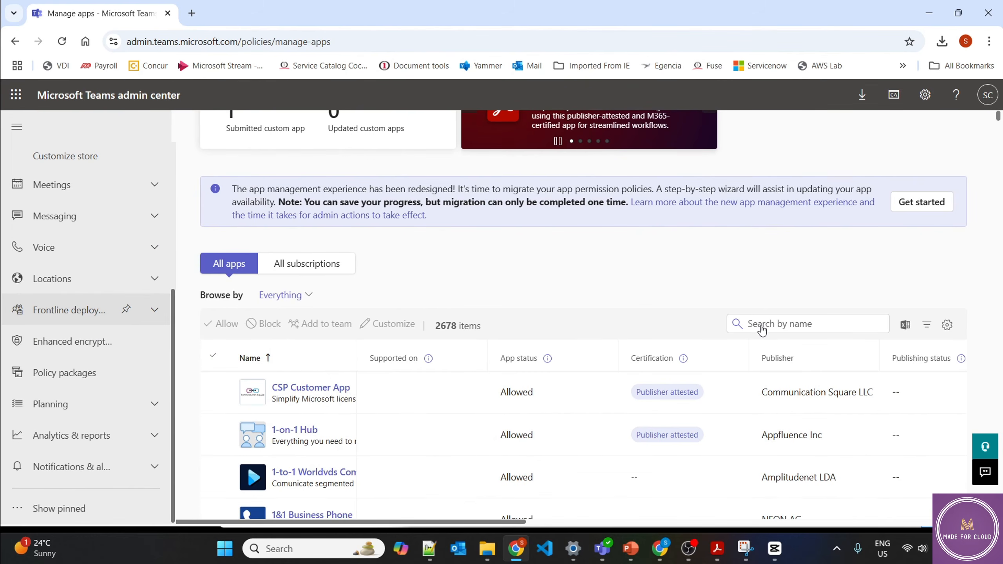
left_click(817, 328)
type("hr-leave")
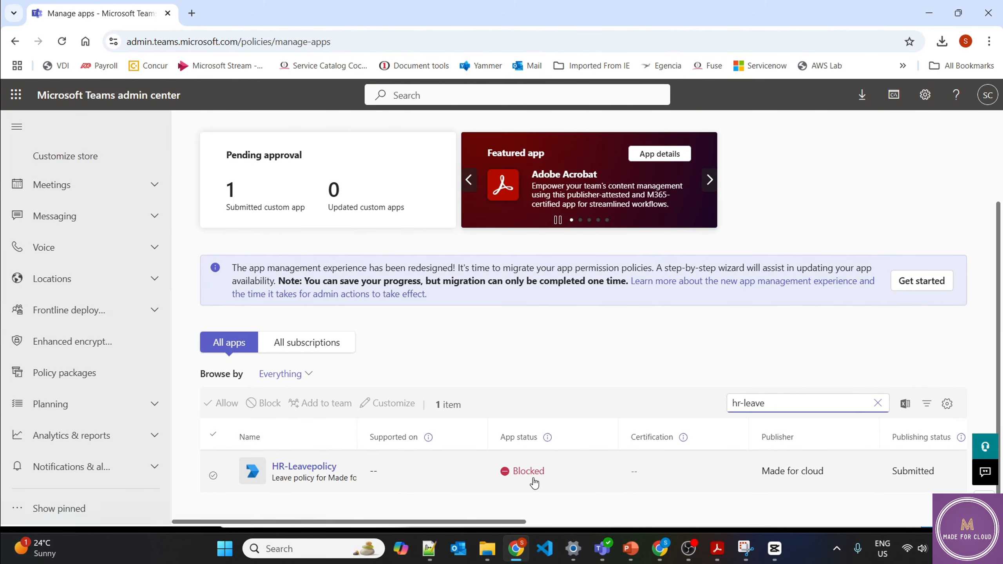
left_click(308, 471)
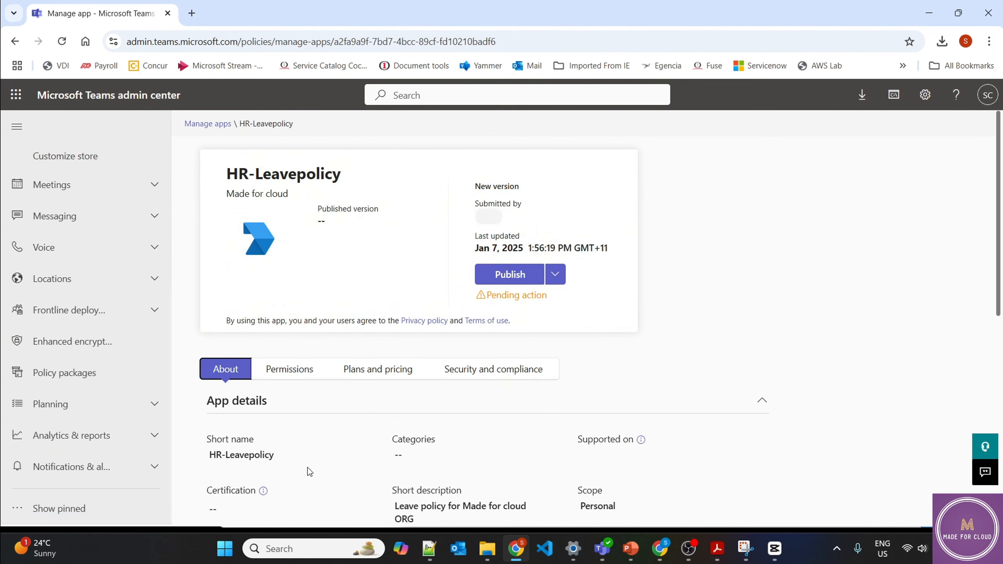
Approve the submitted HR-Leavepolicy version by publishing it and confirm.
left_click(555, 282)
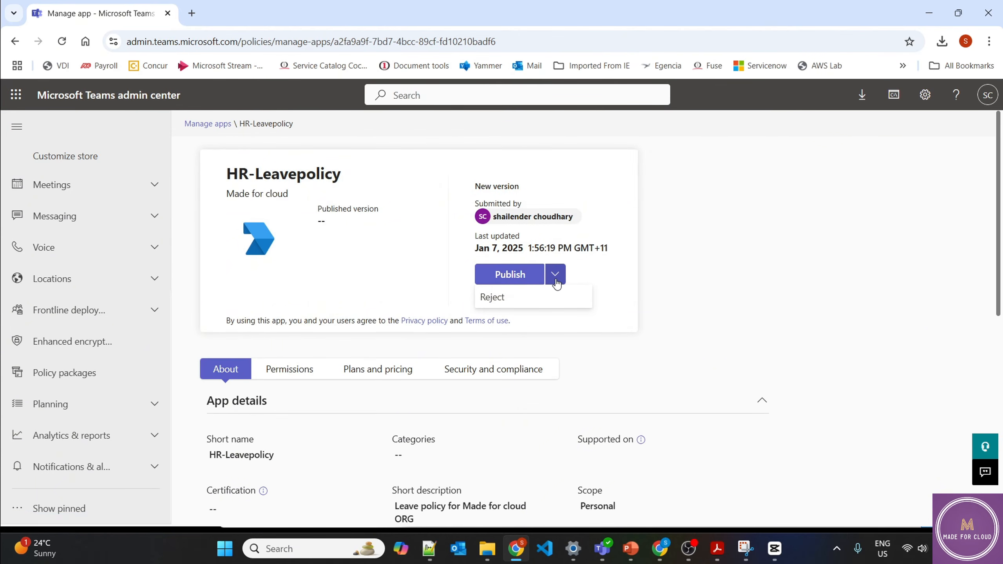
left_click(504, 274)
left_click(569, 367)
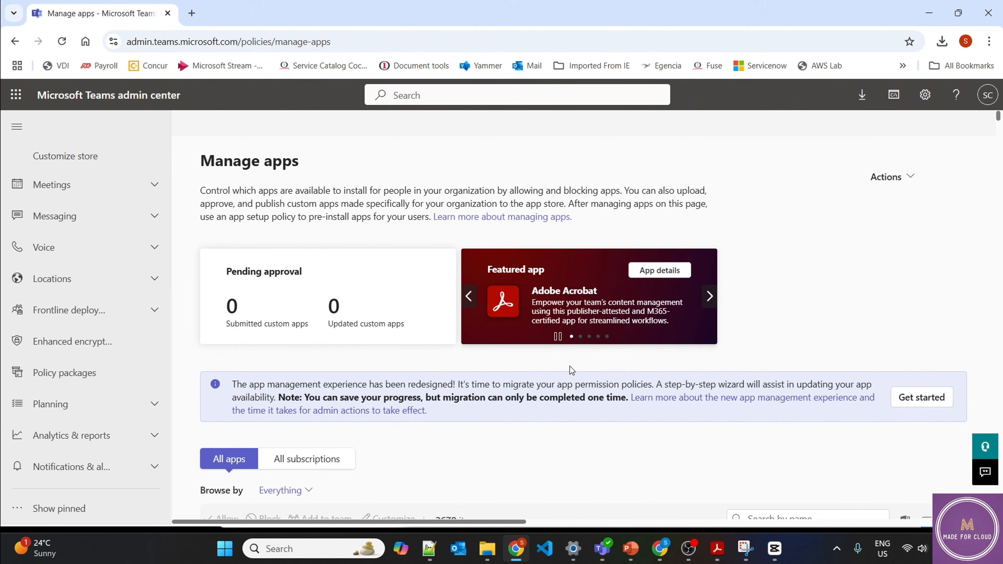
Search the managed apps for "hr-leave" again to check HR-Leavepolicy's app status and publishing status.
scroll(785, 346, "down", 5)
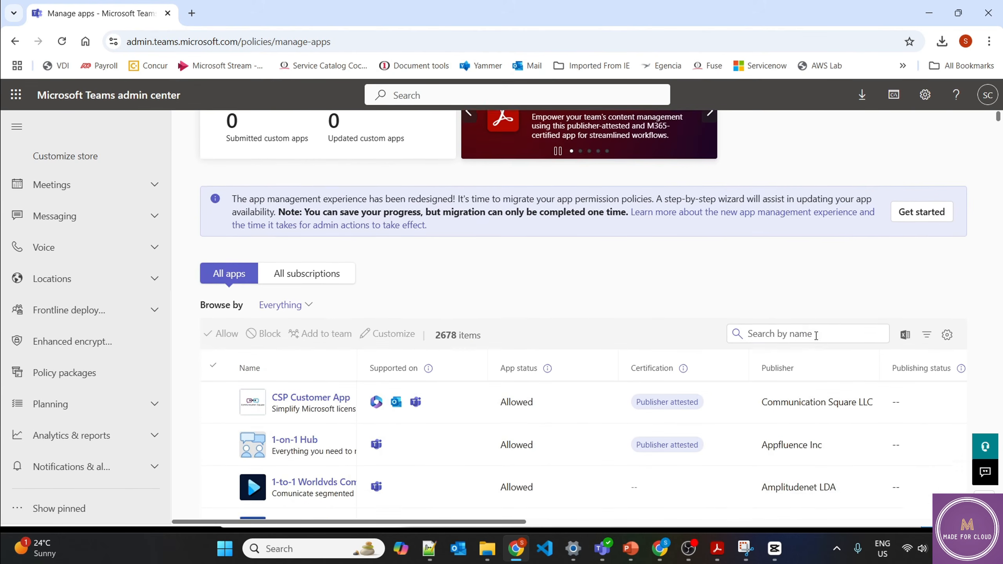
left_click(786, 326)
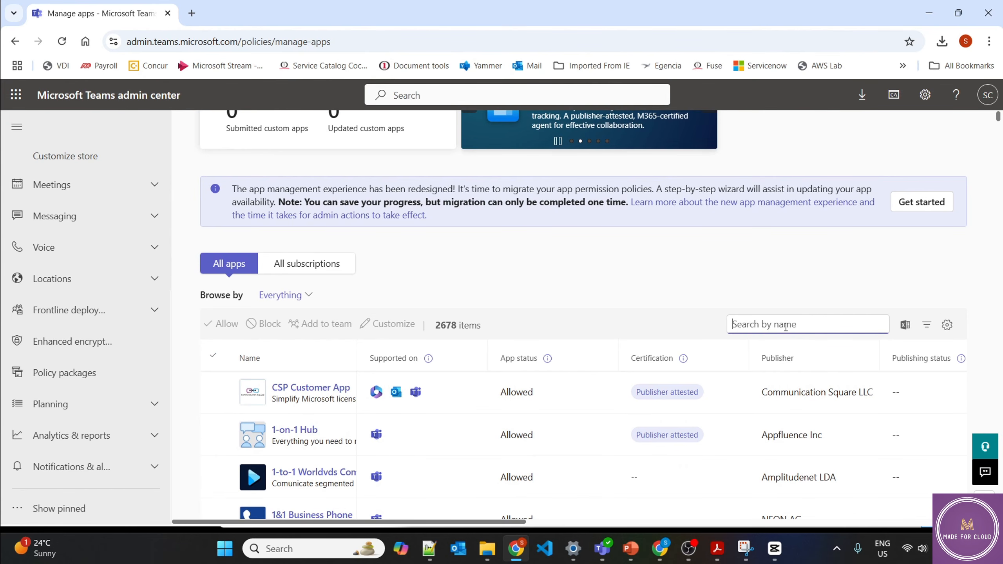
type("hr-")
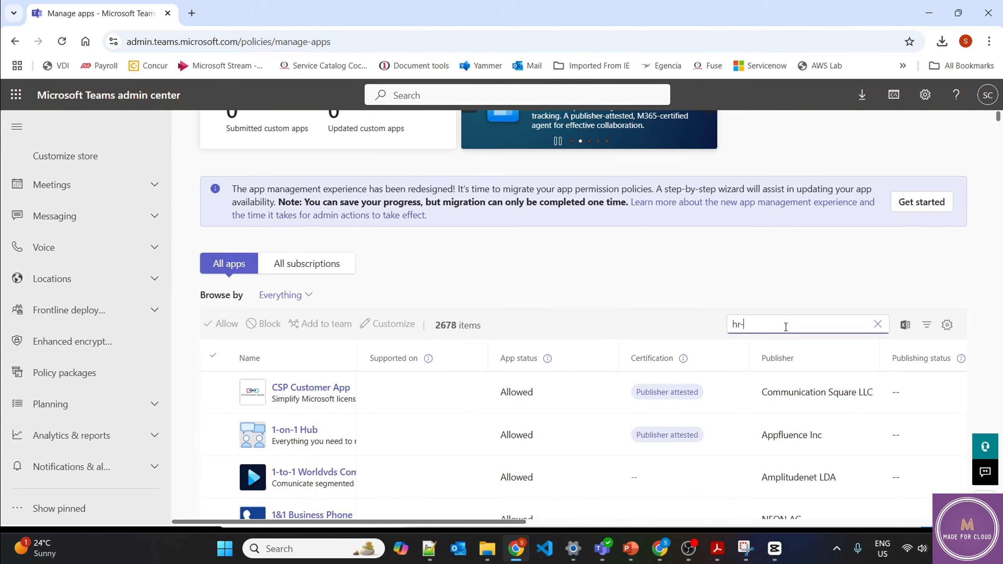
type("leave")
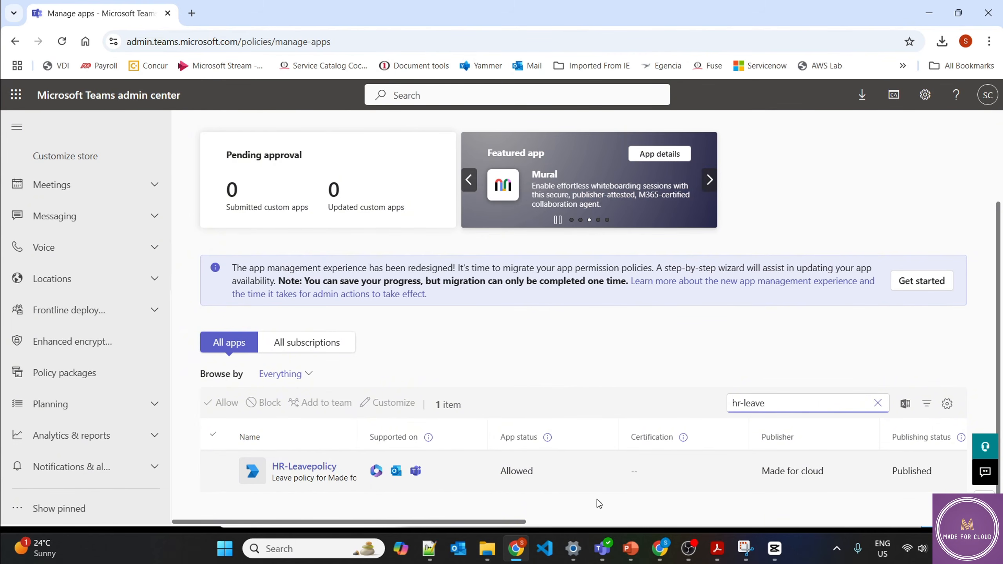
Switch to Microsoft Teams and search its app store for "hr-leave".
left_click(603, 549)
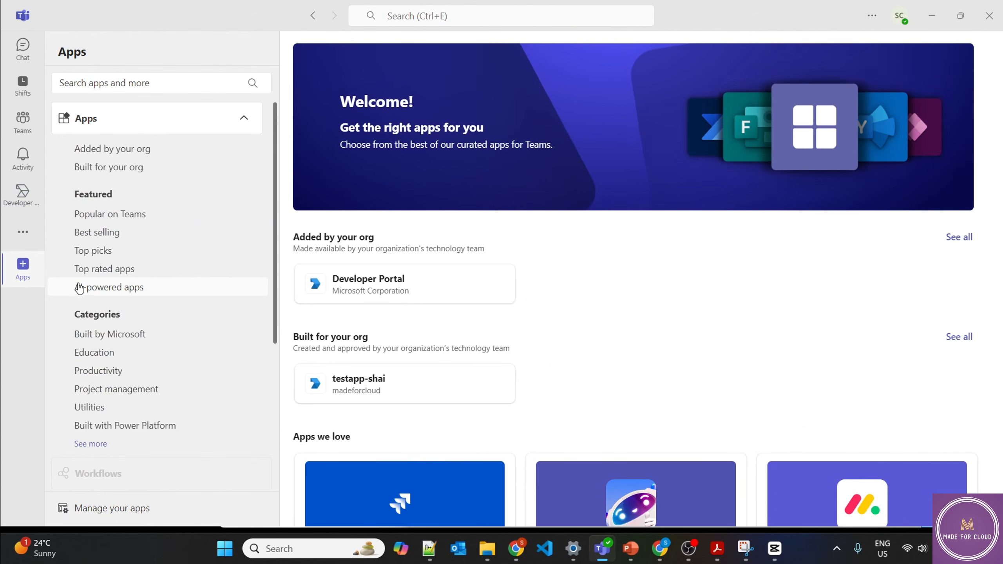
left_click(127, 84)
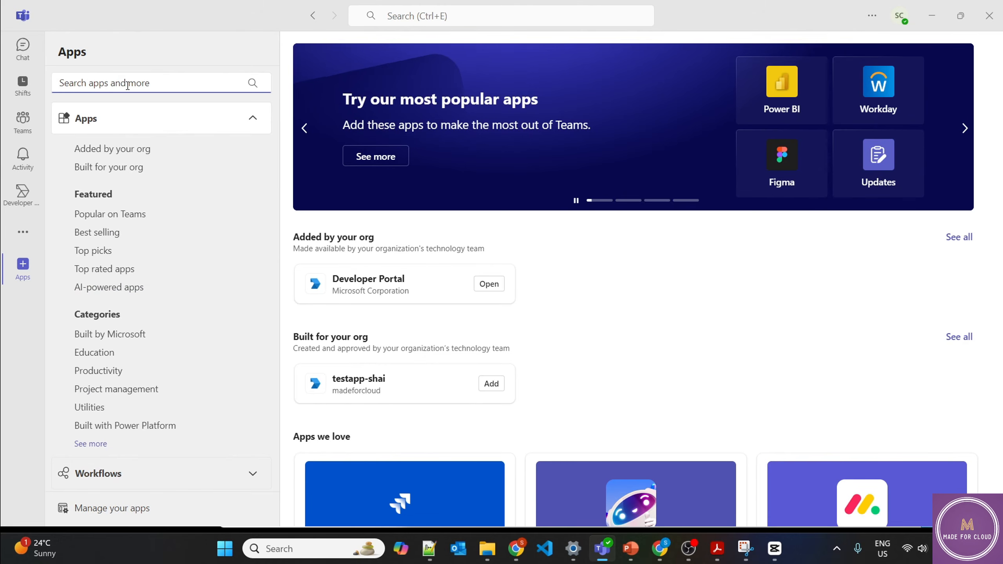
type("h")
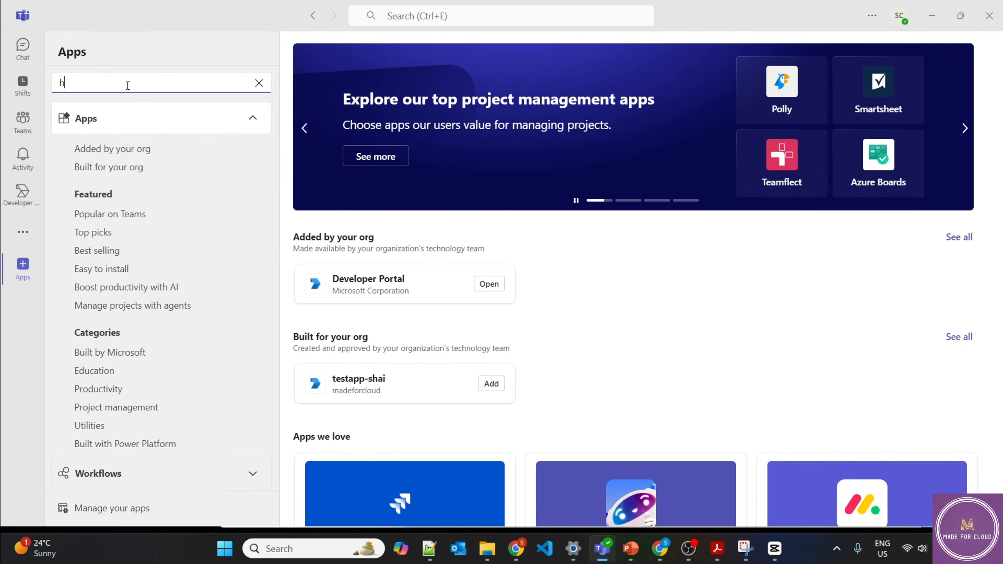
type("r-leave")
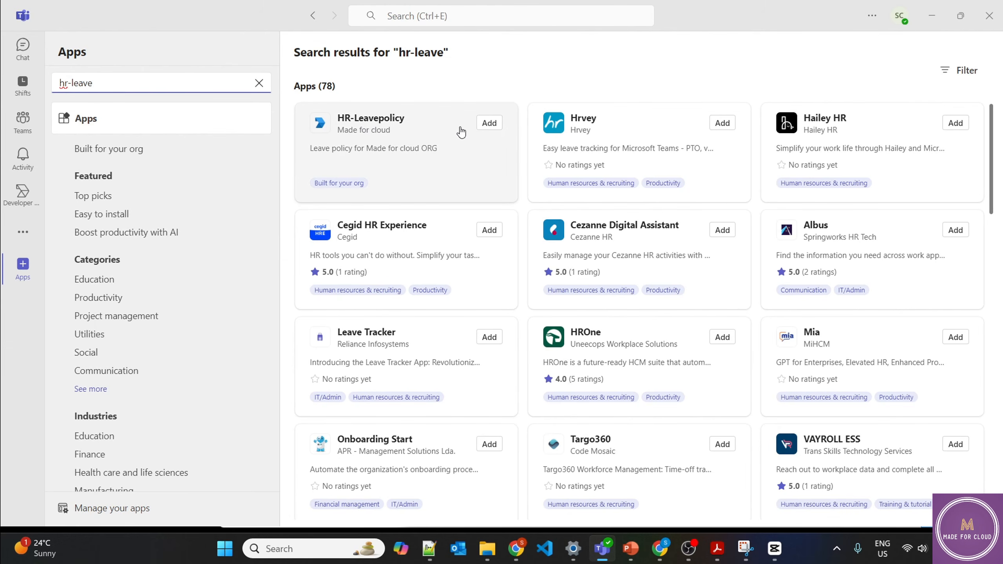
Add the HR-Leavepolicy app built for the organization to Teams and open it.
left_click(491, 125)
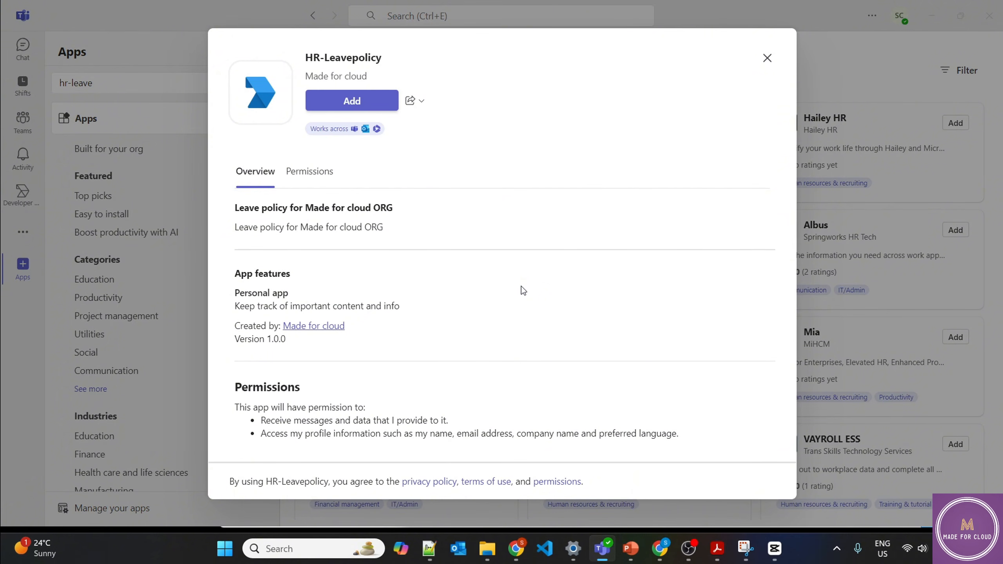
left_click(373, 103)
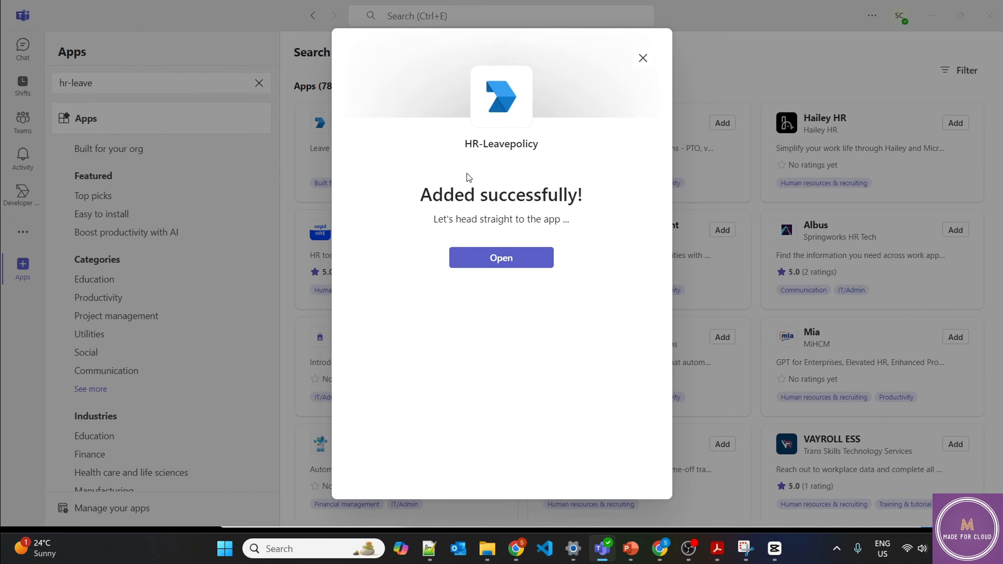
left_click(511, 257)
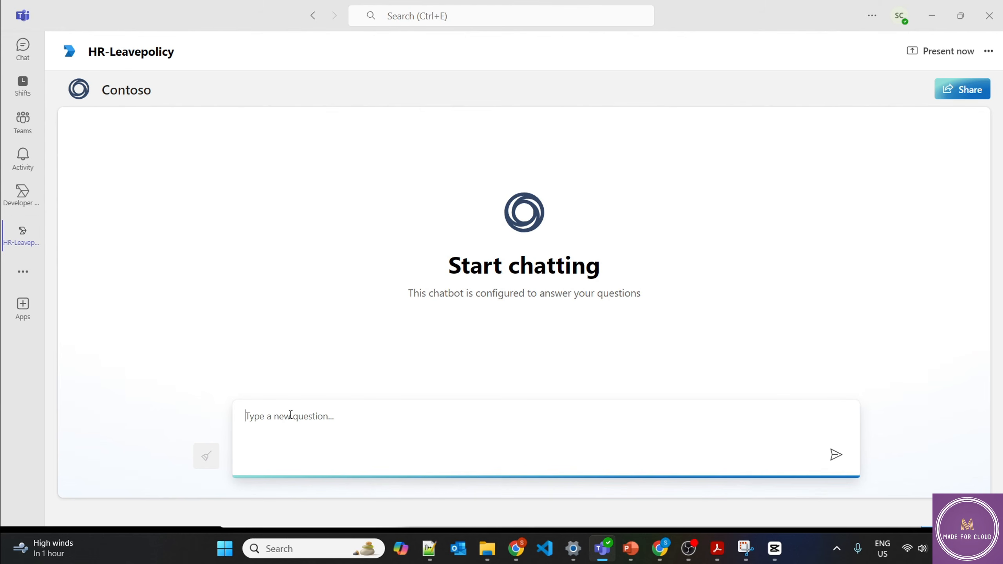
Send "Hi" to the HR-Leavepolicy chatbot and ask "How much are unpaid parental leaves?".
type("Hi")
key("Return")
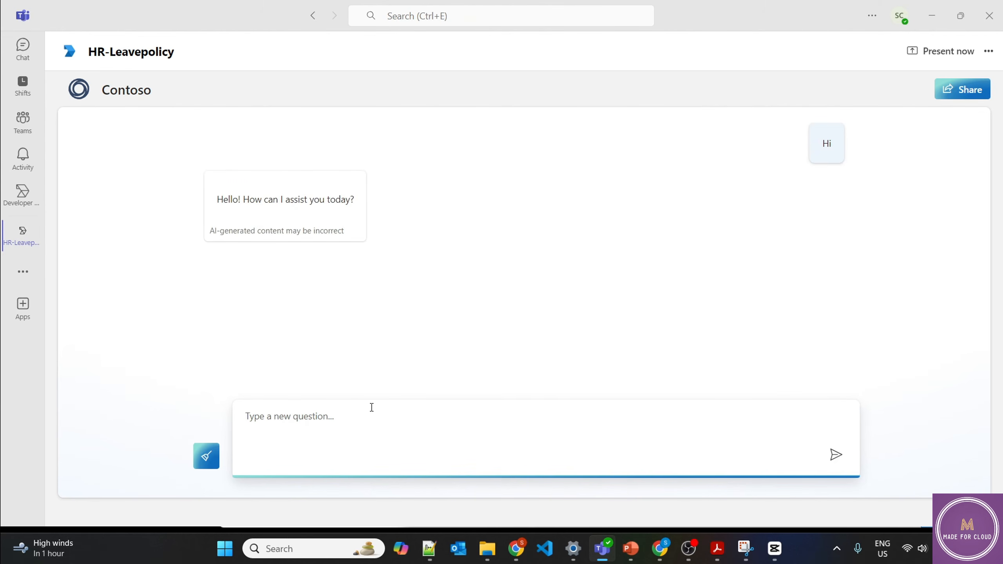
type("How much are ")
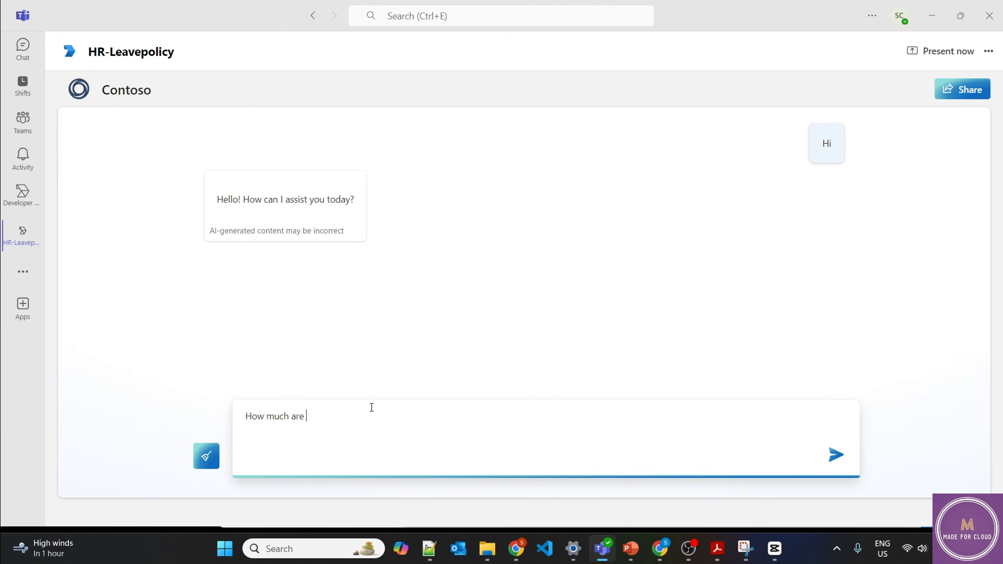
type("unpaid pa")
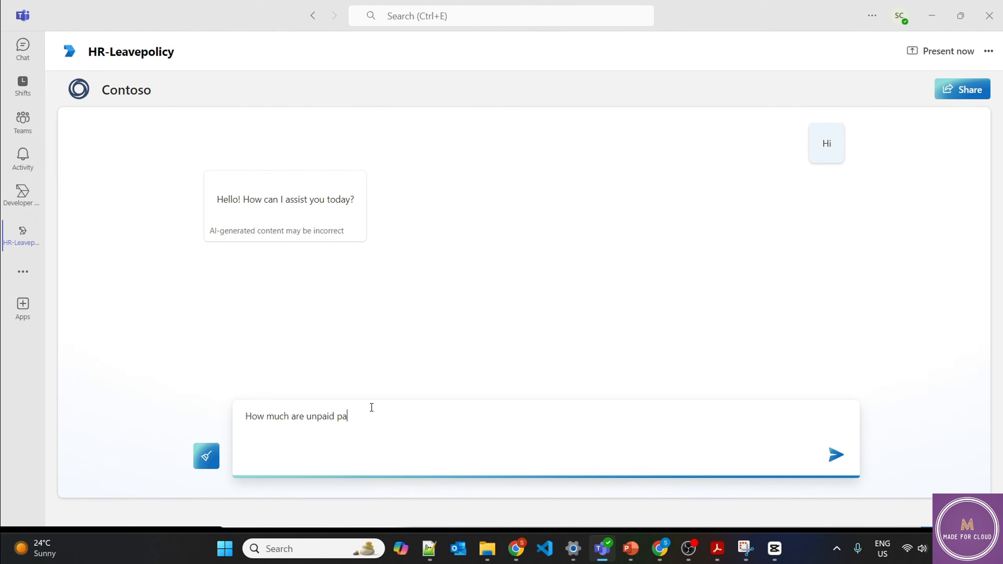
type("rental leaves?")
key("Return")
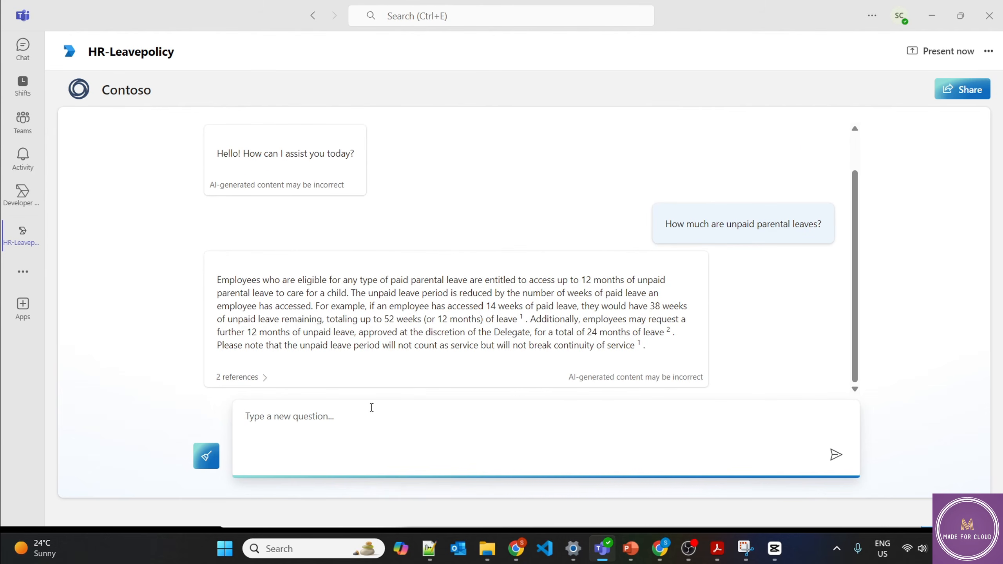
Expand the references under the unpaid parental leave answer and highlight the full answer text.
left_click(256, 378)
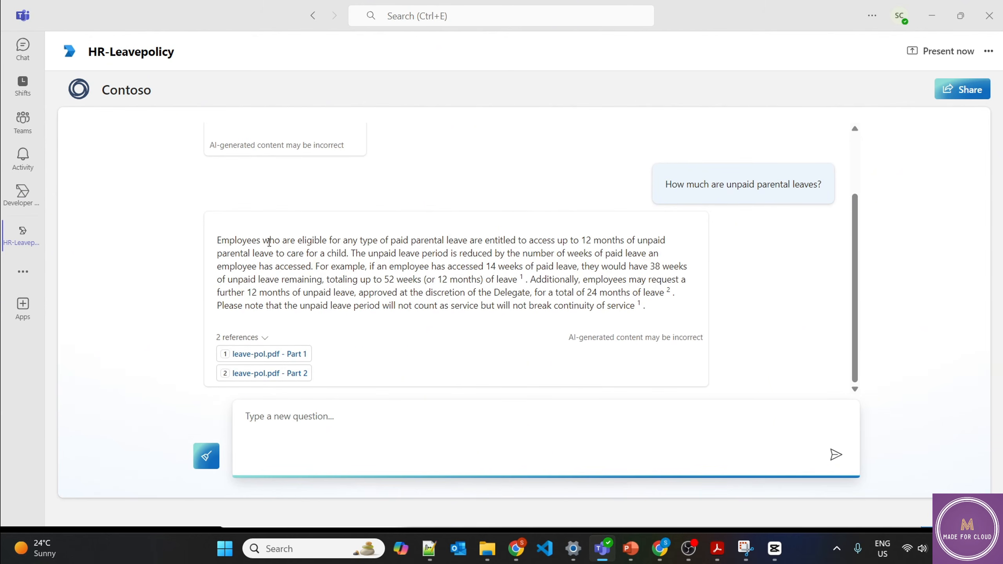
left_click_drag(218, 241, 675, 317)
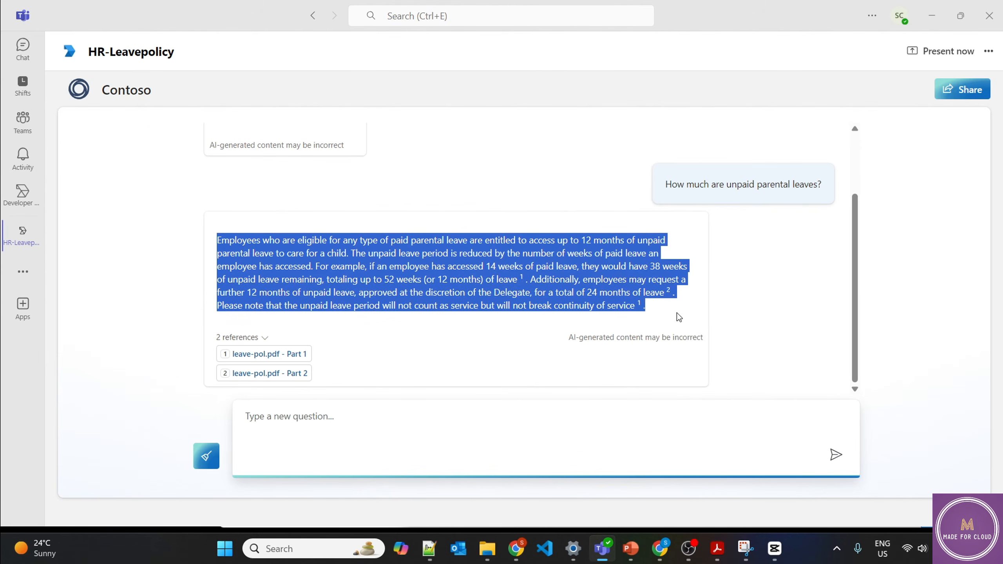